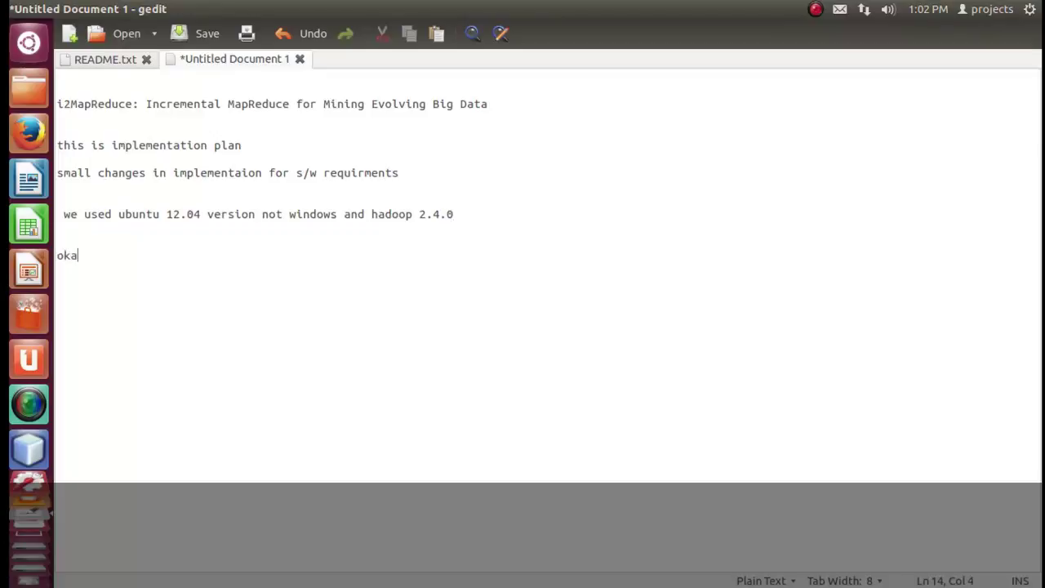
Finish 'okay..', add the line 'first of all install the hadoop 2.4.0' and select it.
{"action": "type", "text": ".."}
{"action": "key", "text": "Return"}
{"action": "type", "text": "first of all i"}
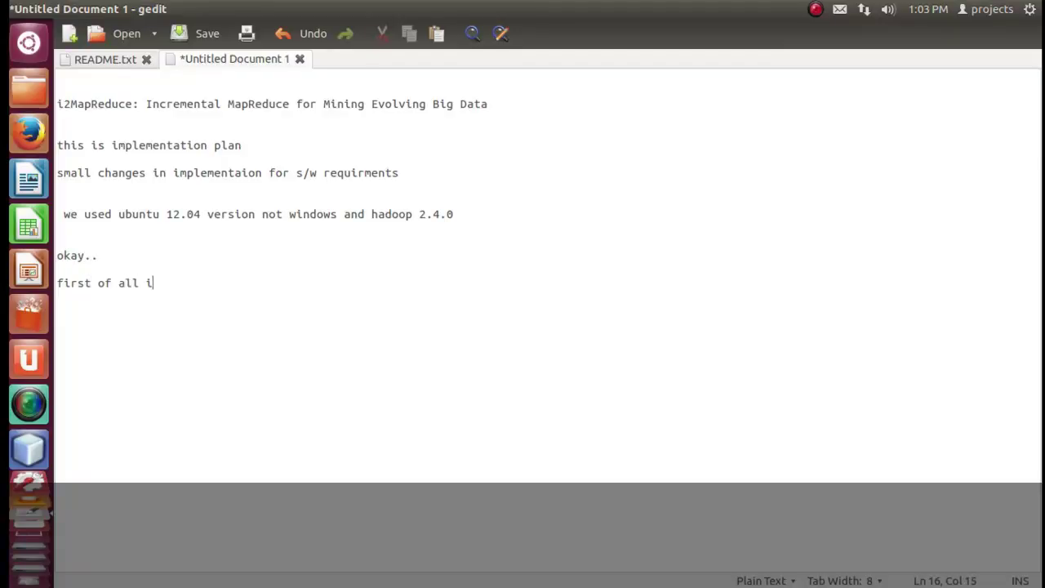
{"action": "type", "text": "nstall the hadoop"}
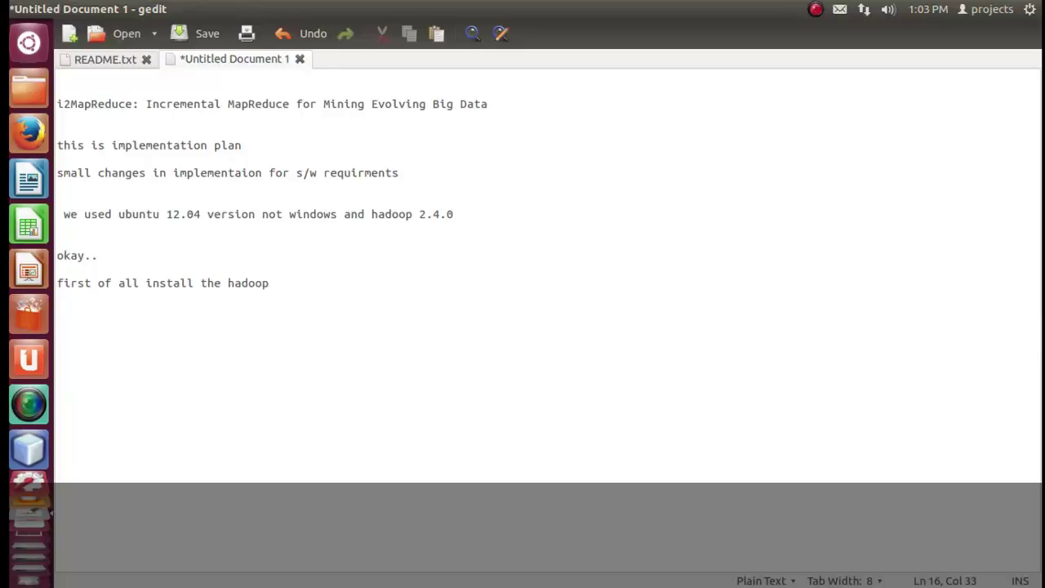
{"action": "type", "text": "2.4.0"}
{"action": "left_click_drag", "start_coordinate": [335, 284], "coordinate": [23, 283]}
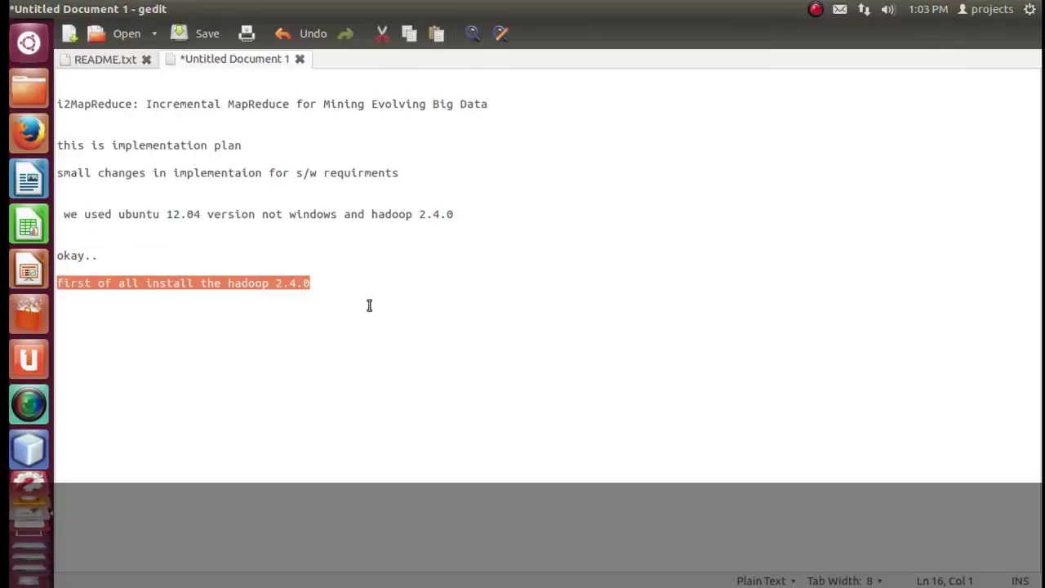
Open the file manager on the 125 GB drive and close the duplicate windows.
{"action": "left_click", "coordinate": [25, 98]}
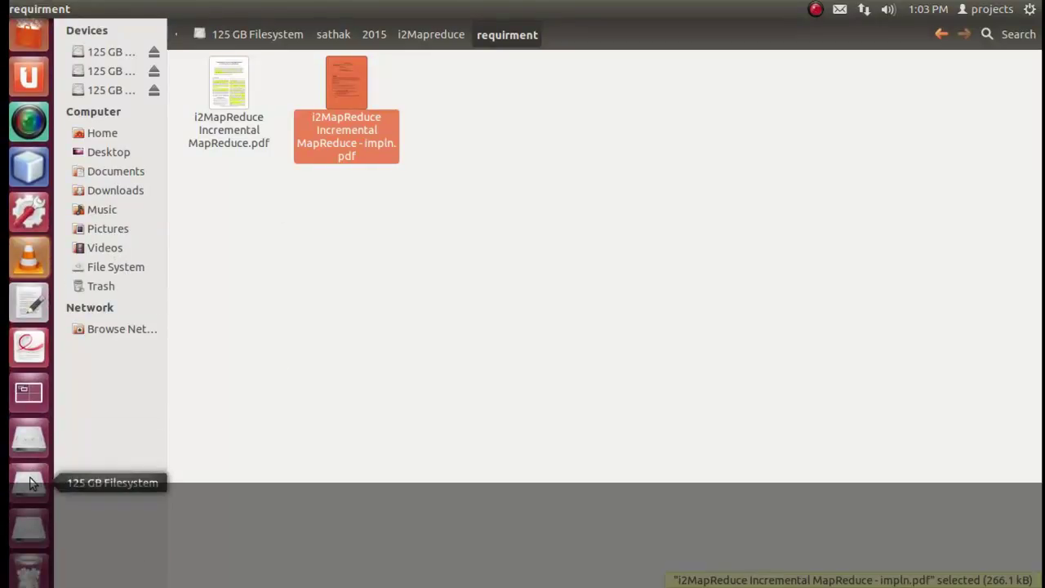
{"action": "left_click", "coordinate": [30, 483]}
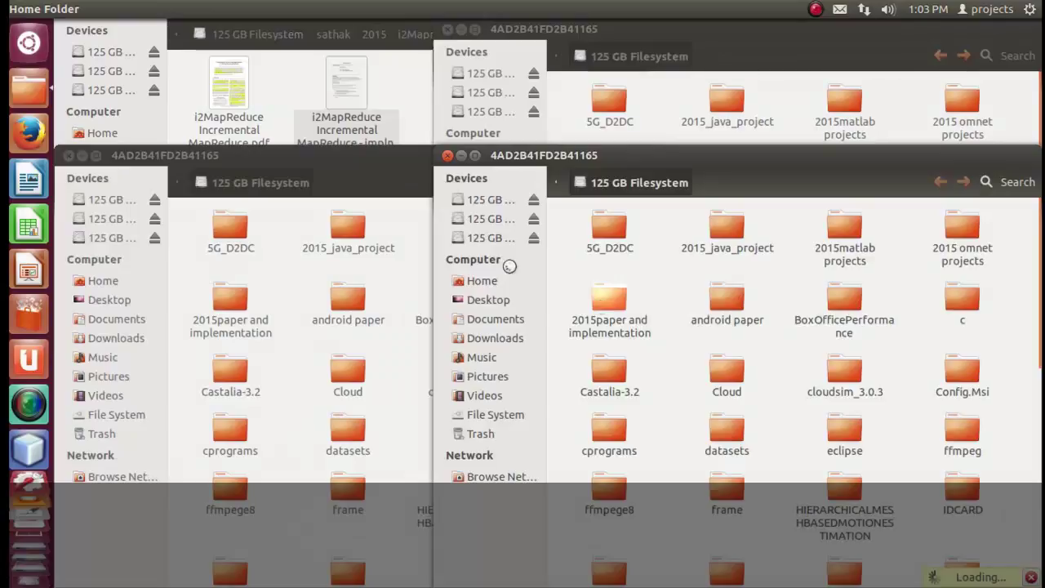
{"action": "left_click", "coordinate": [448, 157]}
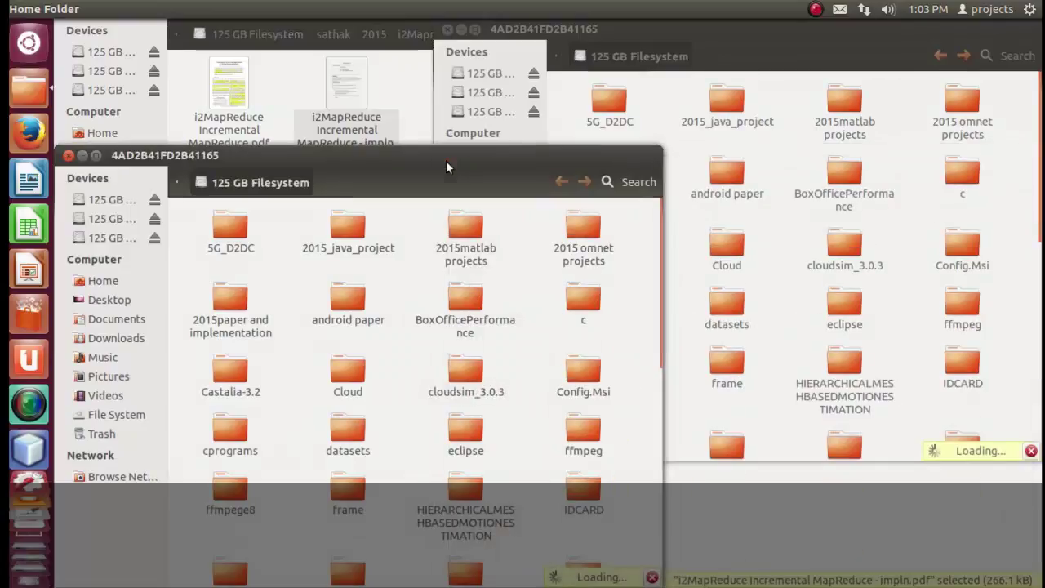
{"action": "left_click", "coordinate": [68, 155]}
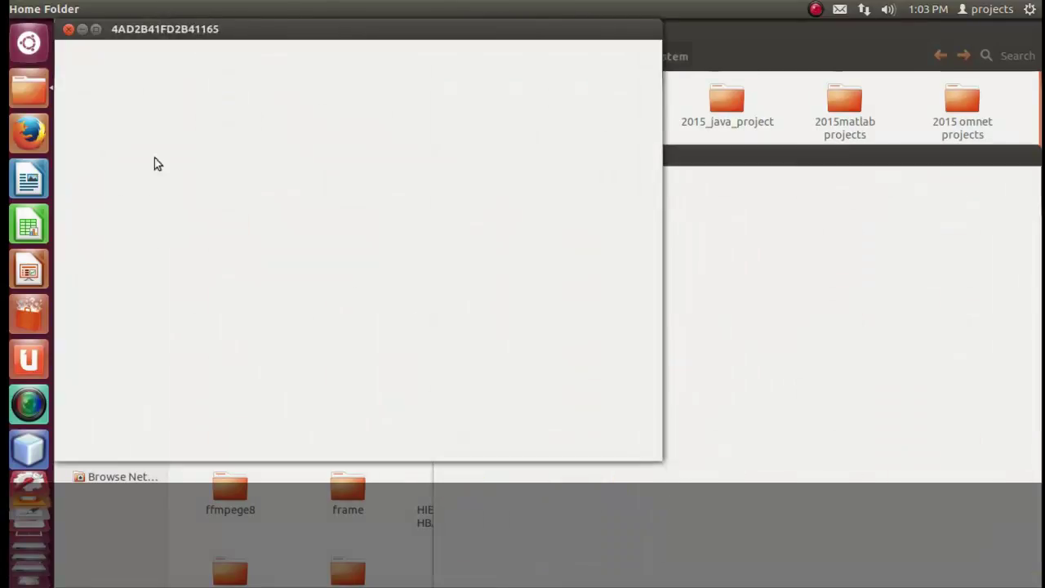
{"action": "left_click", "coordinate": [68, 30]}
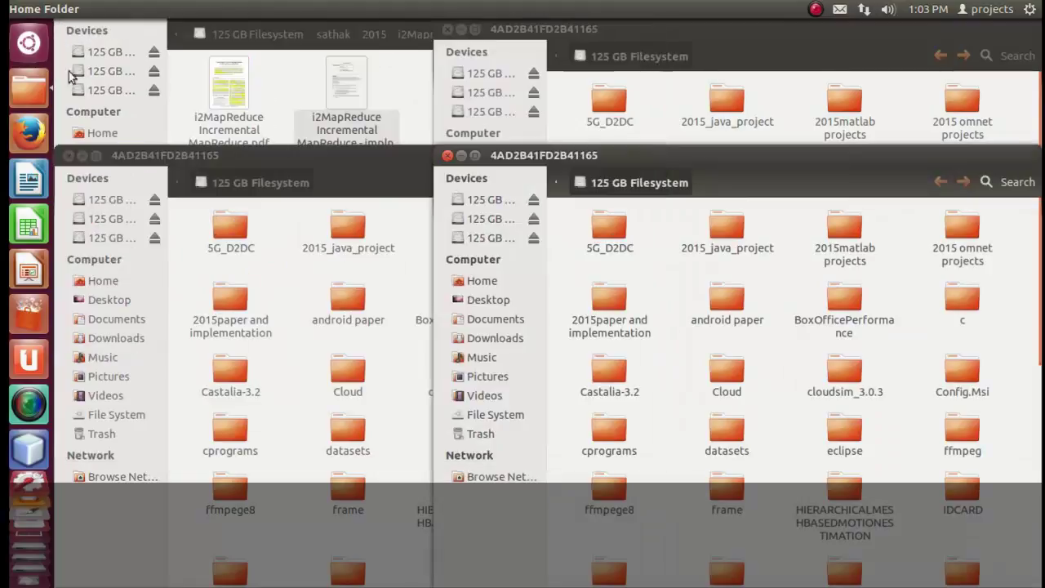
{"action": "left_click", "coordinate": [447, 155]}
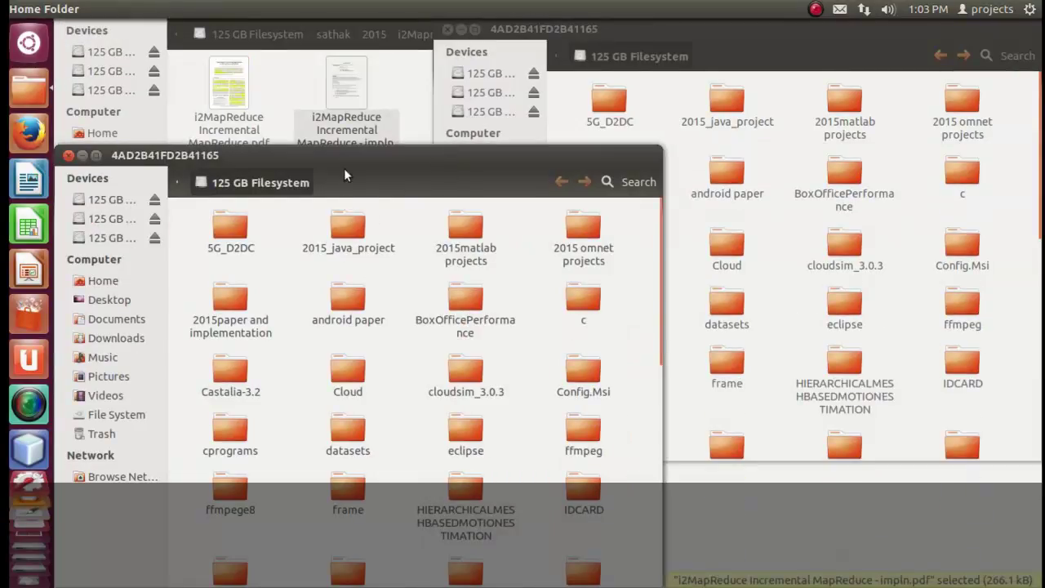
{"action": "left_click", "coordinate": [69, 156]}
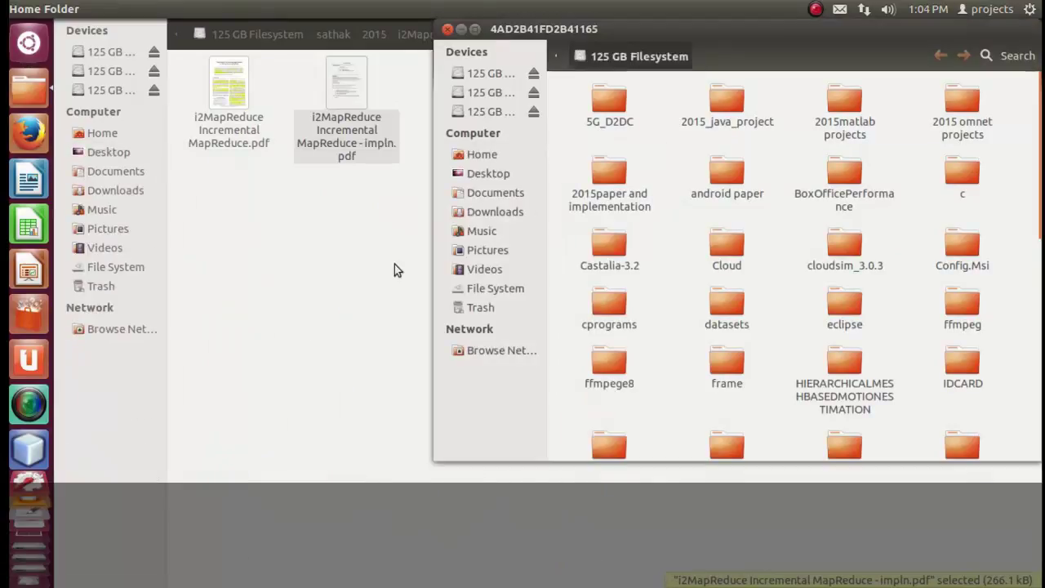
Browse to /usr/local/hadoop, then back to /usr/local to check the hadoop-2.4.1.tar.gz archive.
{"action": "left_click", "coordinate": [476, 289]}
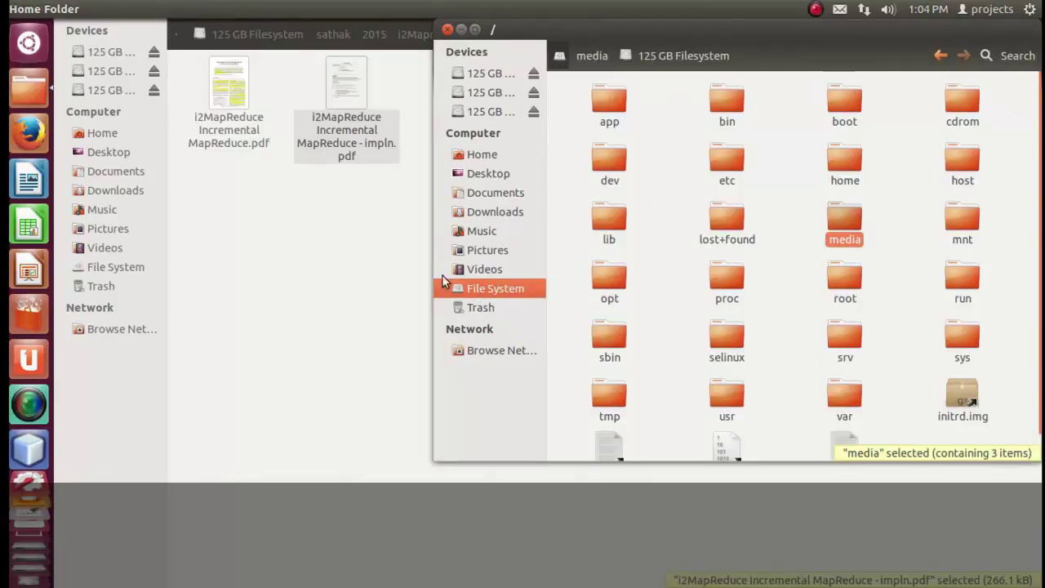
{"action": "double_click", "coordinate": [737, 406]}
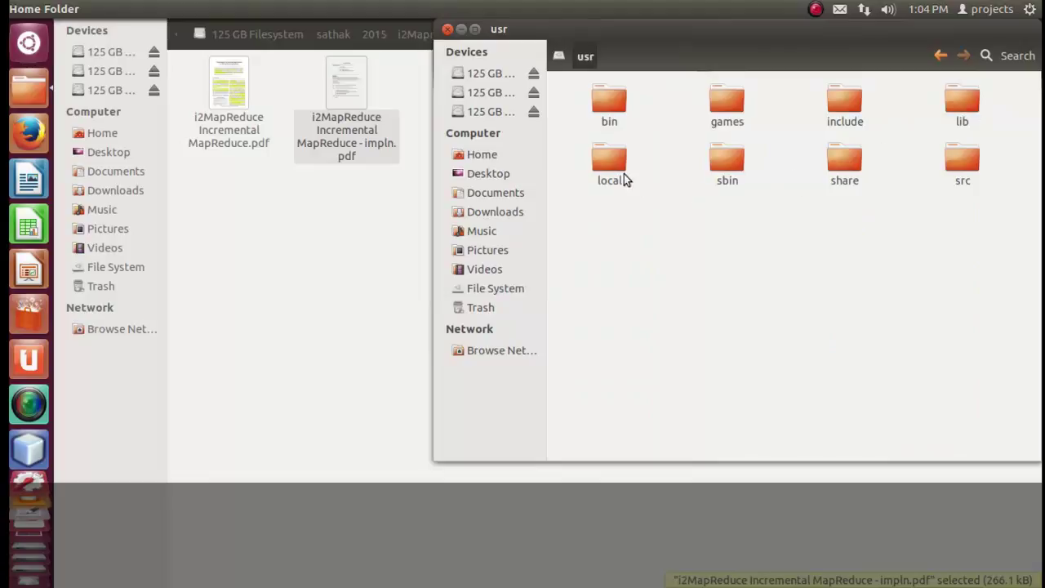
{"action": "double_click", "coordinate": [617, 168]}
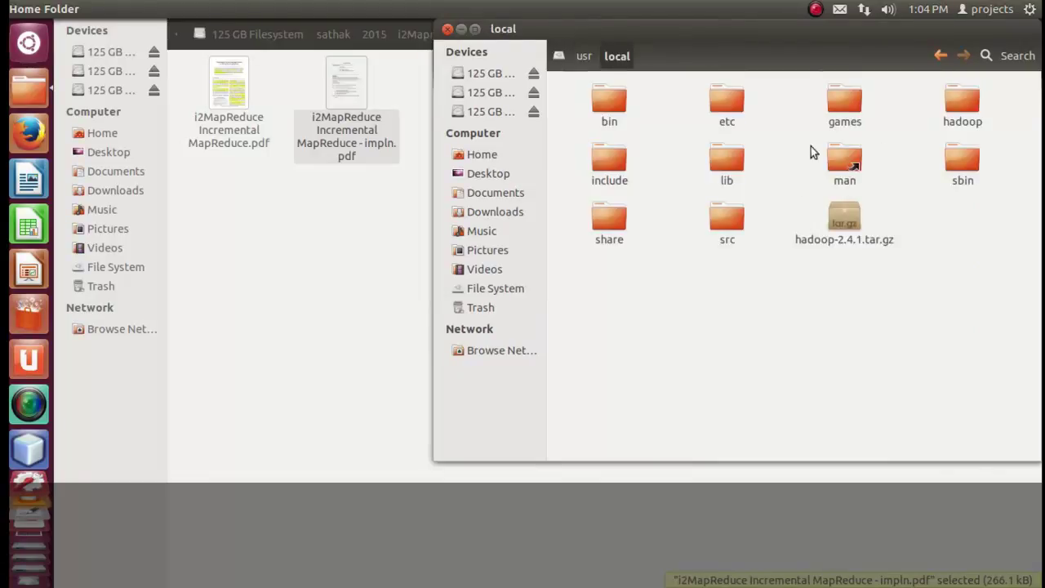
{"action": "double_click", "coordinate": [969, 103]}
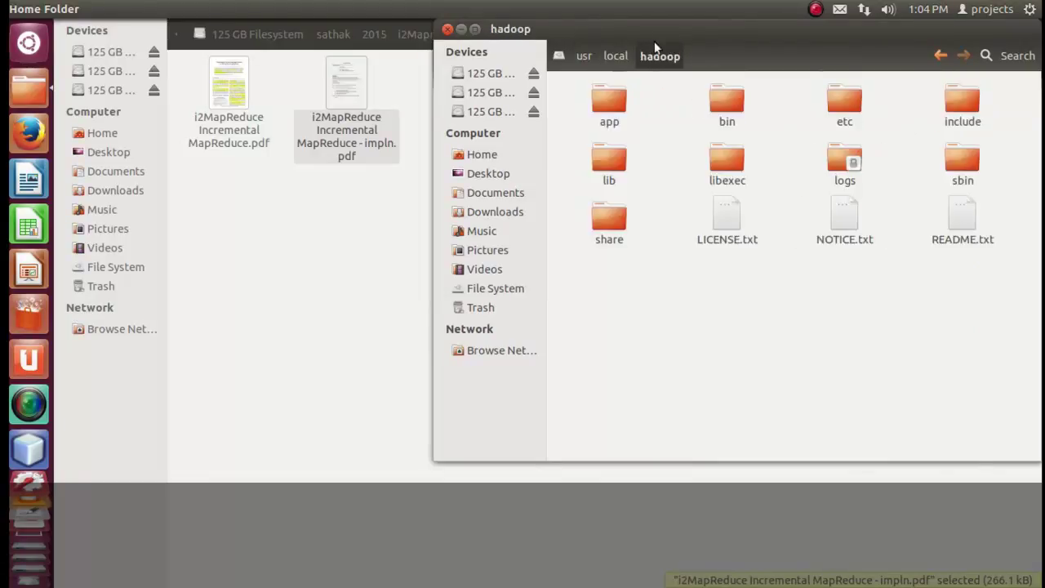
{"action": "left_click_drag", "start_coordinate": [633, 35], "coordinate": [485, 36]}
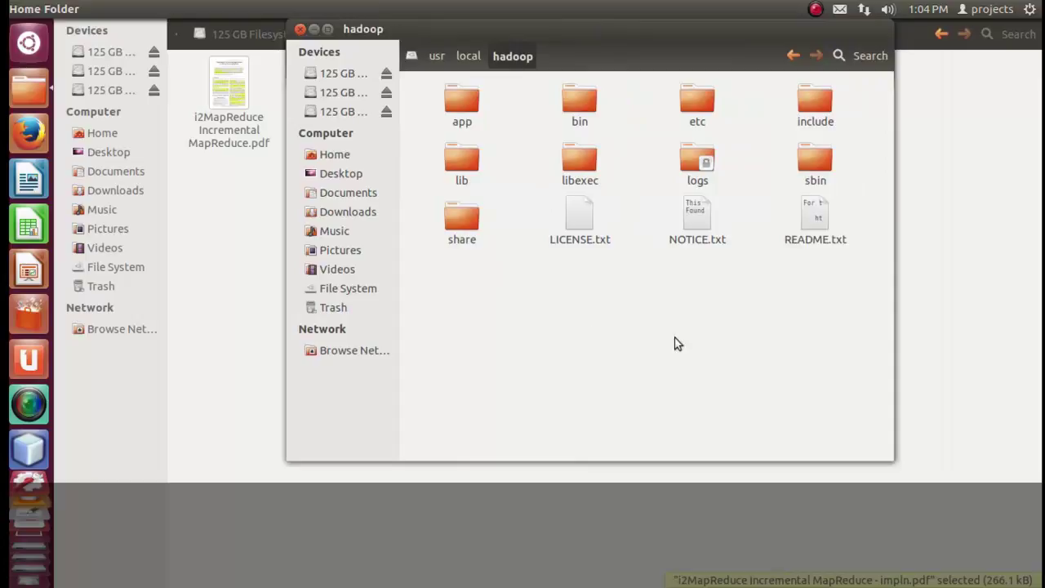
{"action": "left_click", "coordinate": [802, 221]}
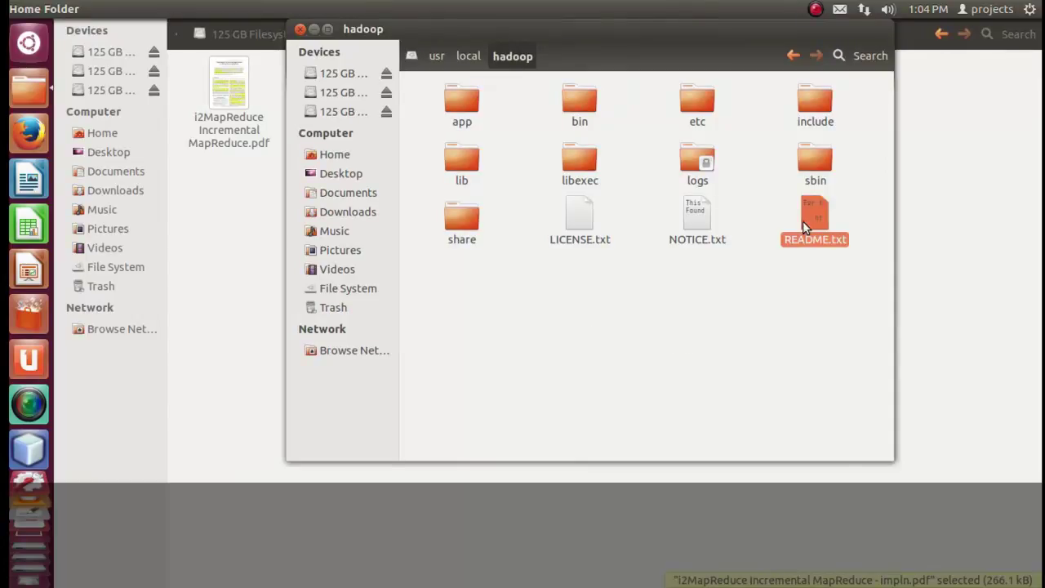
{"action": "left_click", "coordinate": [570, 306]}
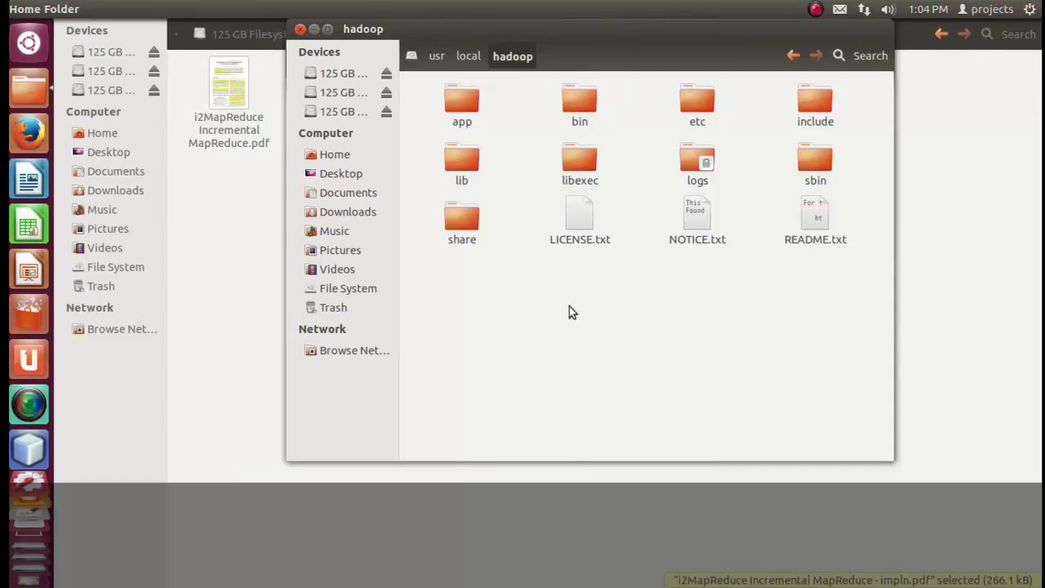
{"action": "key", "text": "BackSpace"}
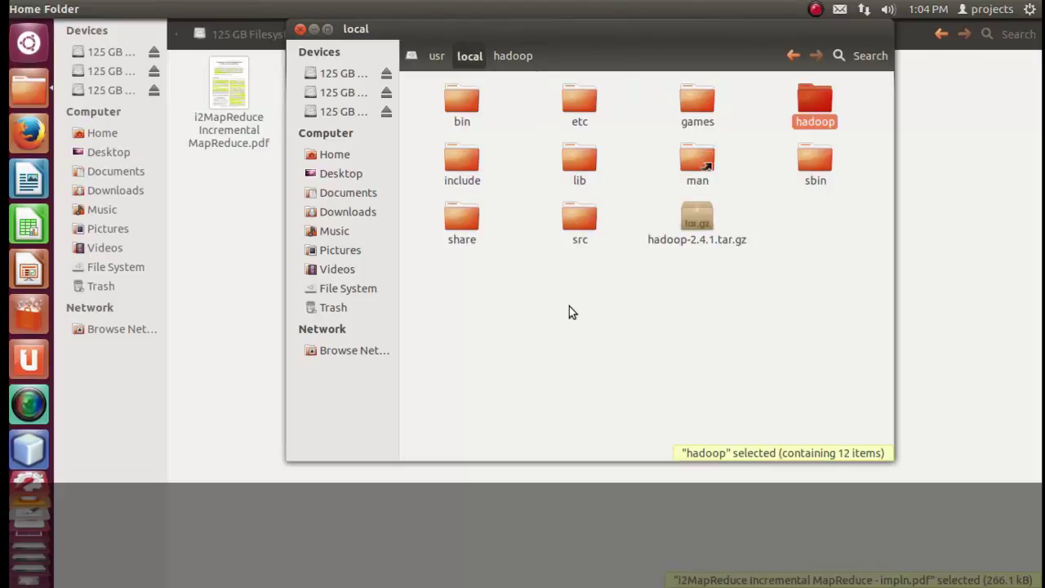
{"action": "left_click", "coordinate": [704, 230]}
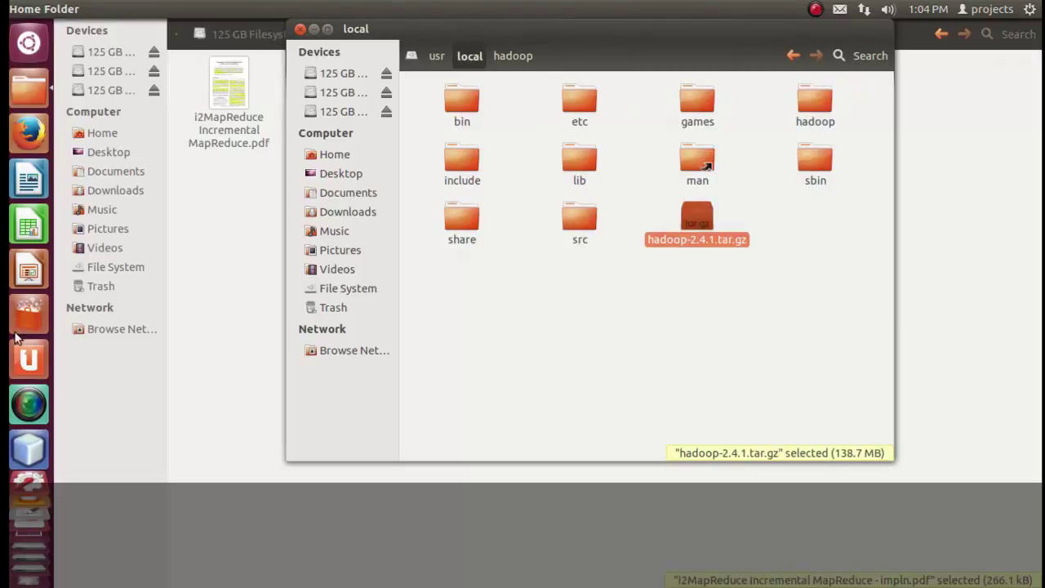
Back in the note, remove the trailing 0 of 2.4.0 on the ubuntu/hadoop line.
{"action": "left_click", "coordinate": [29, 528]}
{"action": "left_click", "coordinate": [462, 213]}
{"action": "key", "text": "BackSpace"}
Correct both Hadoop version mentions to 2.4.1, including the 'install the hadoop' line.
{"action": "type", "text": "1"}
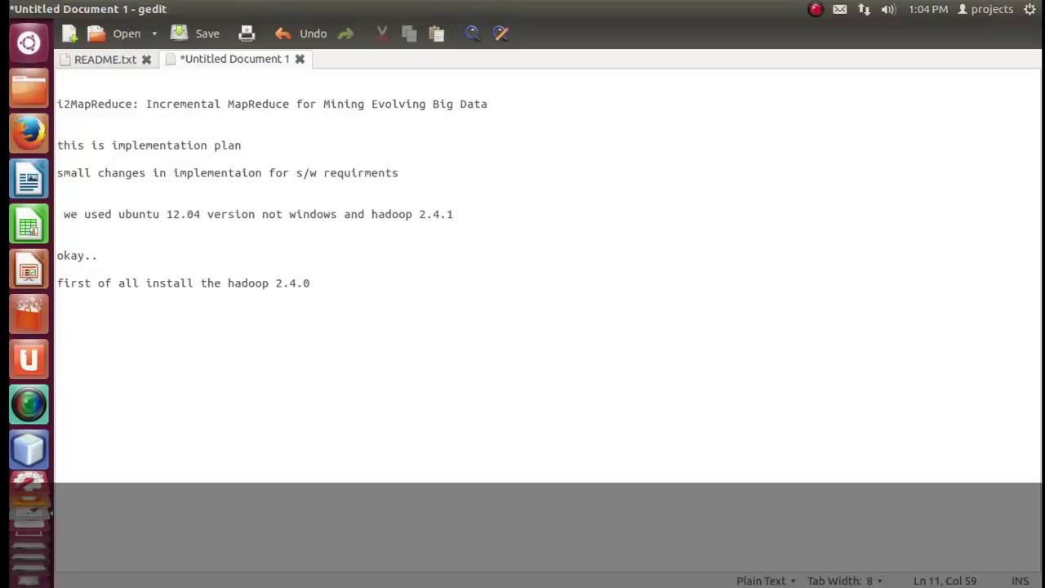
{"action": "left_click", "coordinate": [312, 283]}
{"action": "key", "text": "BackSpace"}
{"action": "type", "text": "1"}
{"action": "left_click_drag", "start_coordinate": [367, 279], "coordinate": [57, 280]}
{"action": "left_click", "coordinate": [419, 281]}
Add the line 'next install netbeans 8.0'.
{"action": "key", "text": "Return"}
{"action": "key", "text": "Return"}
{"action": "type", "text": "ne"}
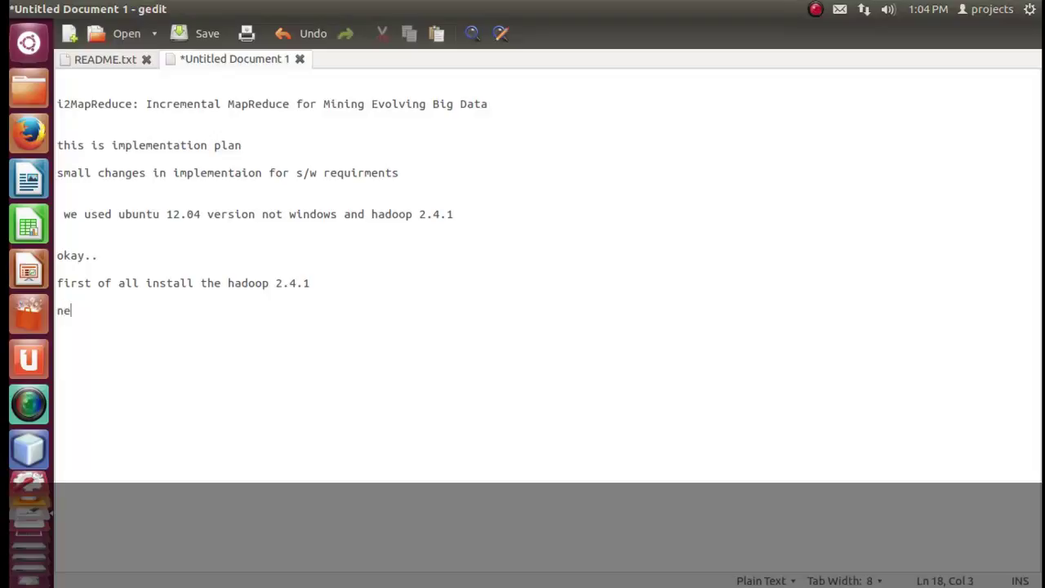
{"action": "type", "text": "z"}
{"action": "key", "text": "BackSpace"}
{"action": "type", "text": "xt install "}
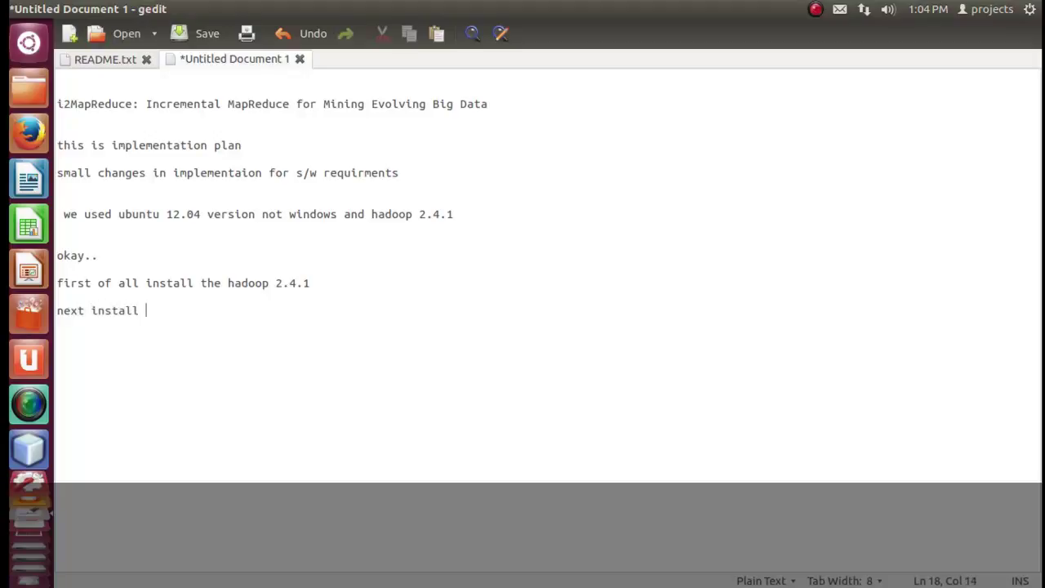
{"action": "type", "text": "netbeans 8.0"}
Add the line 'netbeans install use command sh netbeasversion.sh' and briefly highlight the command.
{"action": "key", "text": "Return"}
{"action": "key", "text": "Return"}
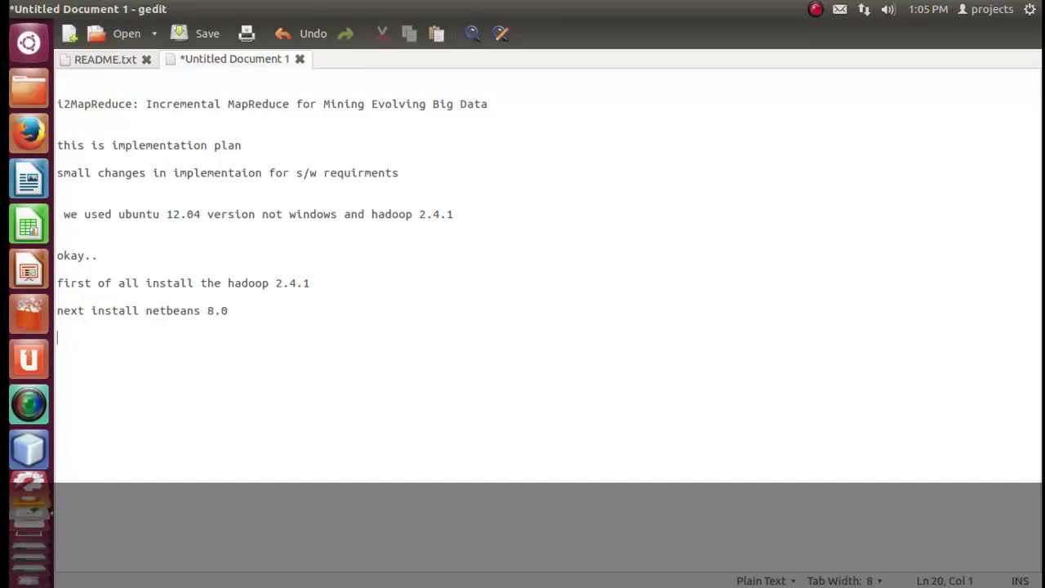
{"action": "type", "text": "neta"}
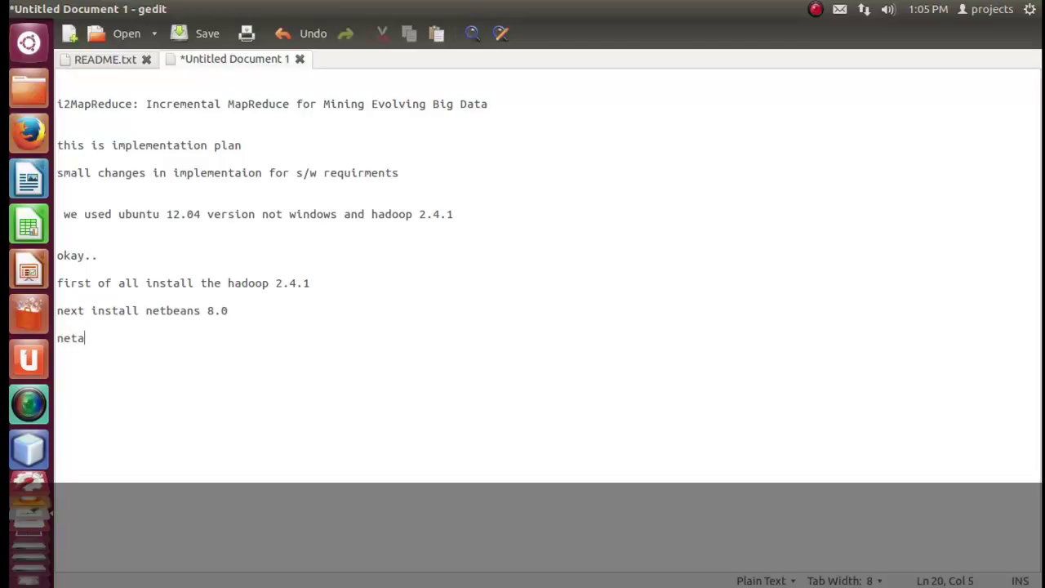
{"action": "key", "text": "BackSpace"}
{"action": "type", "text": "beans "}
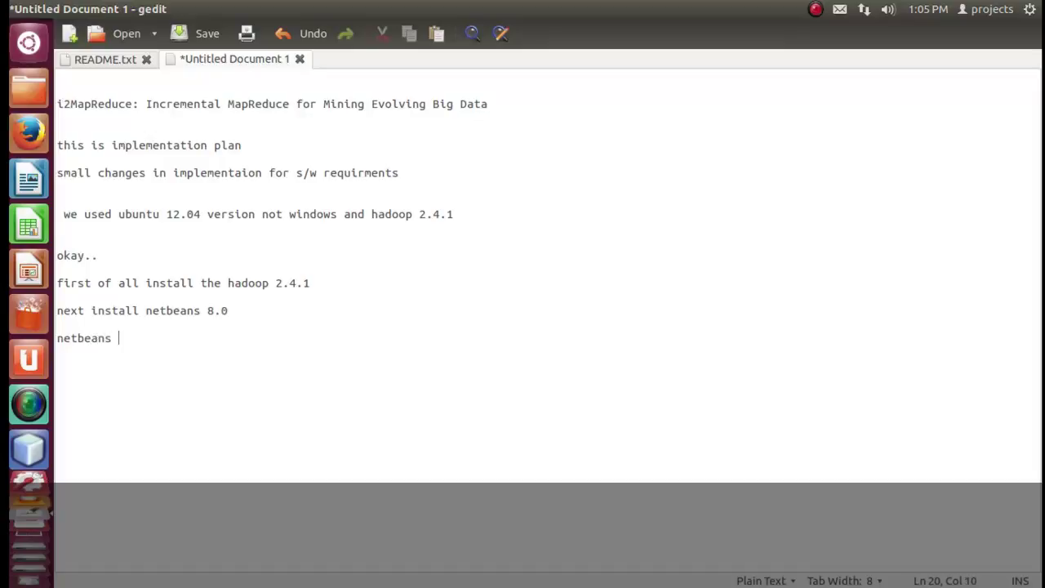
{"action": "type", "text": "install use command"}
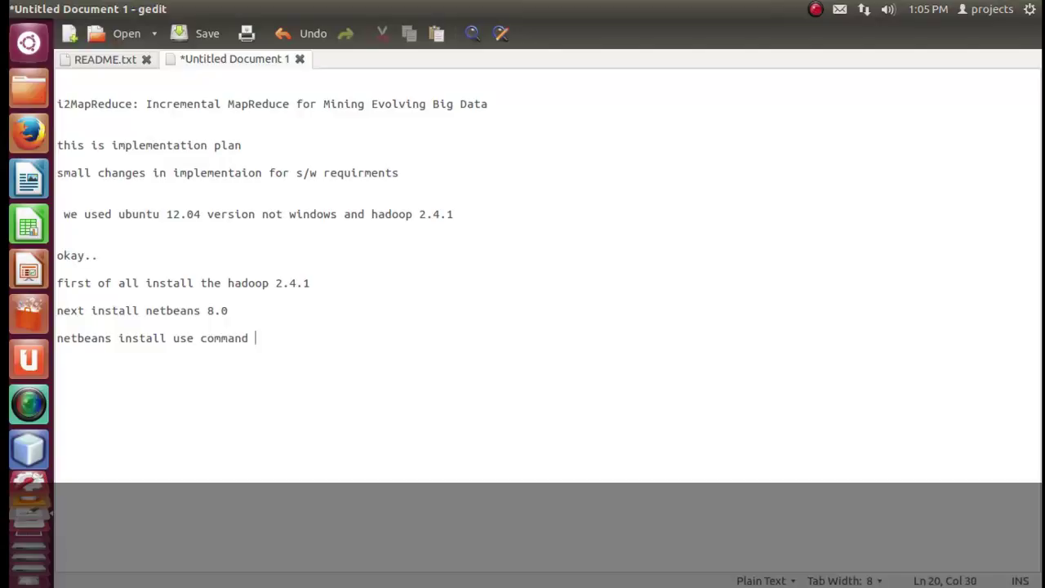
{"action": "type", "text": " s"}
{"action": "type", "text": "h"}
{"action": "type", "text": " n"}
{"action": "type", "text": "et"}
{"action": "type", "text": "beas"}
{"action": "type", "text": "ns"}
{"action": "key", "text": "BackSpace"}
{"action": "key", "text": "BackSpace"}
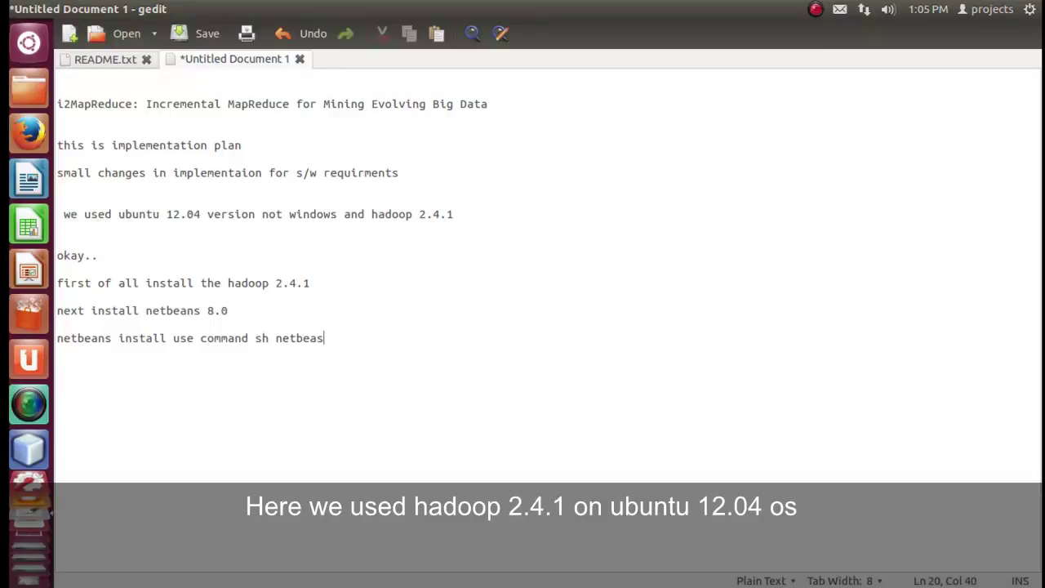
{"action": "type", "text": "versio"}
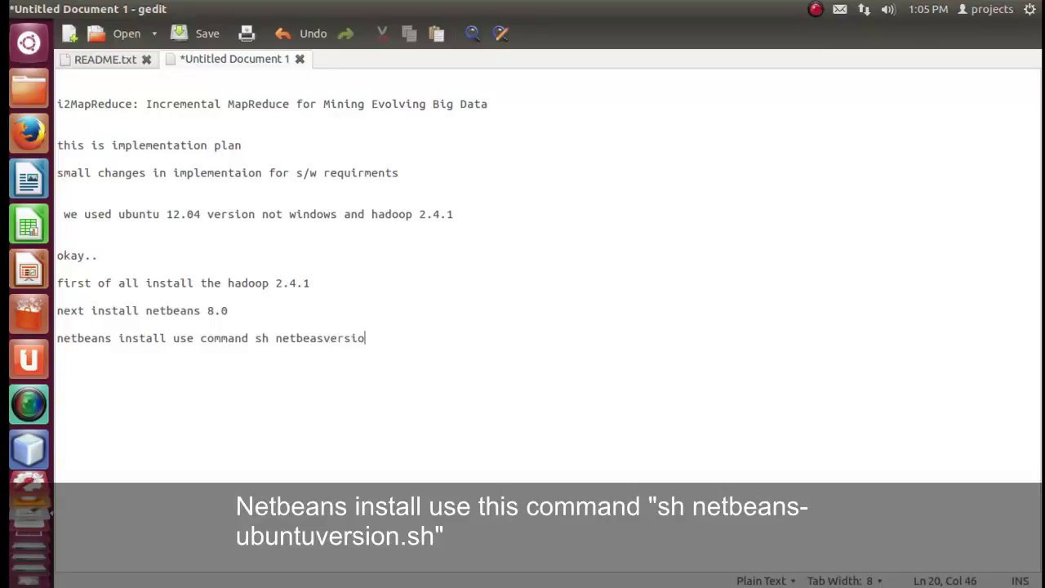
{"action": "type", "text": "n."}
{"action": "type", "text": "sh"}
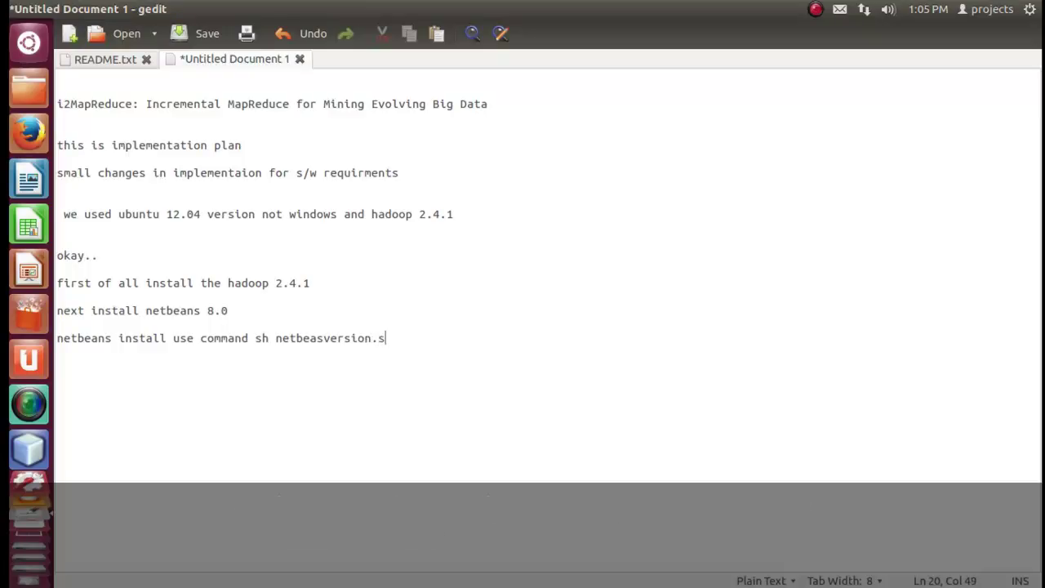
{"action": "left_click_drag", "start_coordinate": [393, 338], "coordinate": [259, 338]}
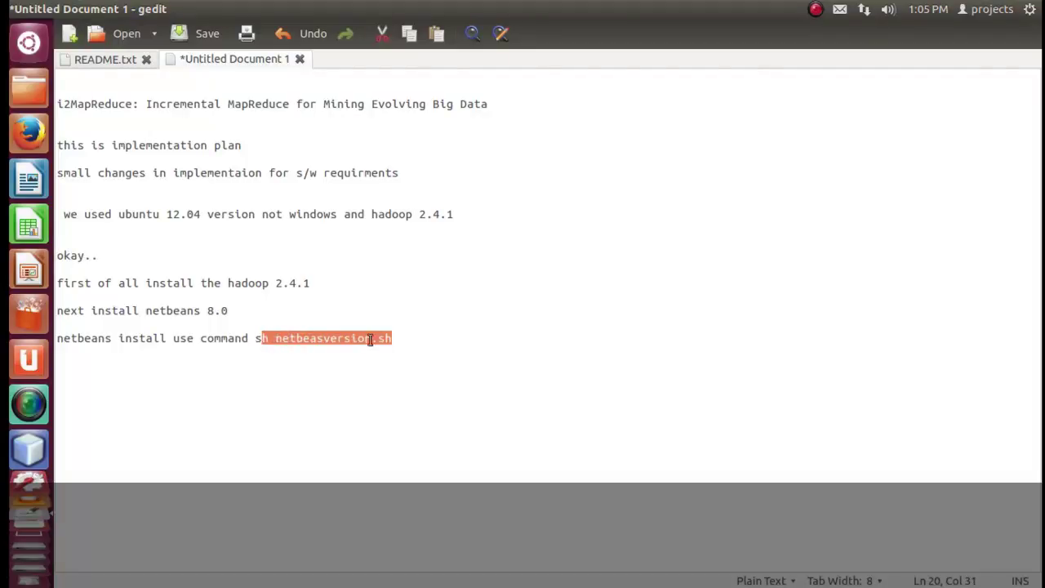
{"action": "left_click", "coordinate": [425, 349]}
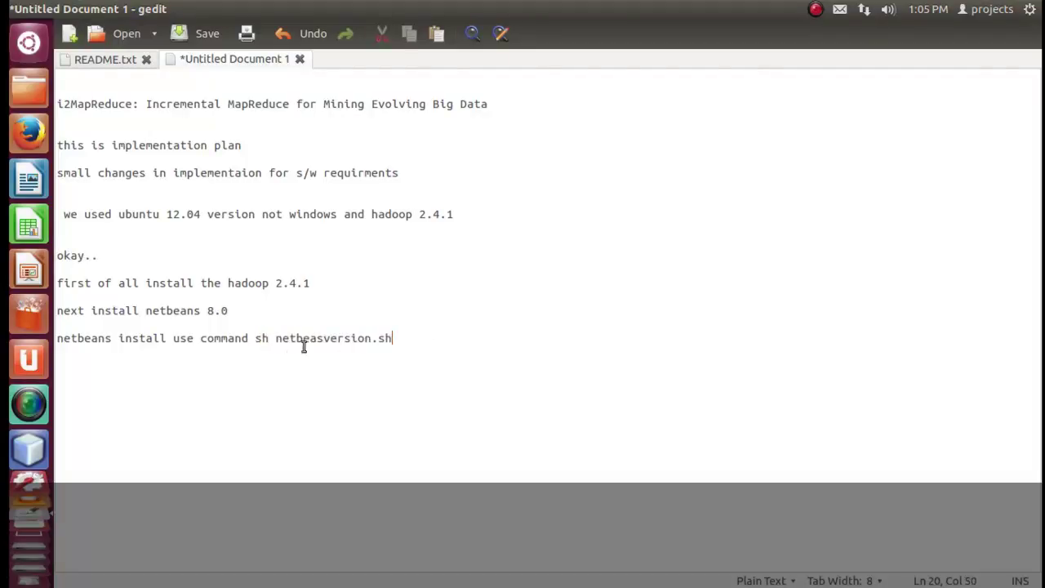
{"action": "left_click", "coordinate": [257, 341], "text": "shift"}
{"action": "left_click", "coordinate": [446, 337]}
Append 'on terminal' to the netbeans install line.
{"action": "type", "text": "on terminal"}
{"action": "left_click_drag", "start_coordinate": [490, 336], "coordinate": [43, 335]}
{"action": "left_click", "coordinate": [498, 336]}
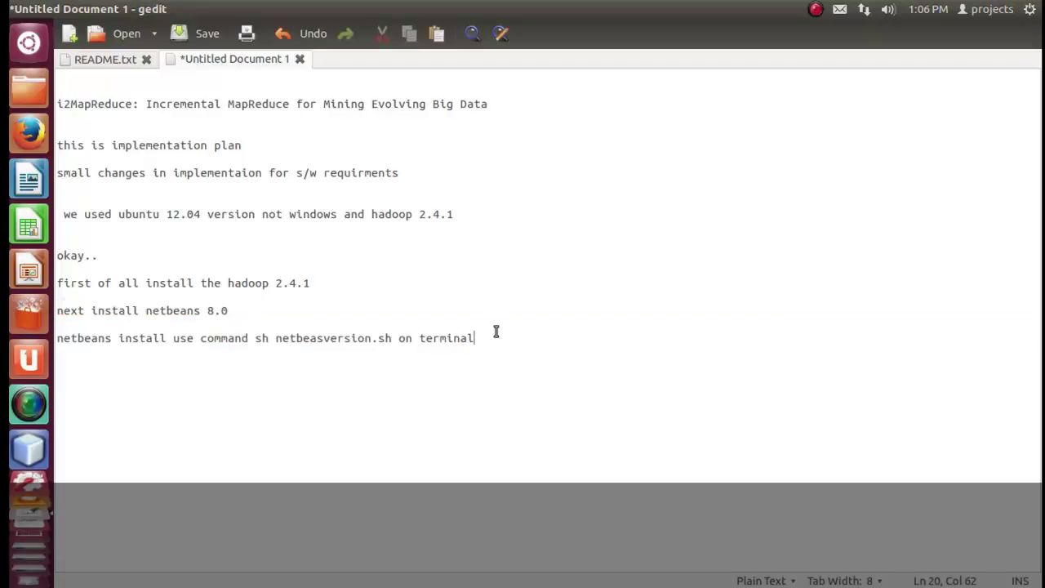
Add the line 'after installation completed open the terminal'.
{"action": "key", "text": "Return"}
{"action": "key", "text": "Return"}
{"action": "key", "text": "Return"}
{"action": "type", "text": "after installation"}
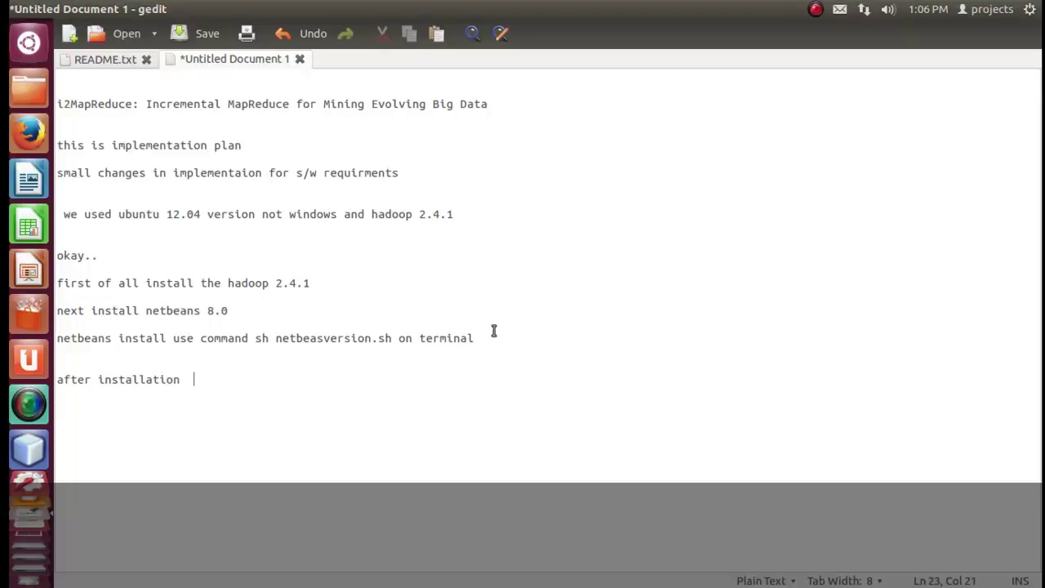
{"action": "type", "text": "  open theterminal"}
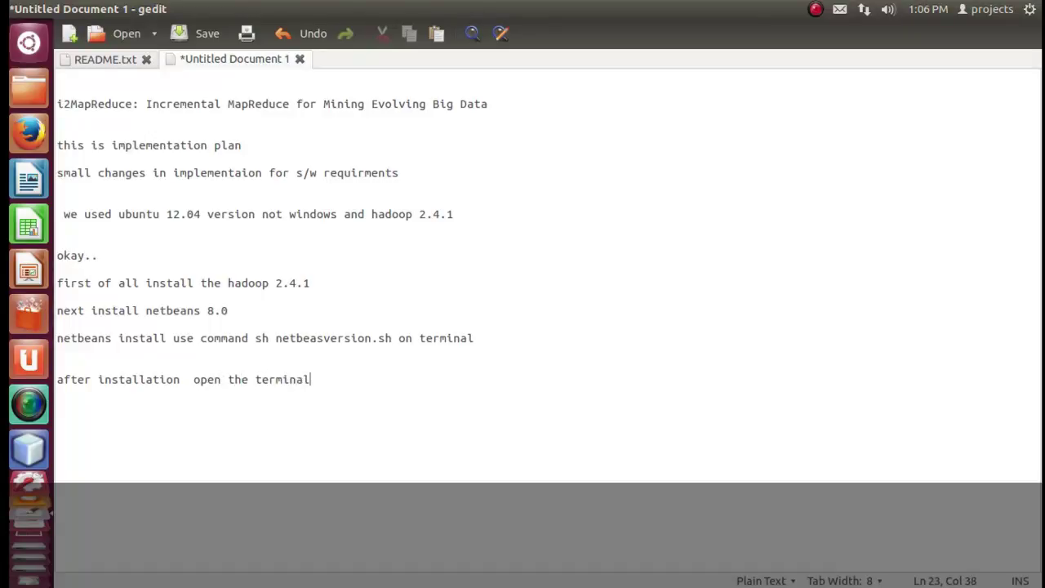
{"action": "left_click_drag", "start_coordinate": [351, 392], "coordinate": [59, 380]}
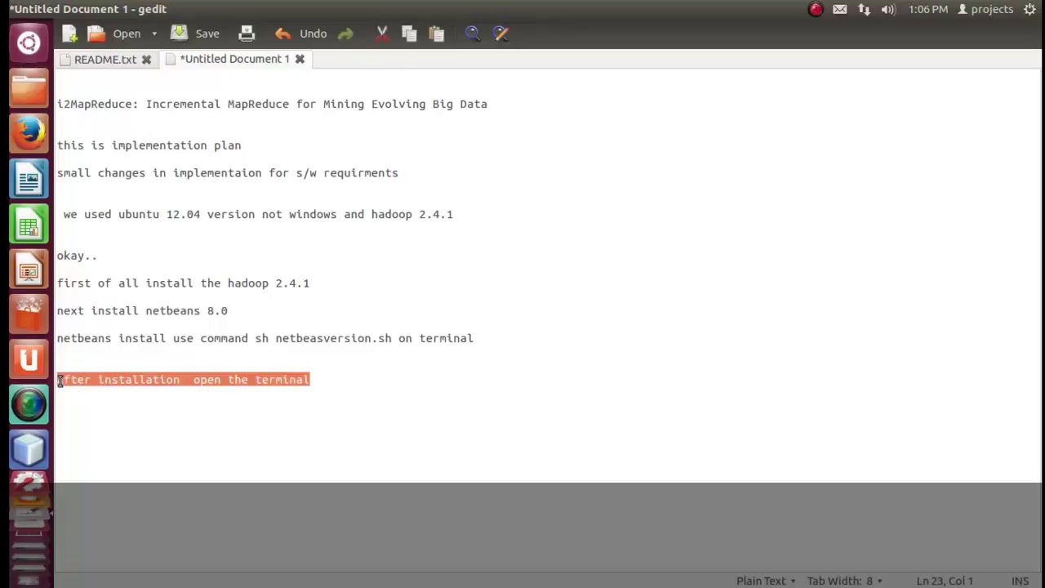
{"action": "left_click", "coordinate": [194, 380]}
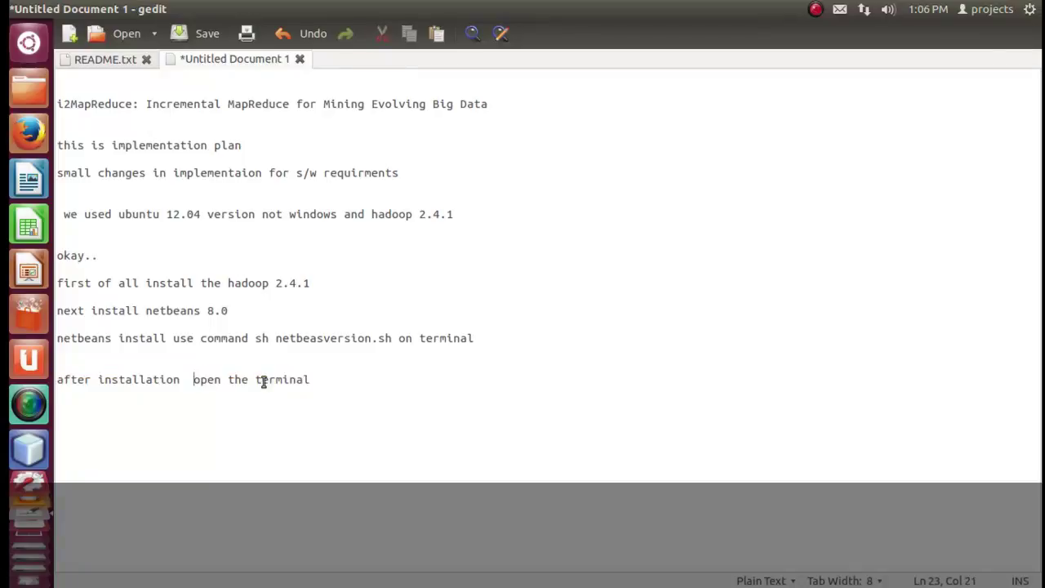
{"action": "key", "text": "Left"}
{"action": "type", "text": "complete"}
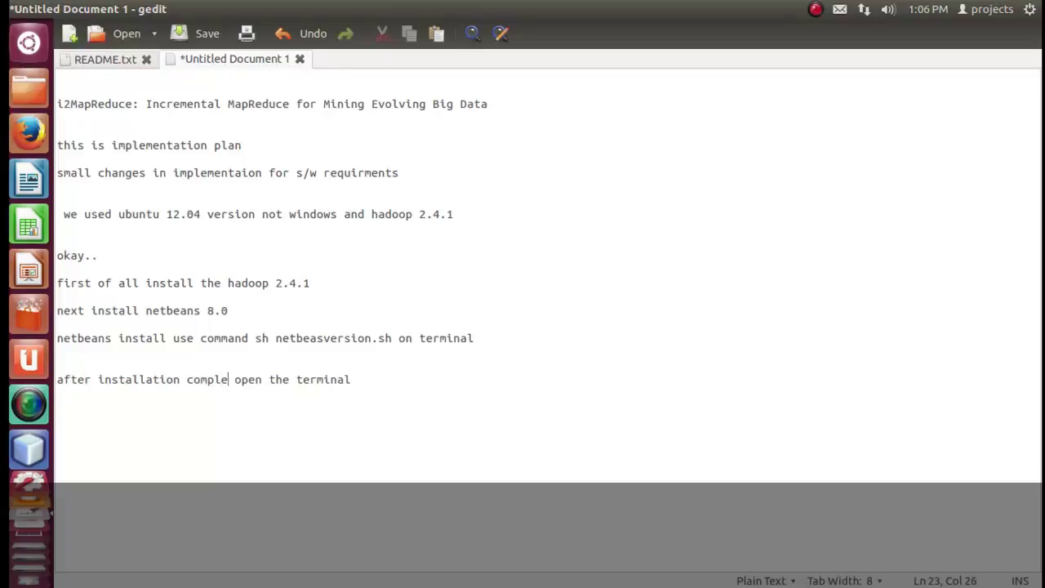
{"action": "type", "text": "d"}
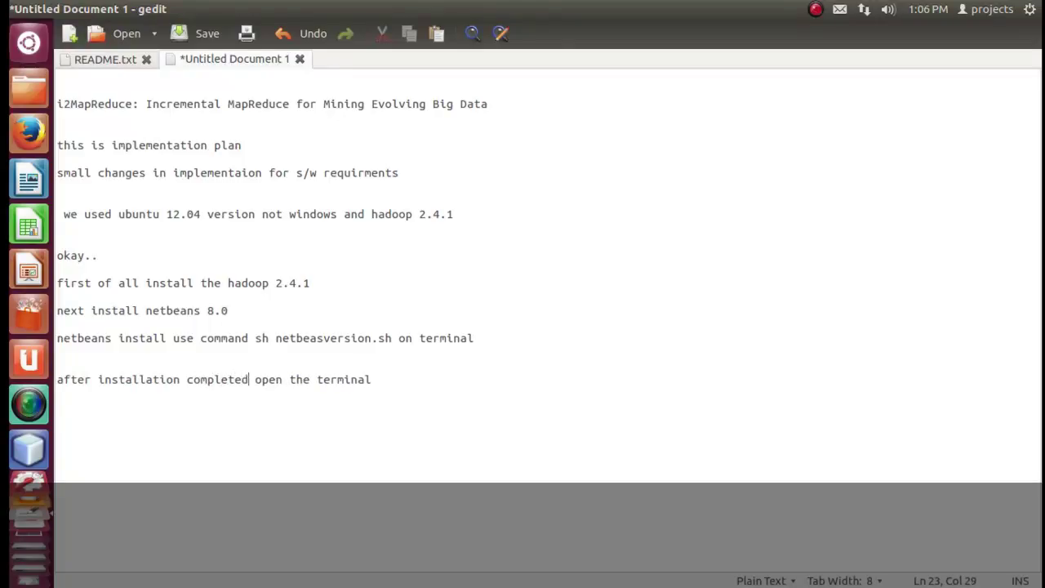
Write 'use key ctrl+alt+T' and move it onto the end of the open-the-terminal line.
{"action": "key", "text": "Return"}
{"action": "key", "text": "Return"}
{"action": "type", "text": "users"}
{"action": "key", "text": "BackSpace"}
{"action": "key", "text": "BackSpace"}
{"action": "type", "text": "key"}
{"action": "type", "text": "  ntrl+"}
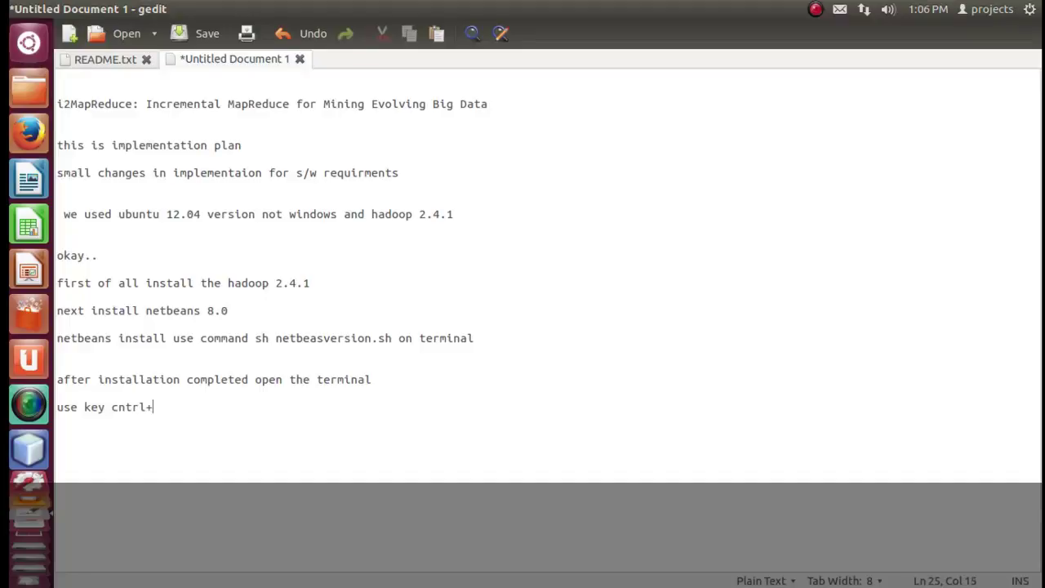
{"action": "key", "text": "Delete"}
{"action": "key", "text": "Right"}
{"action": "key", "text": "Right"}
{"action": "key", "text": "Right"}
{"action": "type", "text": "alt+"}
{"action": "left_click_drag", "start_coordinate": [223, 402], "coordinate": [57, 407]}
{"action": "key", "text": "ctrl+c"}
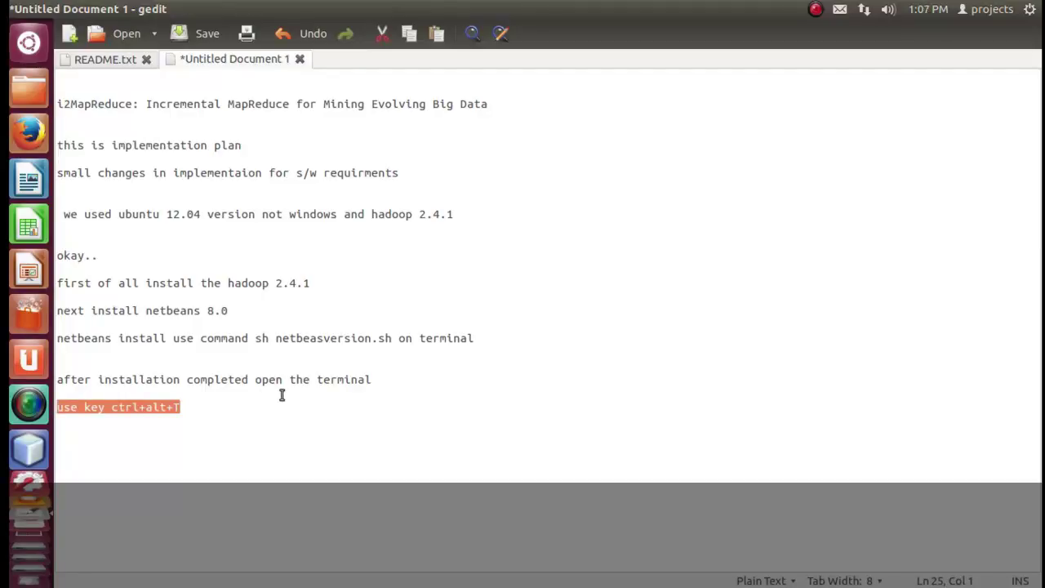
{"action": "key", "text": "Delete"}
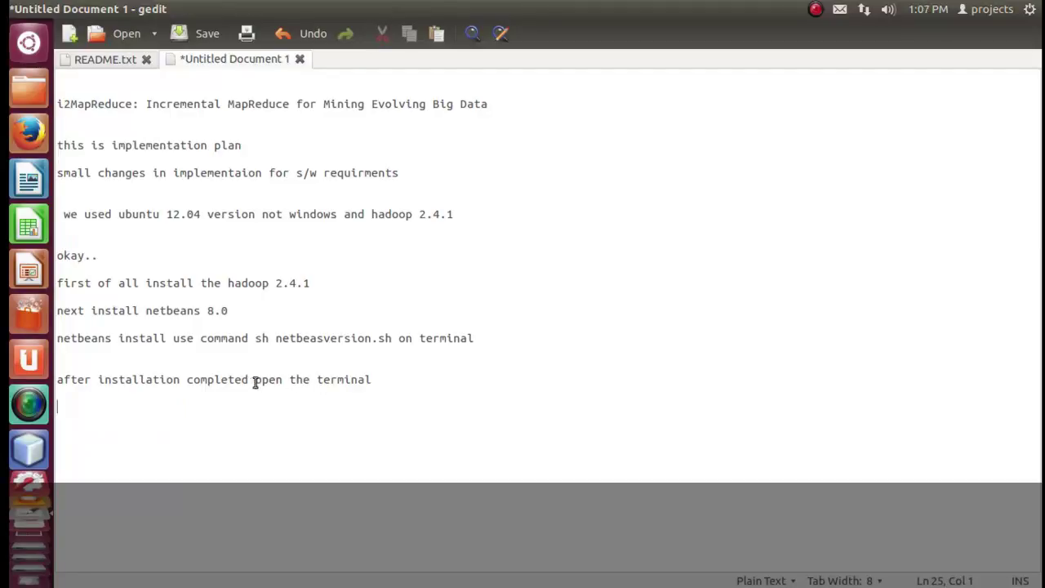
{"action": "left_click", "coordinate": [396, 380]}
{"action": "key", "text": "ctrl+v"}
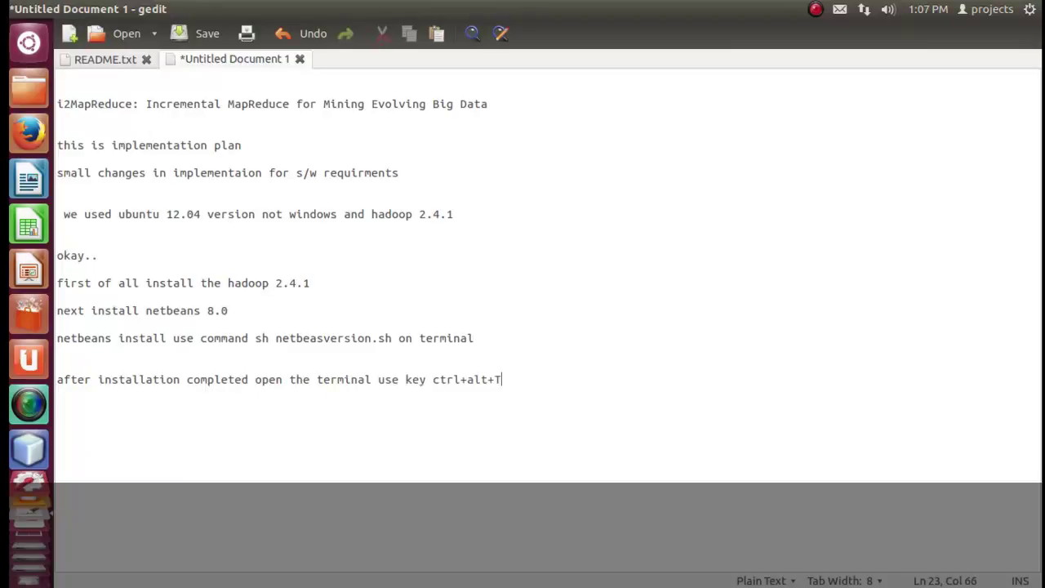
{"action": "left_click_drag", "start_coordinate": [509, 378], "coordinate": [257, 380]}
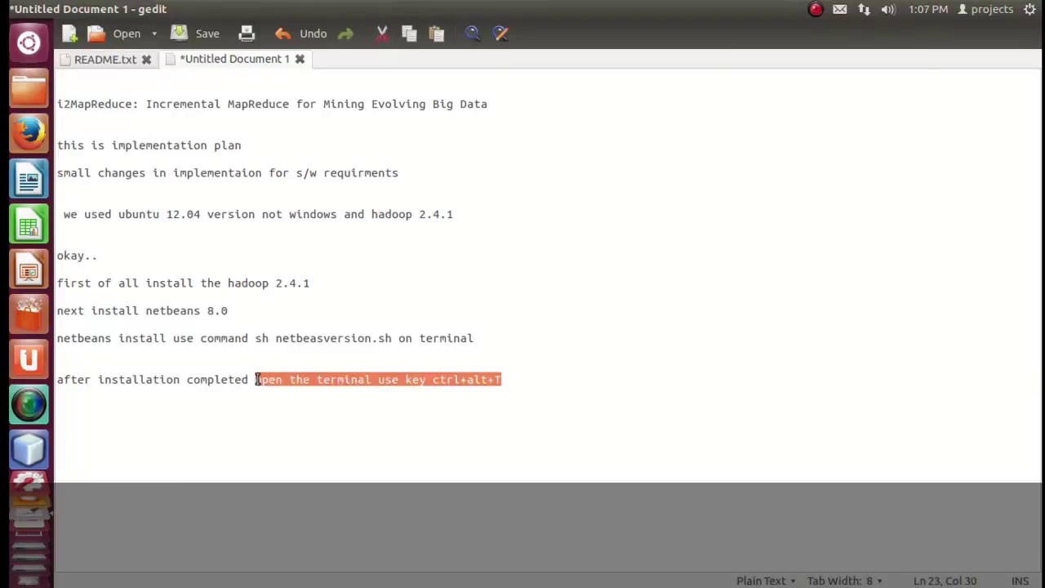
{"action": "left_click", "coordinate": [740, 384]}
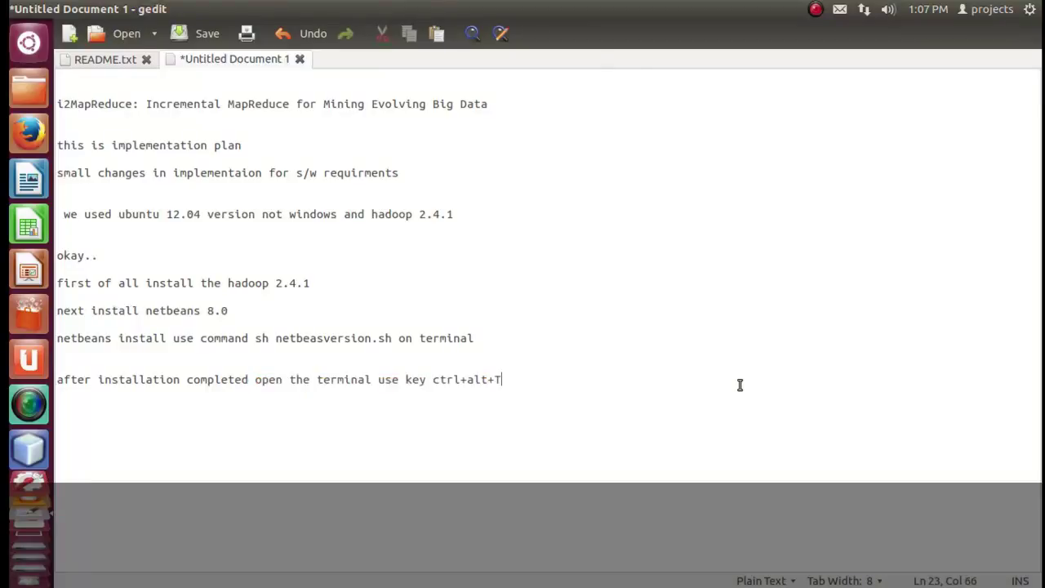
Change 'use' to 'press' so the line ends 'press key ctrl+alt+T'.
{"action": "left_click", "coordinate": [400, 381]}
{"action": "key", "text": "BackSpace"}
{"action": "key", "text": "BackSpace"}
{"action": "key", "text": "BackSpace"}
{"action": "type", "text": "press"}
{"action": "left_click_drag", "start_coordinate": [522, 379], "coordinate": [380, 379]}
{"action": "left_click", "coordinate": [663, 376]}
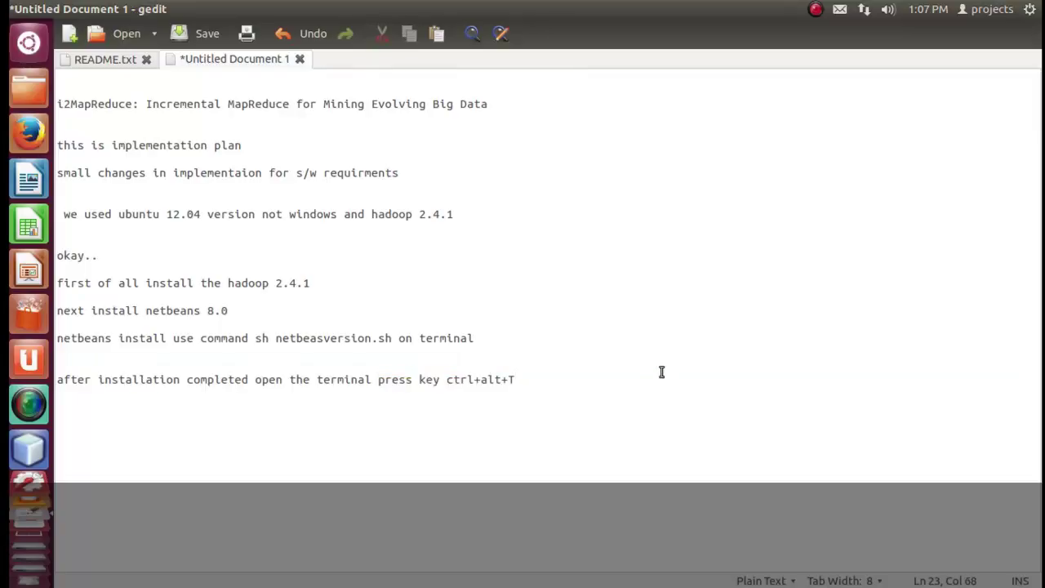
Test Ctrl+Alt+T to open a terminal, then return to the note and start a new line.
{"action": "key", "text": "ctrl+alt+t"}
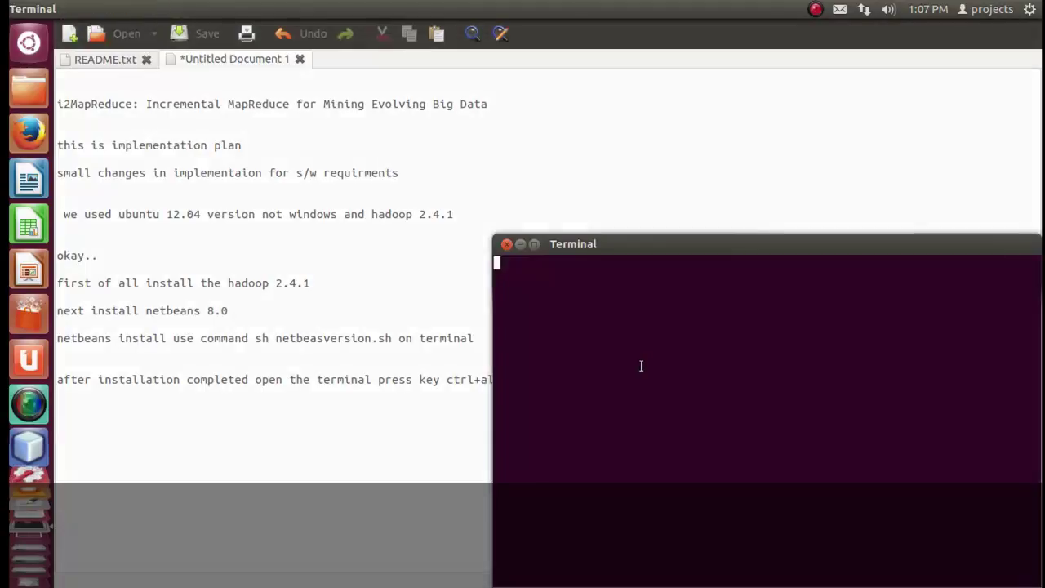
{"action": "left_click_drag", "start_coordinate": [654, 245], "coordinate": [597, 154]}
{"action": "left_click", "coordinate": [282, 437]}
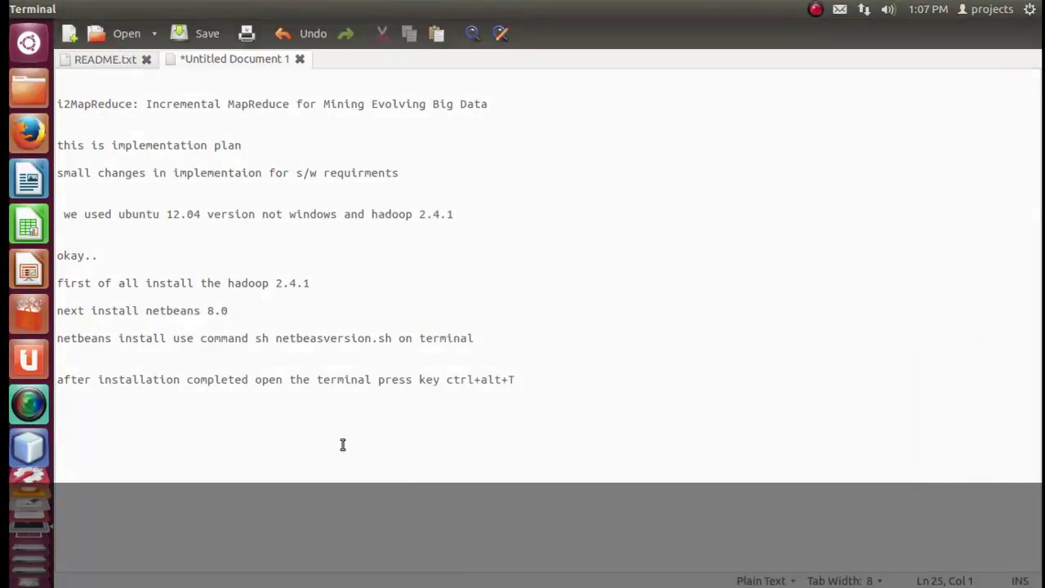
{"action": "left_click", "coordinate": [588, 373]}
{"action": "key", "text": "Return"}
{"action": "key", "text": "Return"}
Type the line 'now terminal window opened'.
{"action": "type", "text": "noew"}
{"action": "key", "text": "BackSpace"}
{"action": "key", "text": "BackSpace"}
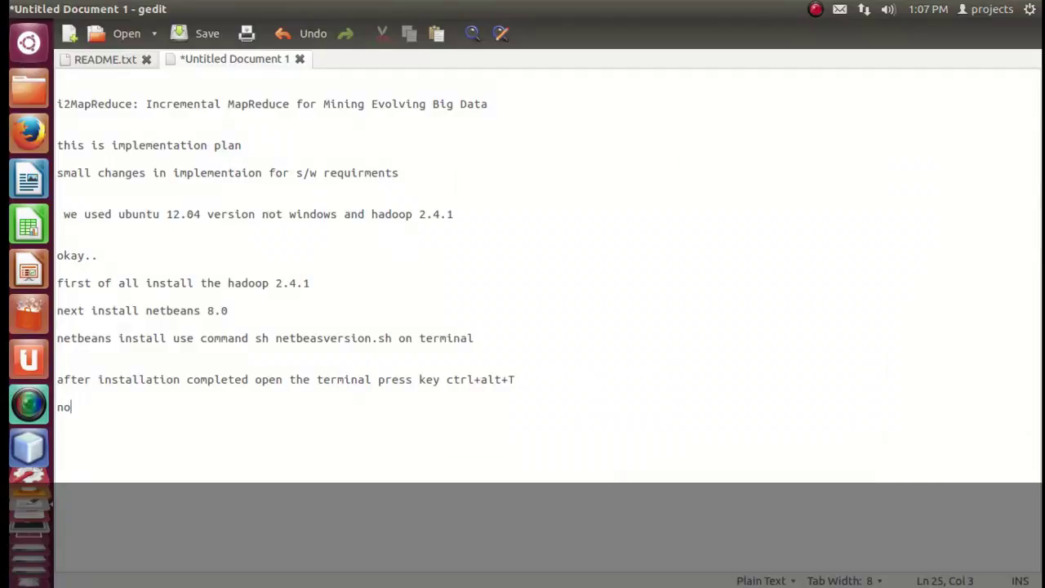
{"action": "type", "text": "w ter"}
{"action": "type", "text": "min"}
{"action": "key", "text": "BackSpace"}
{"action": "key", "text": "BackSpace"}
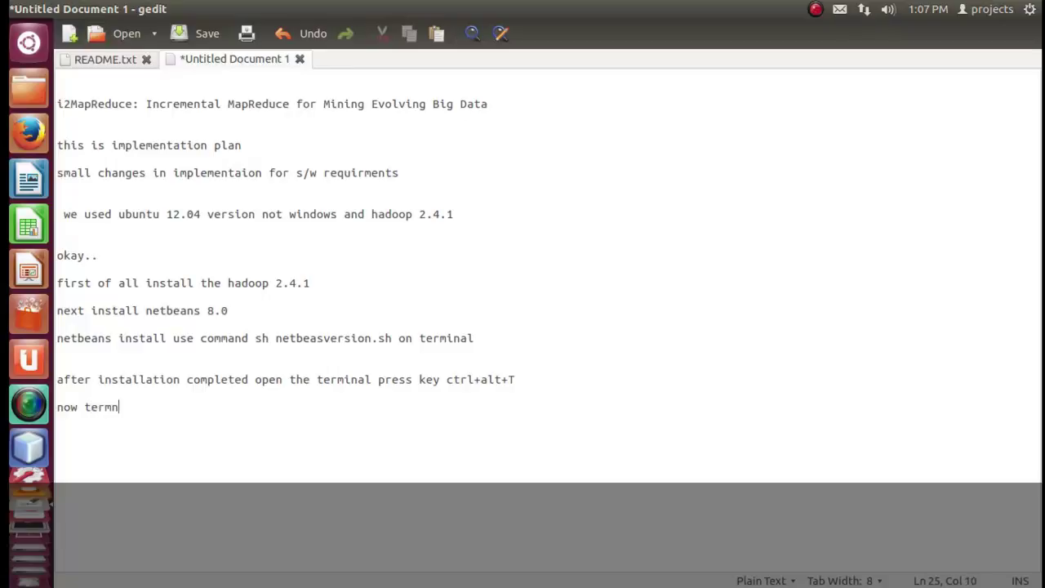
{"action": "type", "text": "inal mode"}
{"action": "type", "text": " op"}
{"action": "key", "text": "BackSpace"}
{"action": "key", "text": "BackSpace"}
{"action": "key", "text": "BackSpace"}
{"action": "key", "text": "BackSpace"}
{"action": "key", "text": "BackSpace"}
{"action": "key", "text": "BackSpace"}
{"action": "key", "text": "BackSpace"}
{"action": "type", "text": "window opened"}
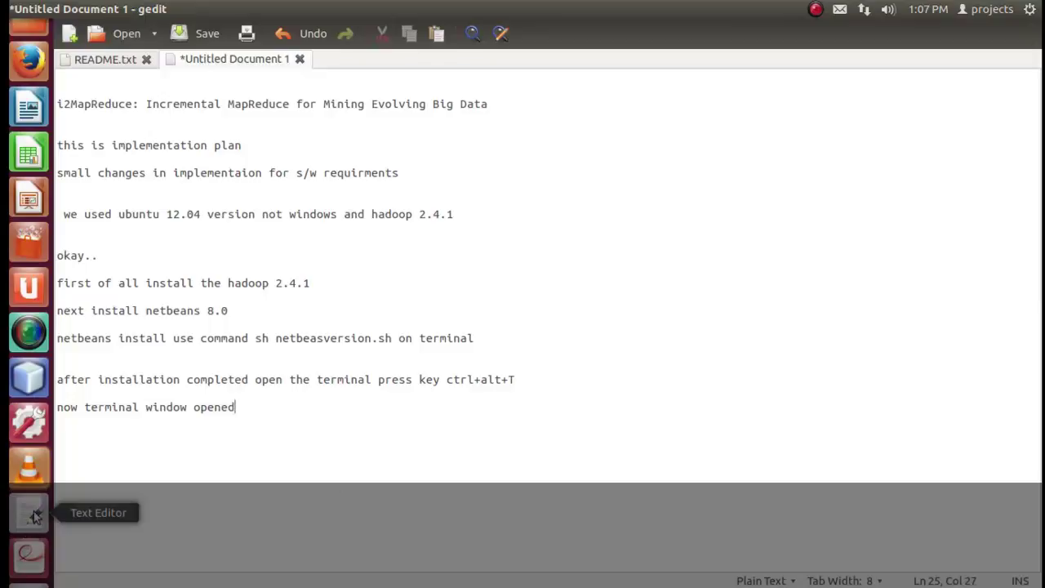
Open a terminal from the launcher, then add the line 'next change hadoop user mode'.
{"action": "left_click", "coordinate": [37, 572]}
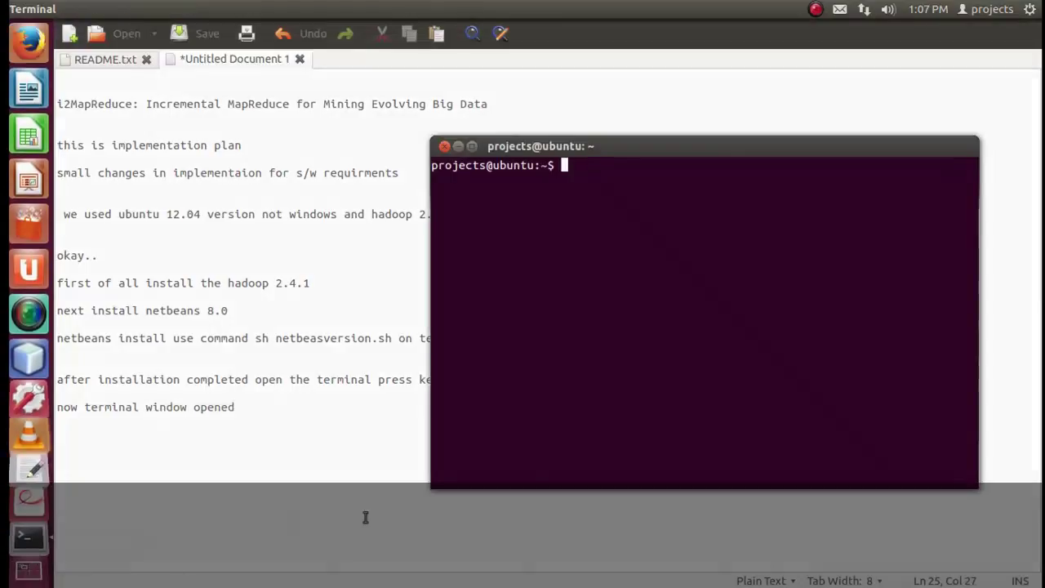
{"action": "left_click", "coordinate": [286, 419]}
{"action": "key", "text": "Return"}
{"action": "key", "text": "Return"}
{"action": "type", "text": "next "}
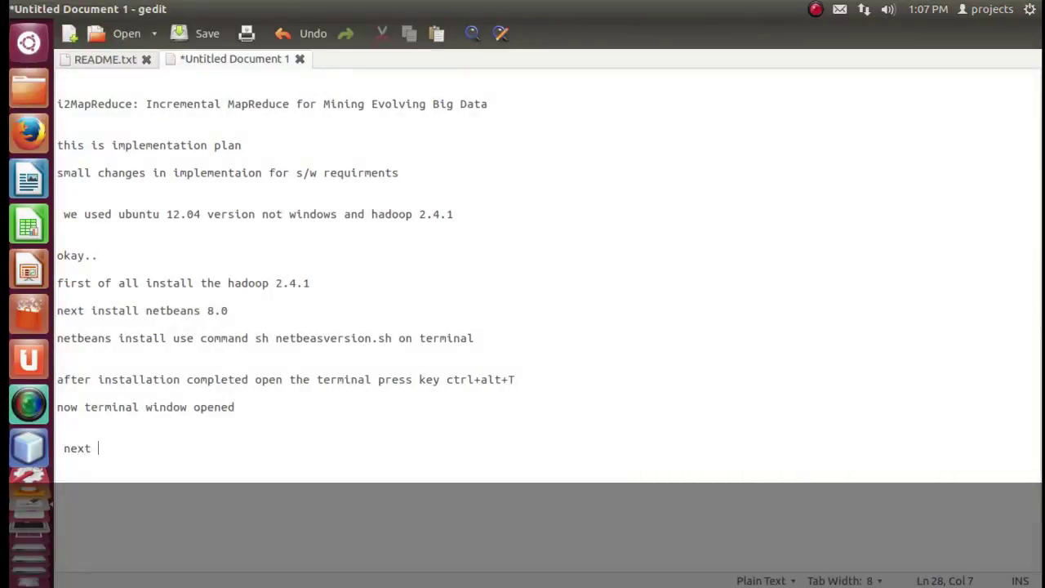
{"action": "type", "text": "change "}
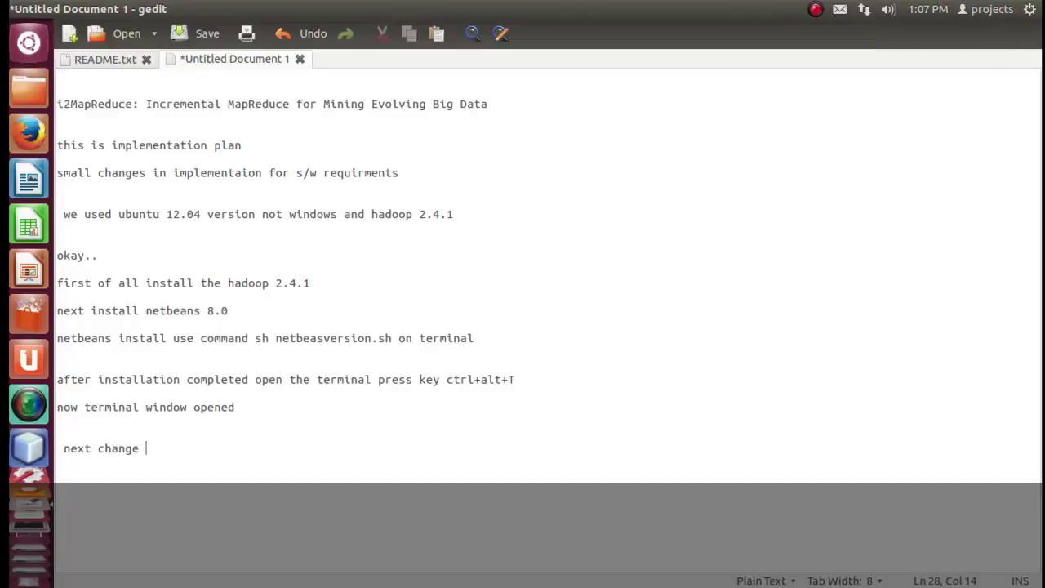
{"action": "type", "text": "hadoop user mode"}
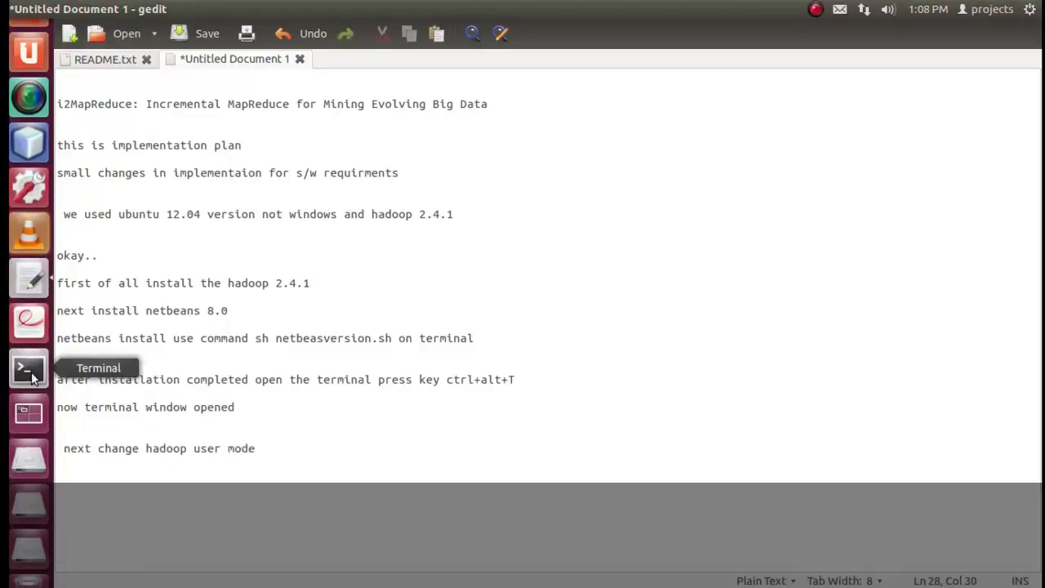
In a new terminal, su to the Hadoop user account with its password, then start a new note line.
{"action": "left_click", "coordinate": [31, 377]}
{"action": "type", "text": "su hduser"}
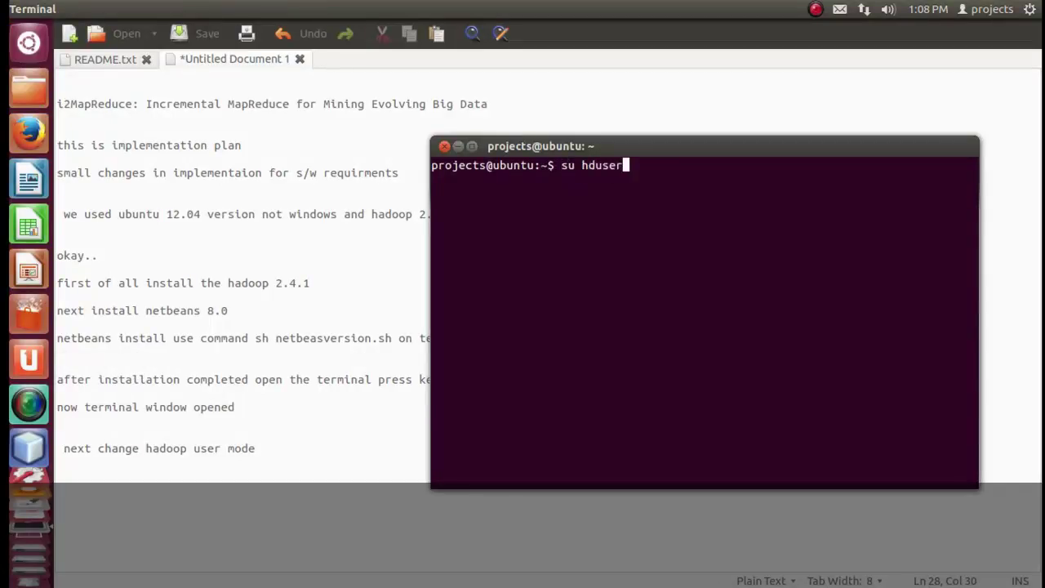
{"action": "key", "text": "Return"}
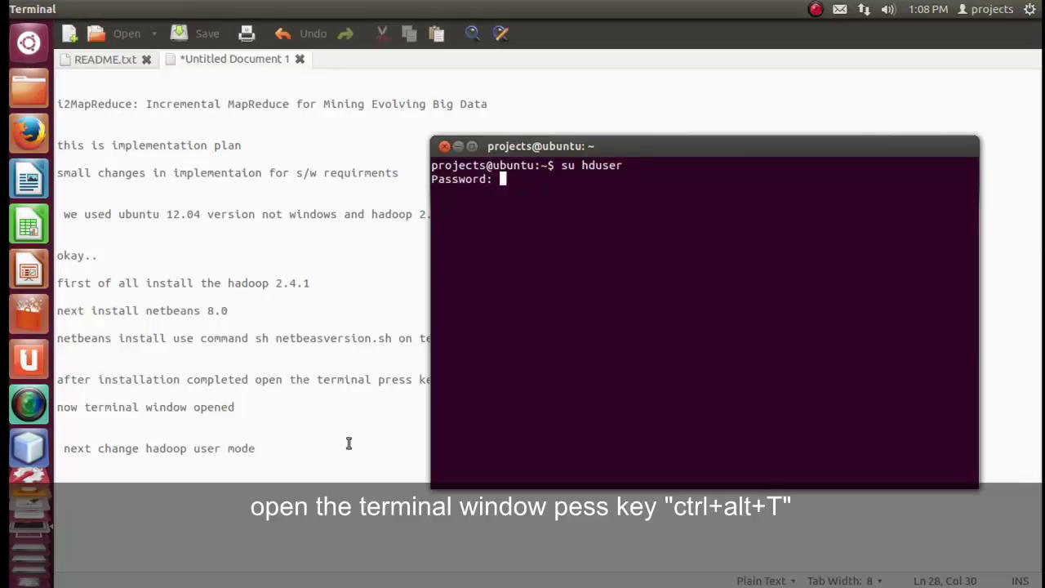
{"action": "key", "text": "Return"}
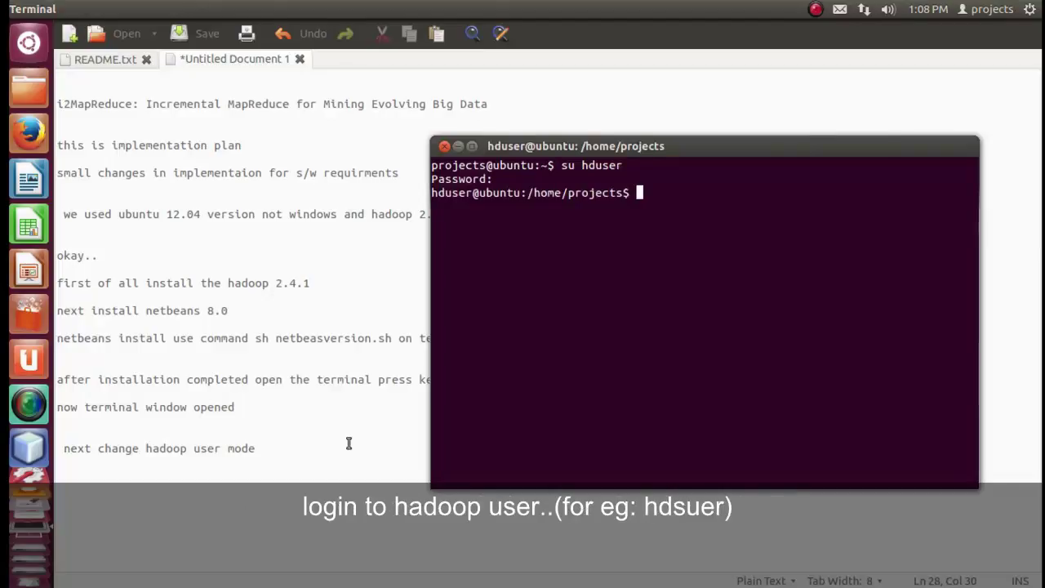
{"action": "left_click", "coordinate": [288, 459]}
{"action": "key", "text": "Return"}
Record the Hadoop account's username and password lines, then add and select 'next run hadoop'.
{"action": "type", "text": "username :"}
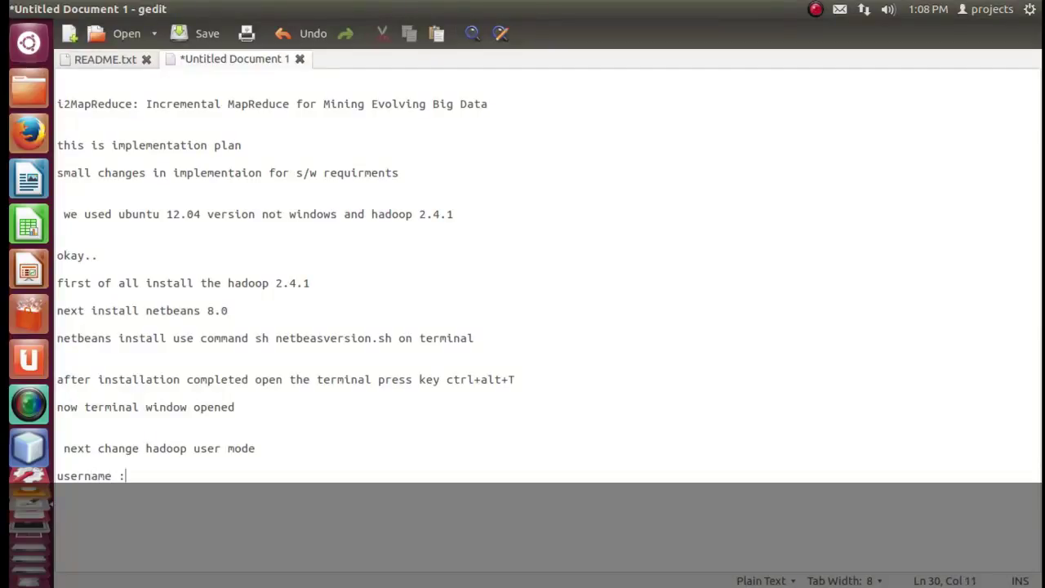
{"action": "type", "text": "hduser"}
{"action": "key", "text": "Return"}
{"action": "key", "text": "Return"}
{"action": "type", "text": "pa"}
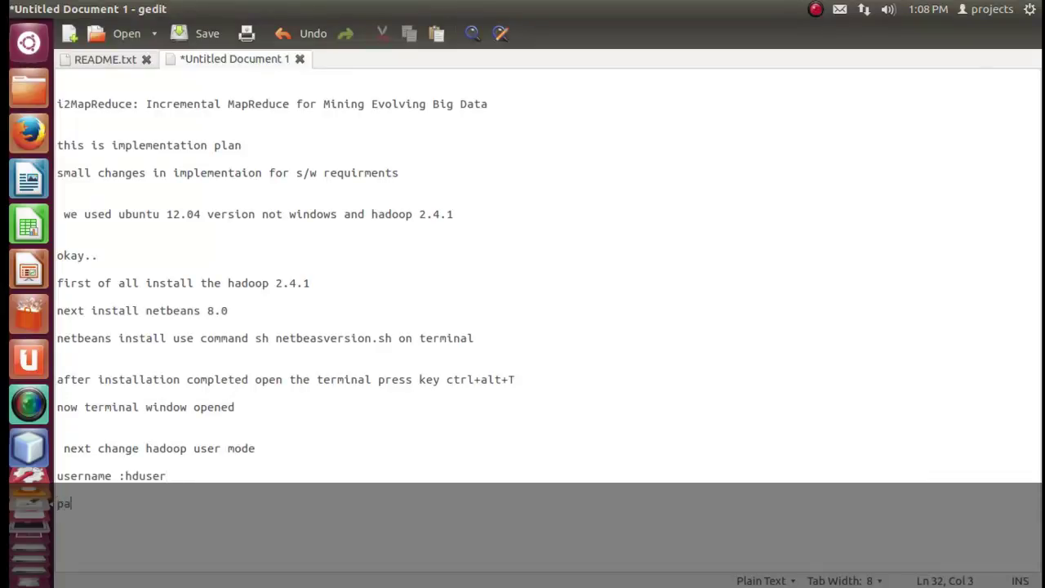
{"action": "type", "text": "ssword:1234"}
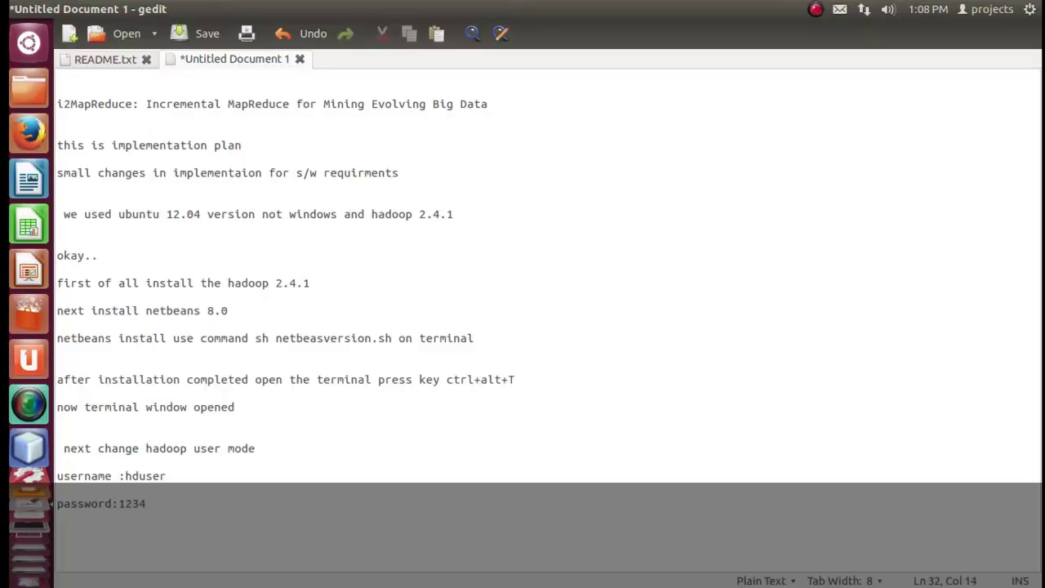
{"action": "key", "text": "Return"}
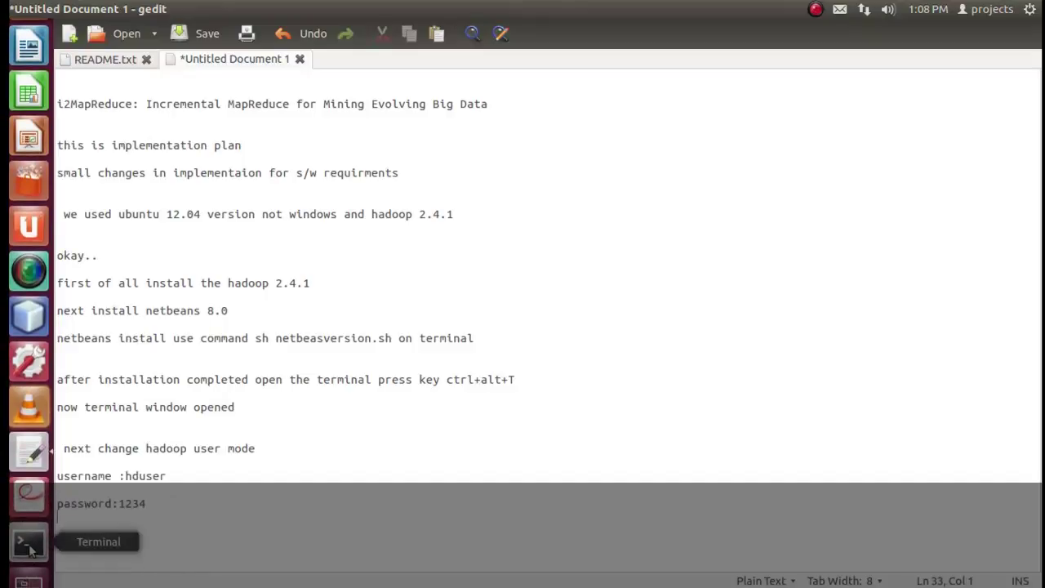
{"action": "key", "text": "Return"}
{"action": "type", "text": "next r"}
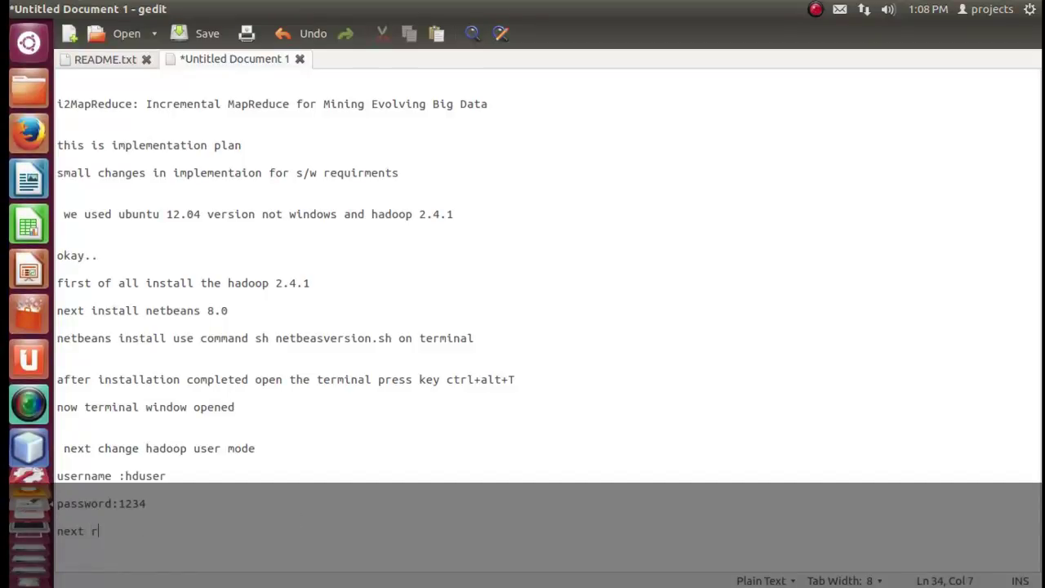
{"action": "type", "text": "un hadoop"}
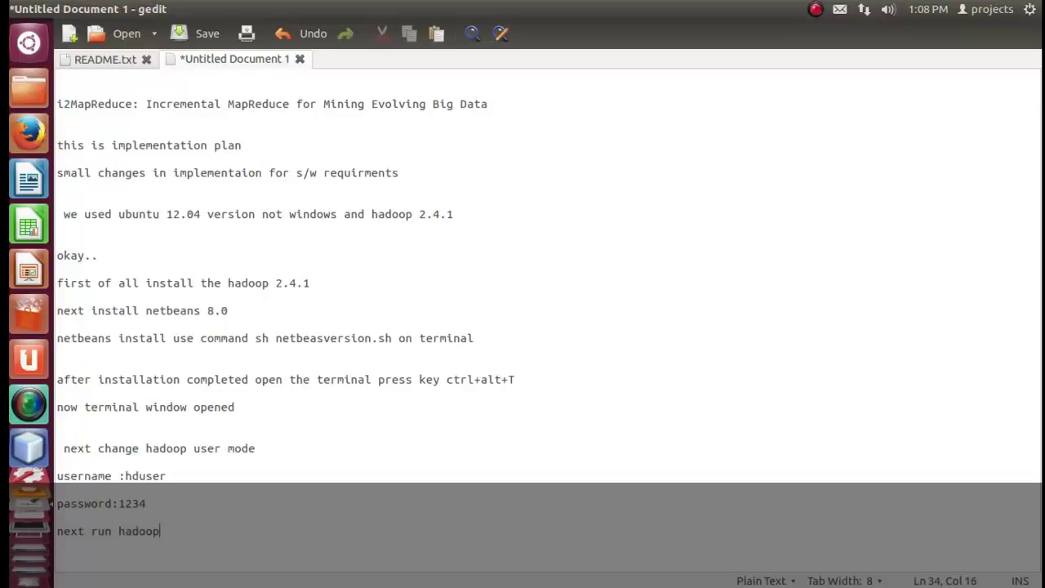
{"action": "left_click_drag", "start_coordinate": [236, 529], "coordinate": [55, 531]}
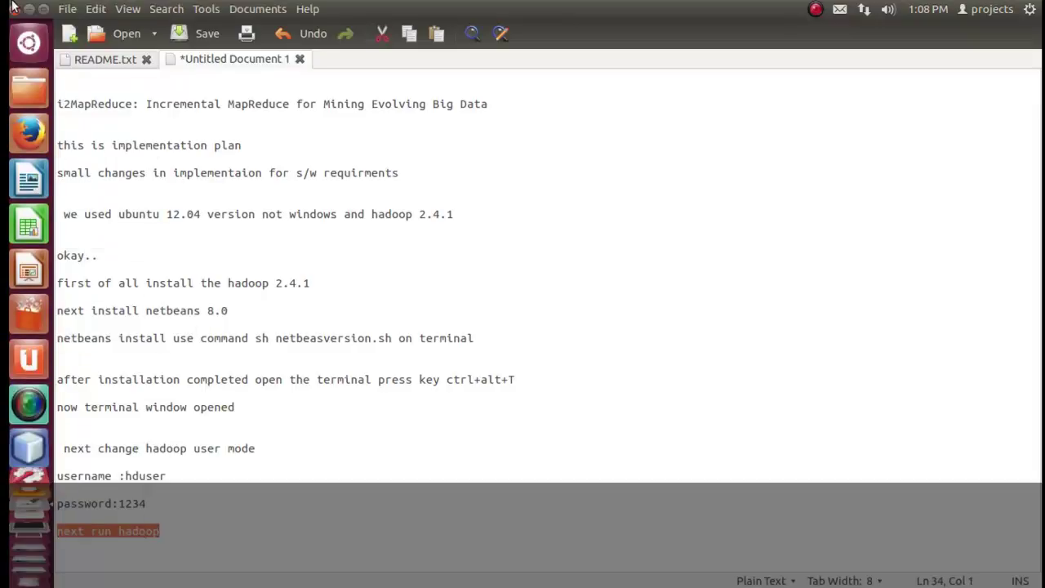
Open /usr/local/hadoop/sbin in Files and copy its path from the location bar.
{"action": "left_click", "coordinate": [27, 85]}
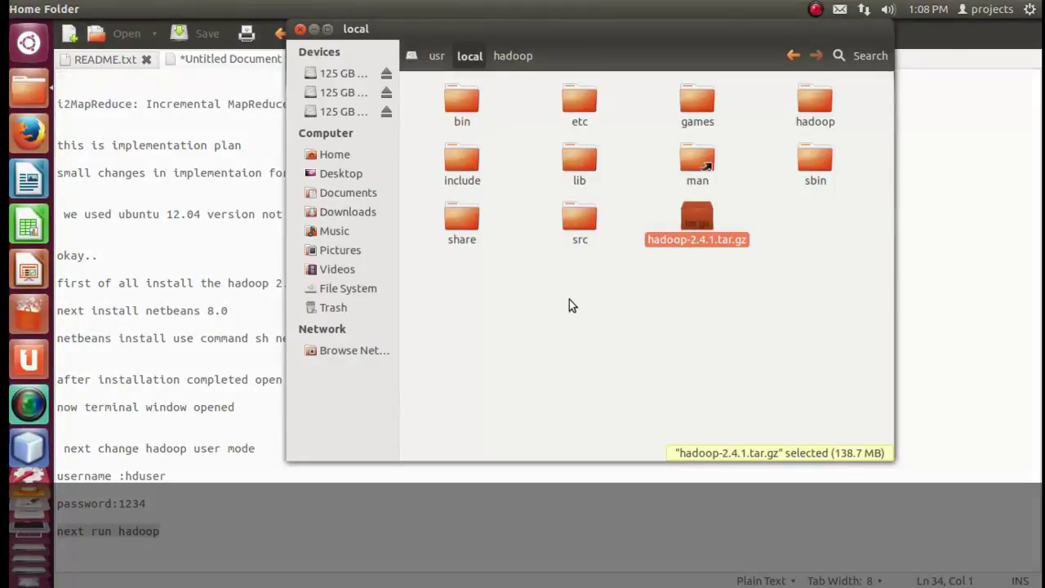
{"action": "double_click", "coordinate": [797, 103]}
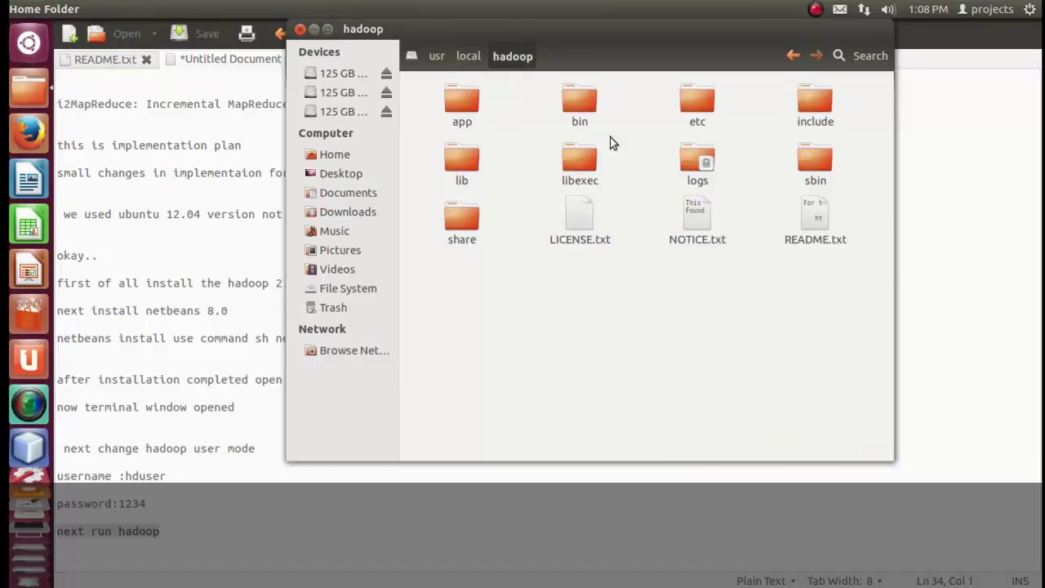
{"action": "double_click", "coordinate": [813, 164]}
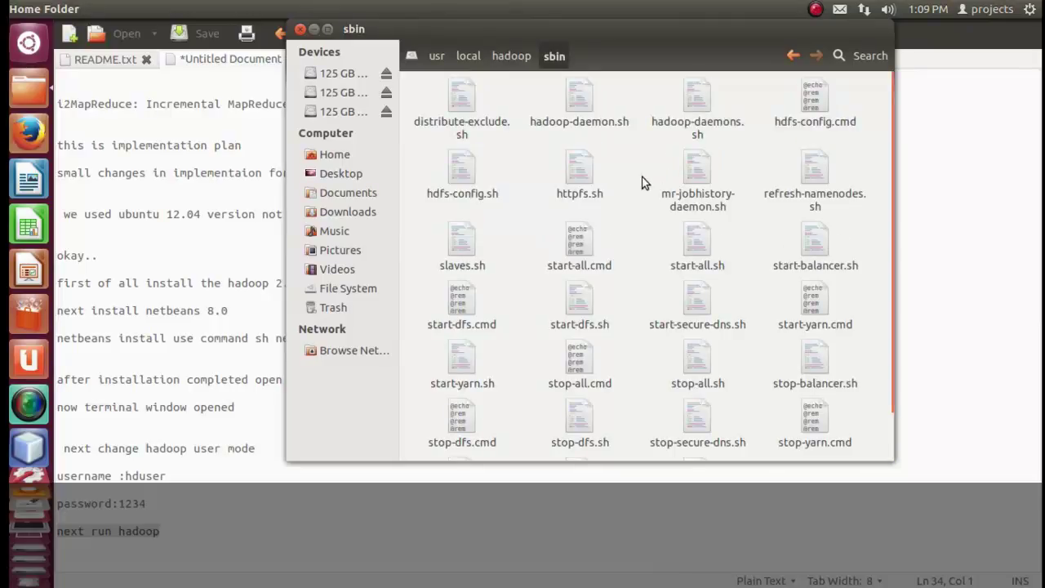
{"action": "key", "text": "ctrl+l"}
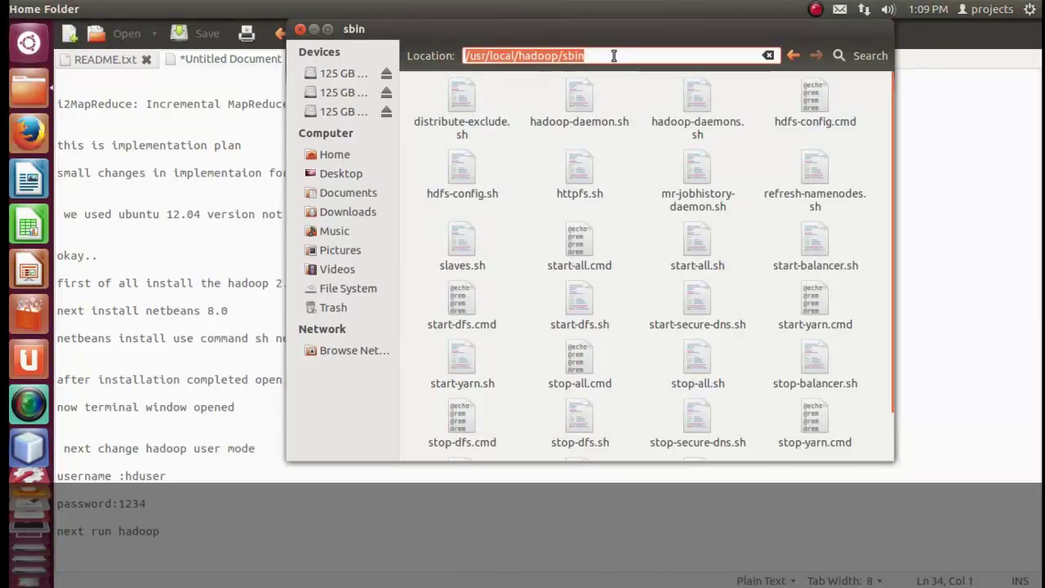
{"action": "right_click", "coordinate": [475, 58]}
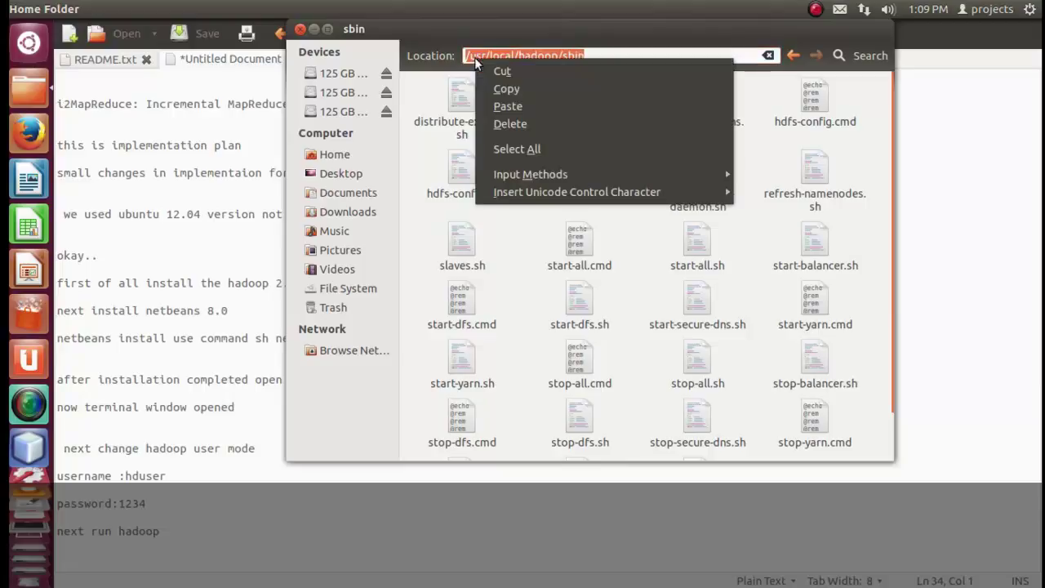
{"action": "left_click", "coordinate": [501, 92]}
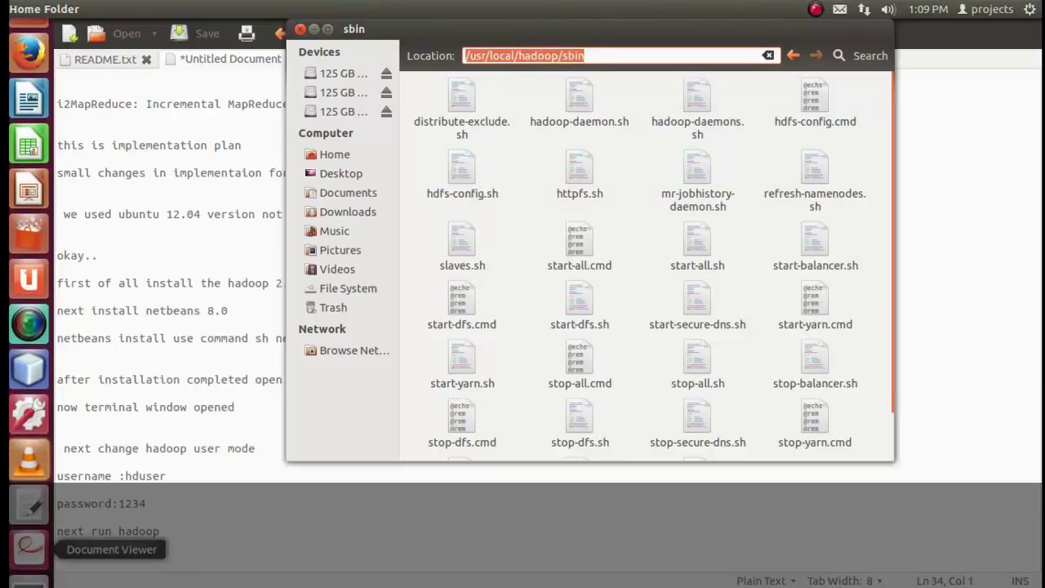
{"action": "left_click", "coordinate": [24, 577]}
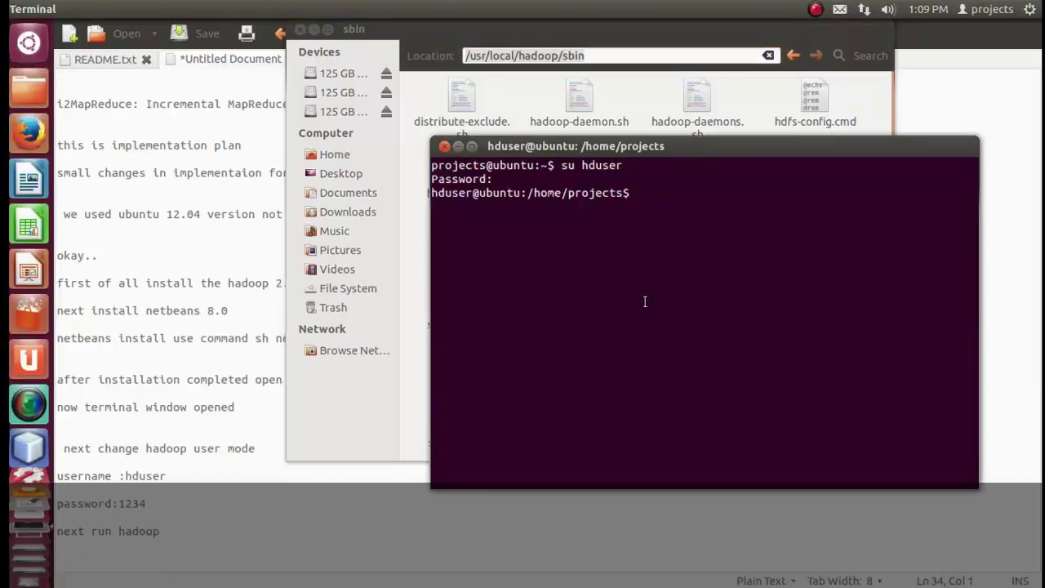
In the terminal, cd into the pasted sbin path and list its scripts with ls.
{"action": "right_click", "coordinate": [640, 261]}
{"action": "left_click", "coordinate": [578, 285]}
{"action": "type", "text": "cd"}
{"action": "right_click", "coordinate": [719, 263]}
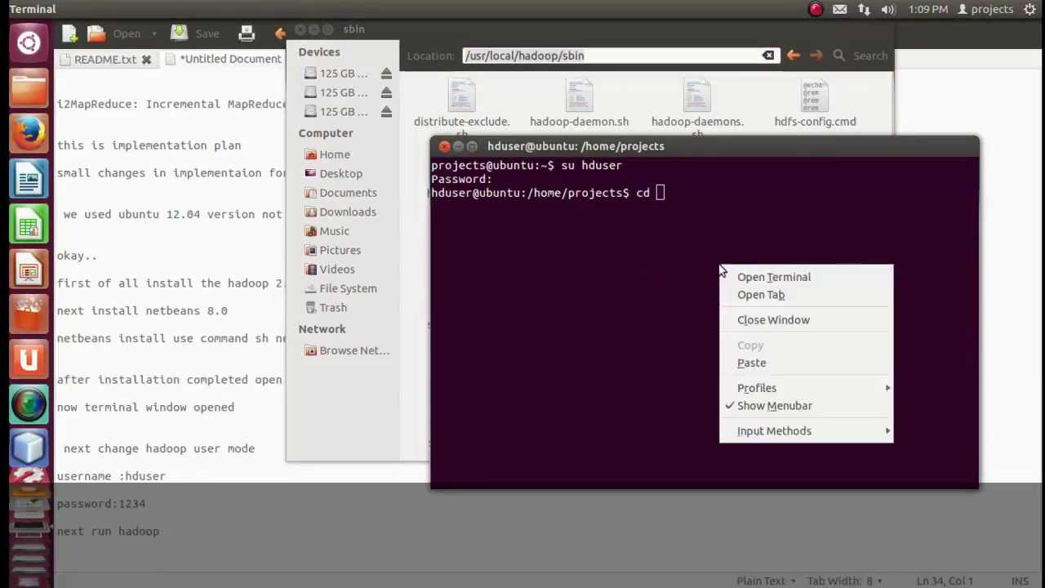
{"action": "left_click", "coordinate": [731, 364]}
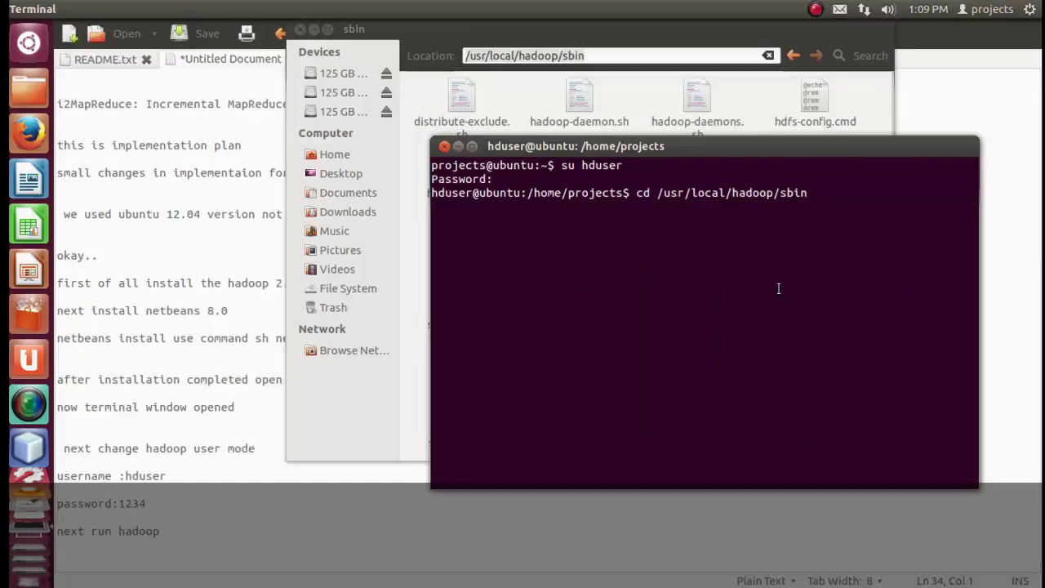
{"action": "key", "text": "Return"}
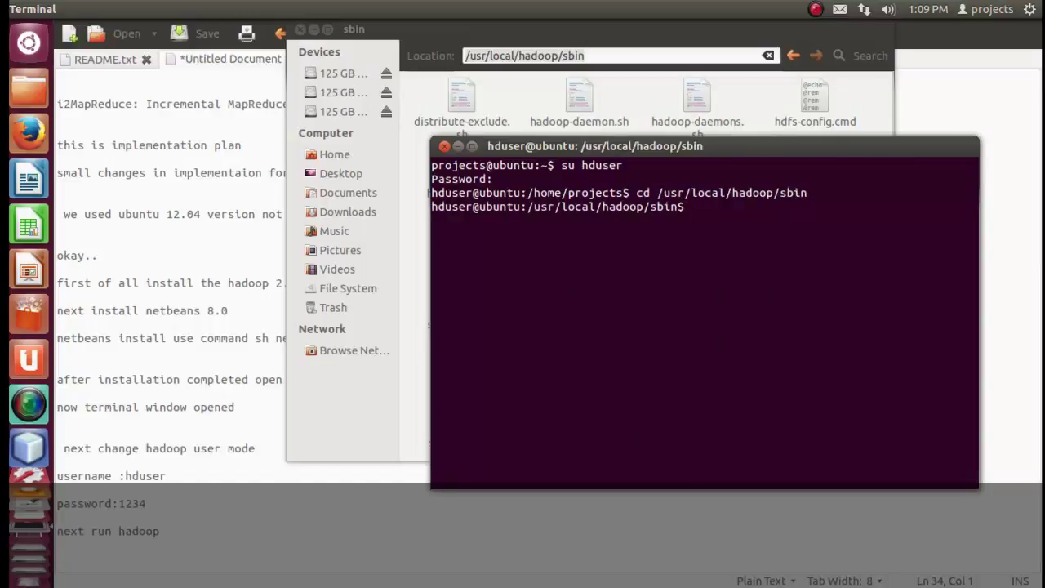
{"action": "type", "text": "ls"}
{"action": "key", "text": "Return"}
Run ./start-all.sh, check running services with jps, then return to the note.
{"action": "type", "text": "./st"}
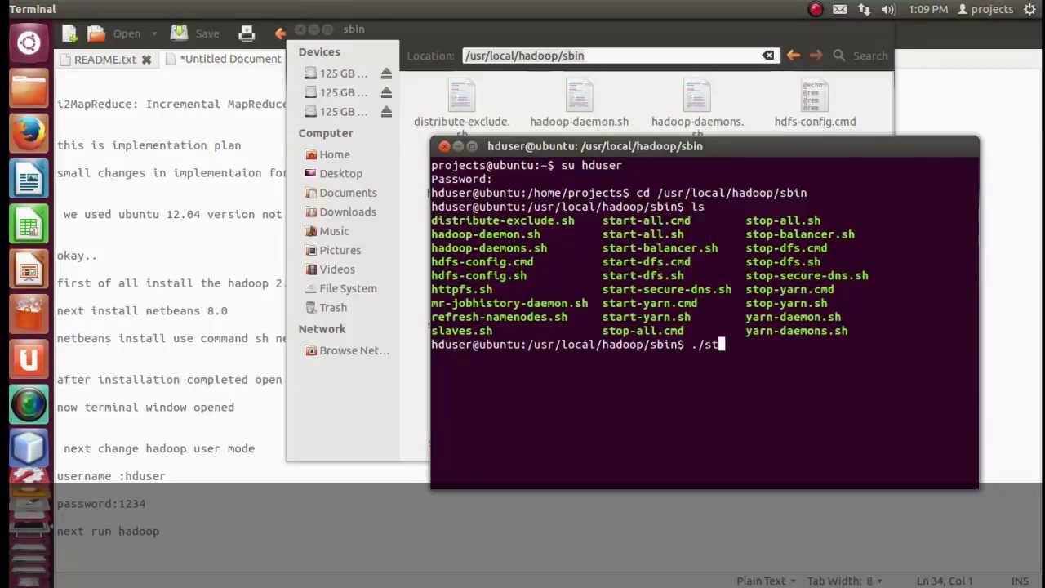
{"action": "type", "text": "art-all.sh"}
{"action": "key", "text": "Return"}
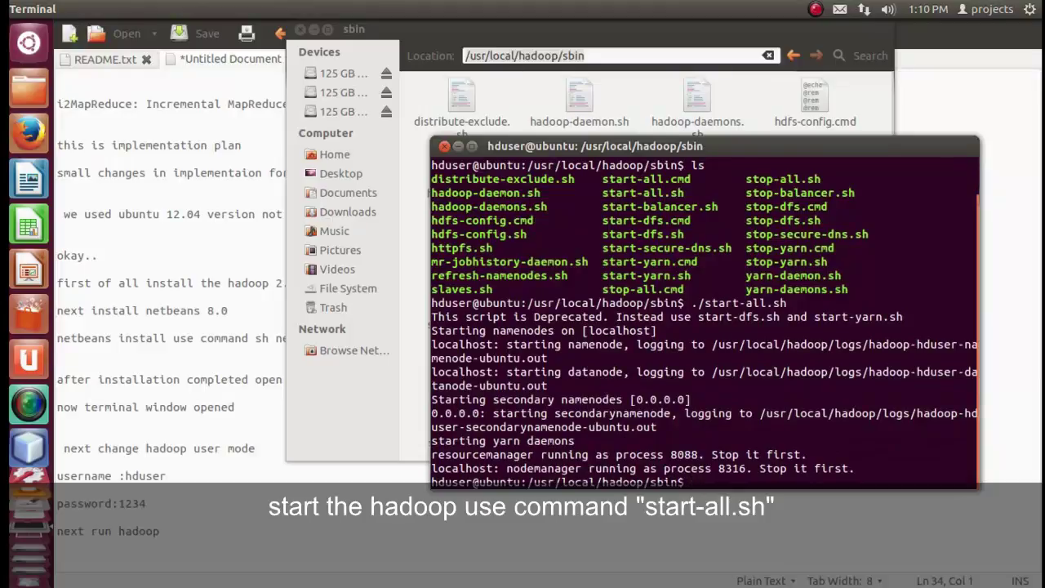
{"action": "type", "text": "jps"}
{"action": "key", "text": "Return"}
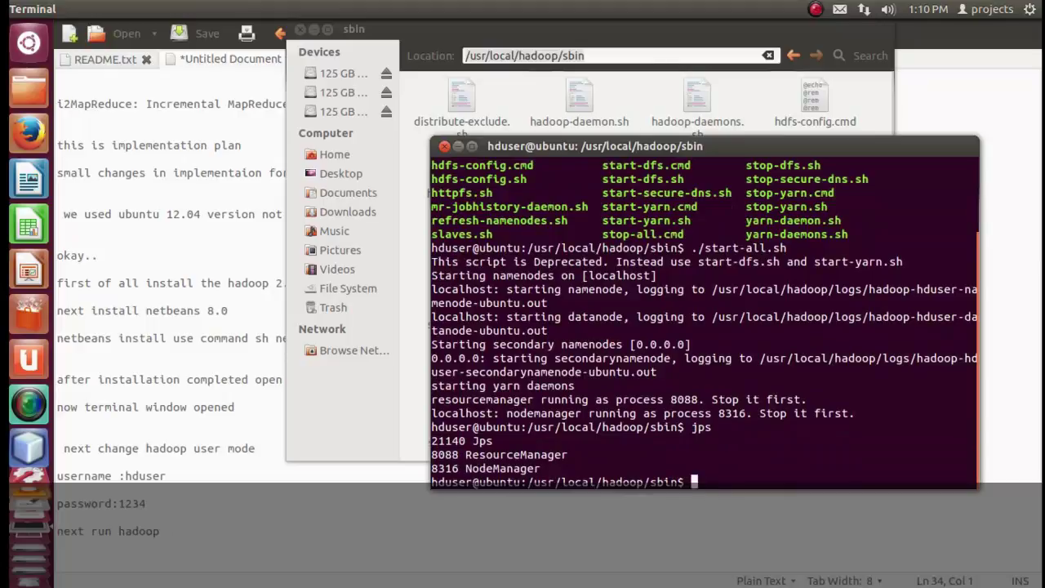
{"action": "left_click", "coordinate": [239, 483]}
{"action": "left_click", "coordinate": [201, 527]}
Add the line 'next open the web browser to type "localhost:8088'.
{"action": "key", "text": "Return"}
{"action": "key", "text": "Return"}
{"action": "key", "text": "Return"}
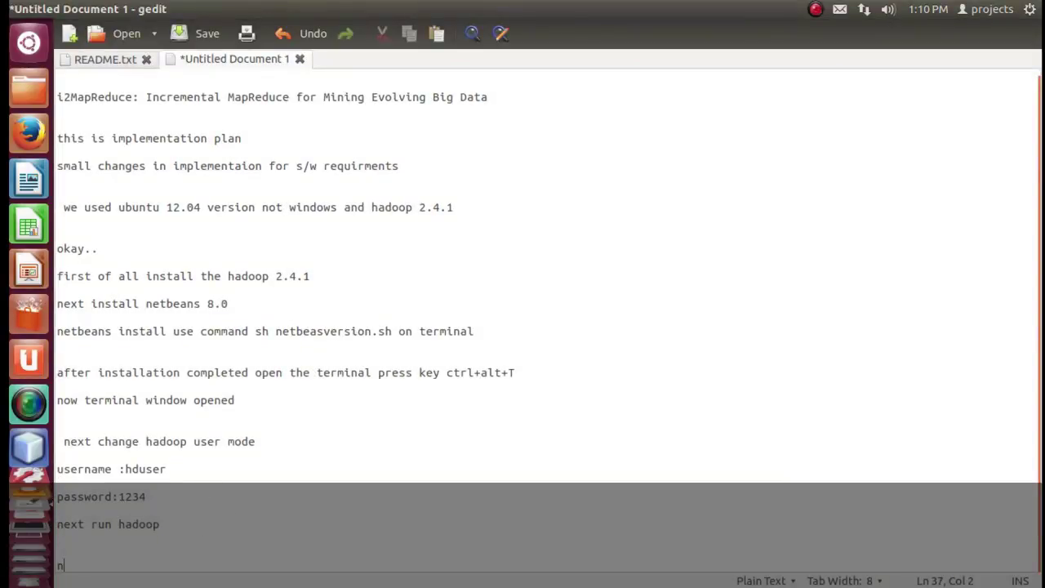
{"action": "type", "text": "next opentthe"}
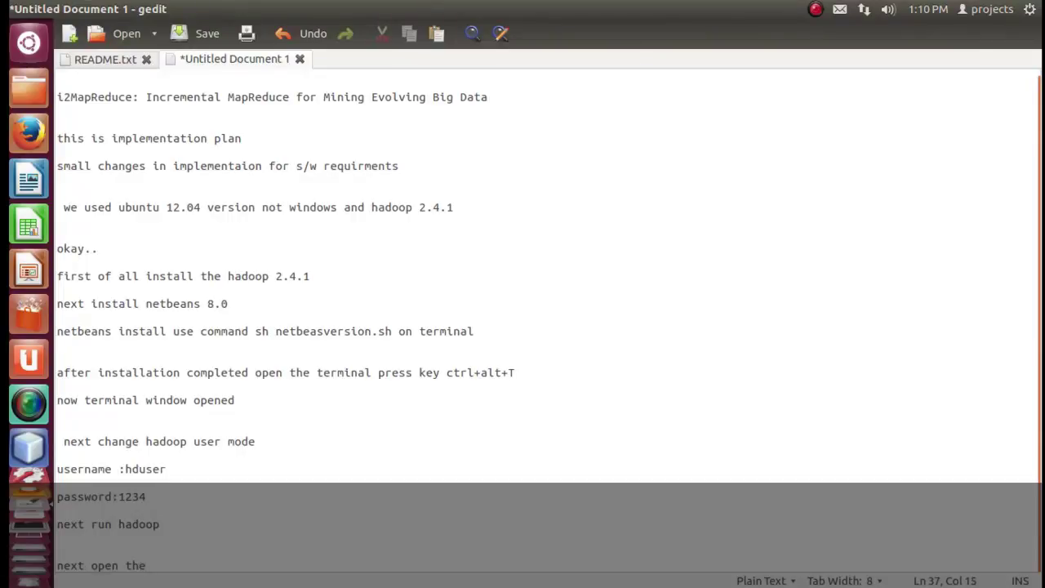
{"action": "type", "text": " web browser"}
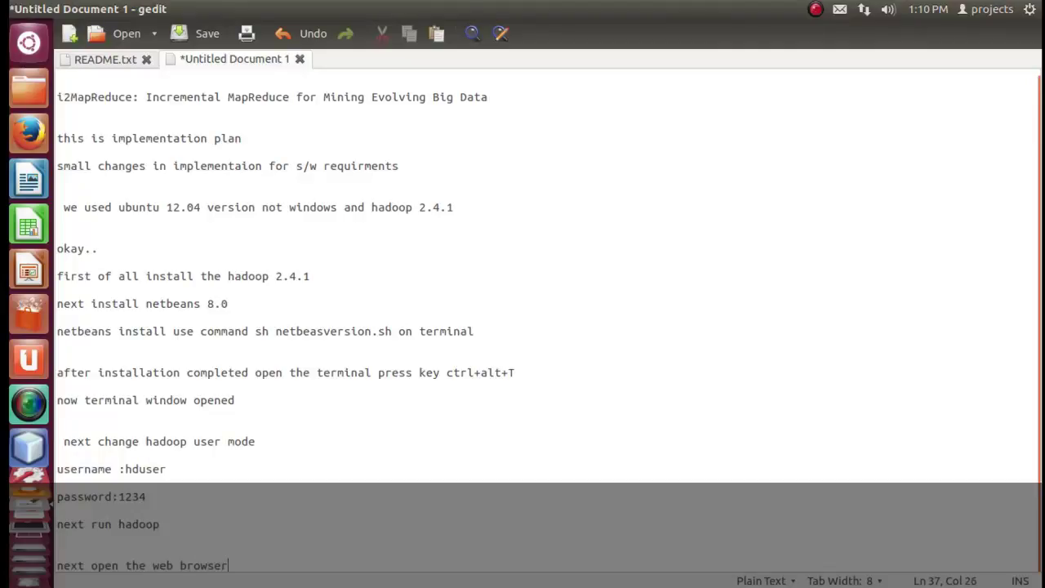
{"action": "type", "text": " to type"}
{"action": "key", "text": "Return"}
{"action": "key", "text": "Return"}
{"action": "key", "text": "Return"}
{"action": "key", "text": "Return"}
{"action": "key", "text": "Return"}
{"action": "key", "text": "Return"}
{"action": "key", "text": "Return"}
{"action": "key", "text": "Return"}
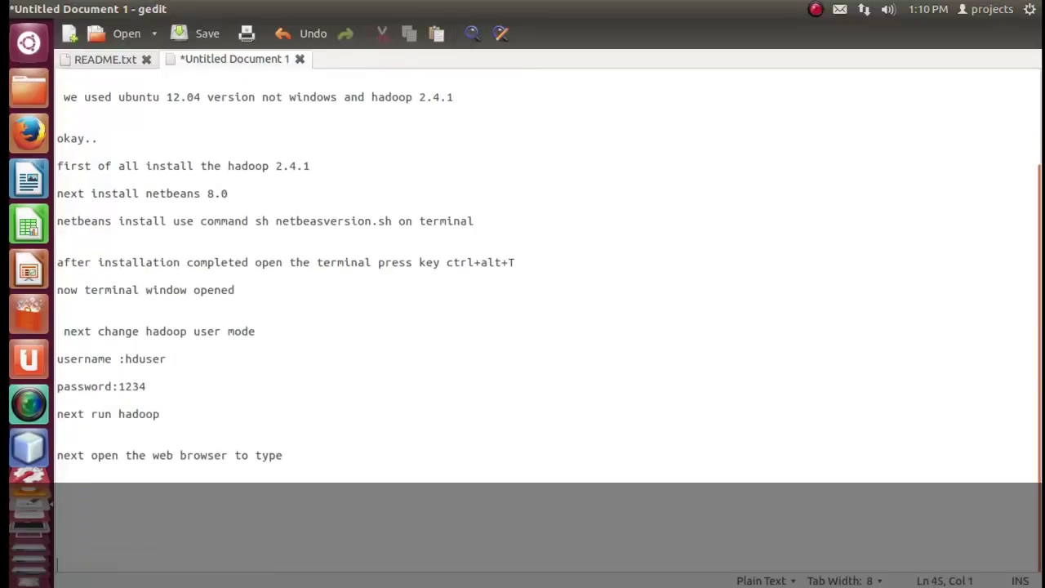
{"action": "left_click", "coordinate": [343, 455]}
{"action": "type", "text": "\"\""}
{"action": "type", "text": "local"}
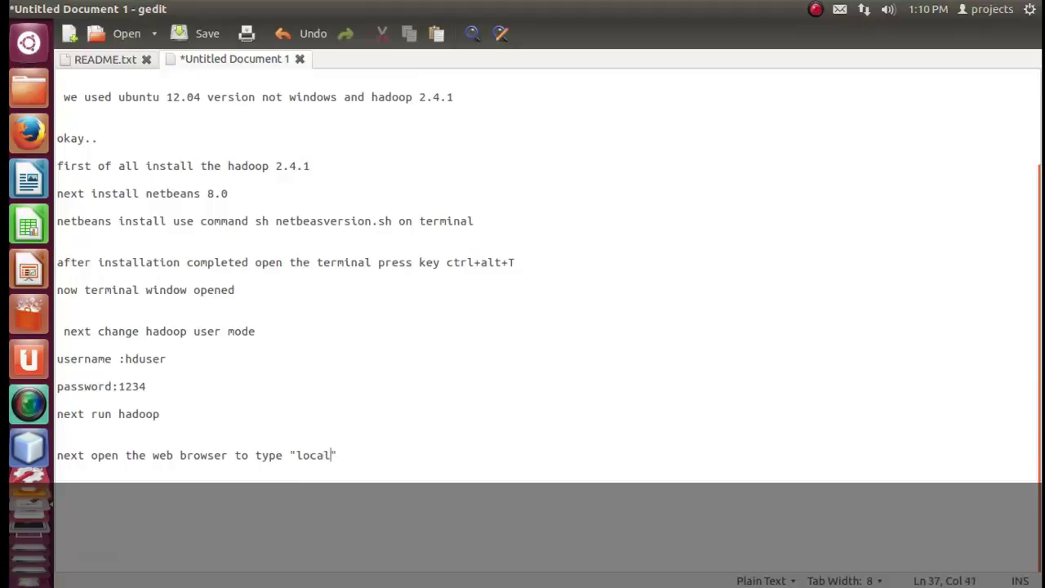
{"action": "type", "text": "host:8088"}
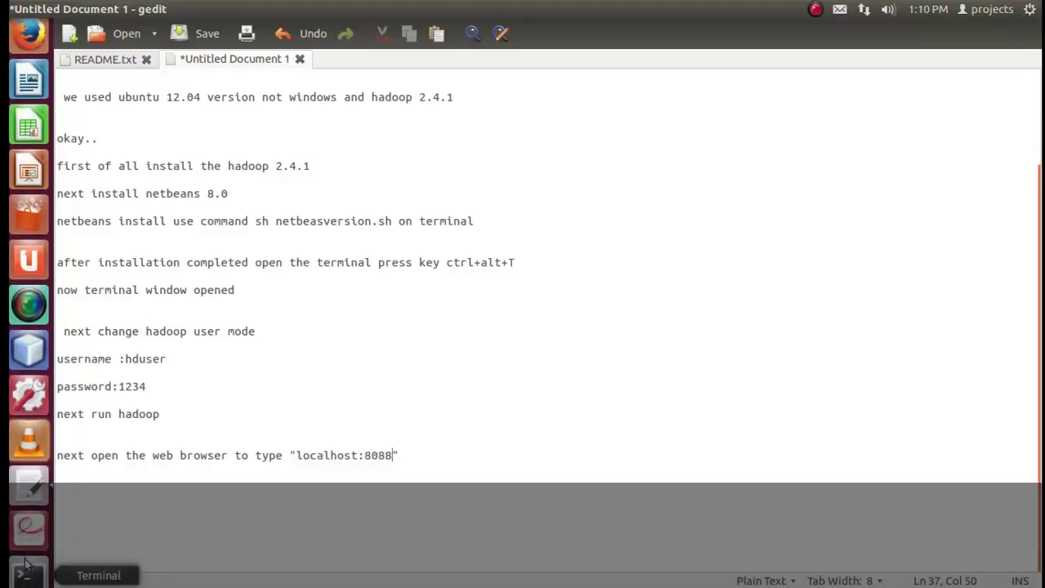
{"action": "left_click", "coordinate": [24, 574]}
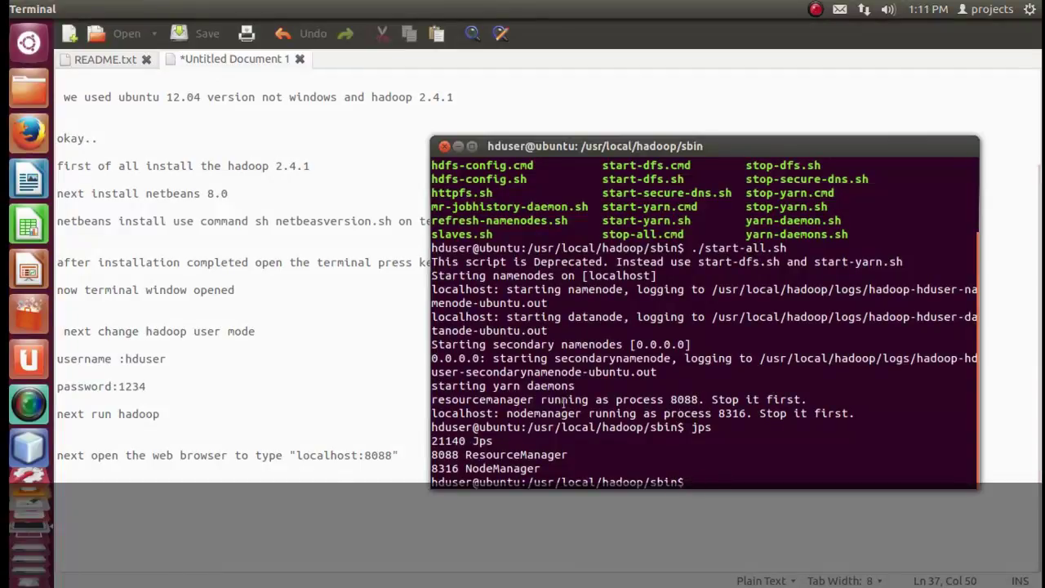
{"action": "double_click", "coordinate": [684, 399]}
{"action": "left_click", "coordinate": [291, 399]}
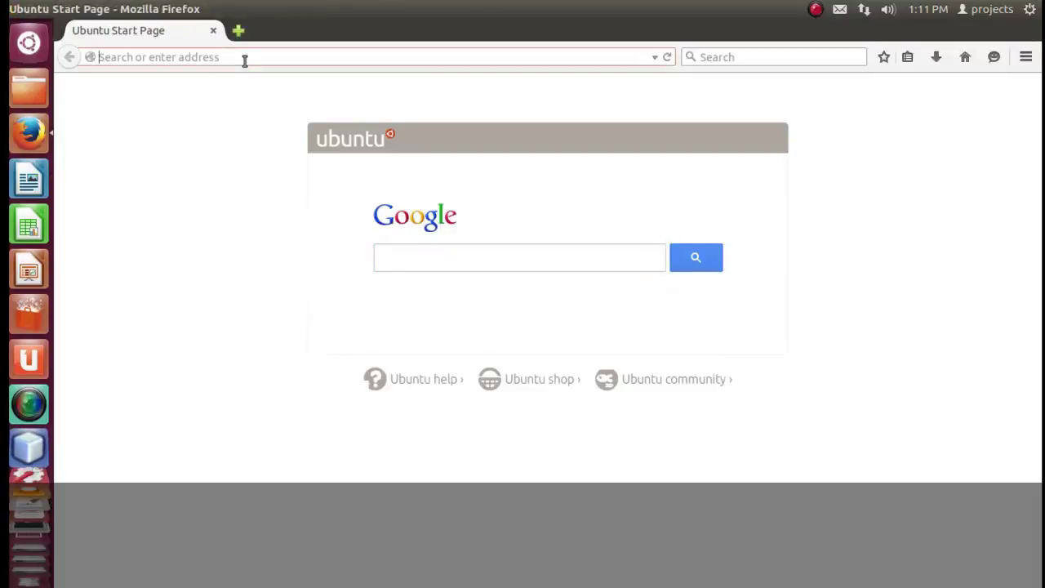
Load localhost:8088 in Firefox to reach the Hadoop All Applications cluster page.
{"action": "type", "text": "localhost"}
{"action": "key", "text": "Right"}
{"action": "key", "text": "BackSpace"}
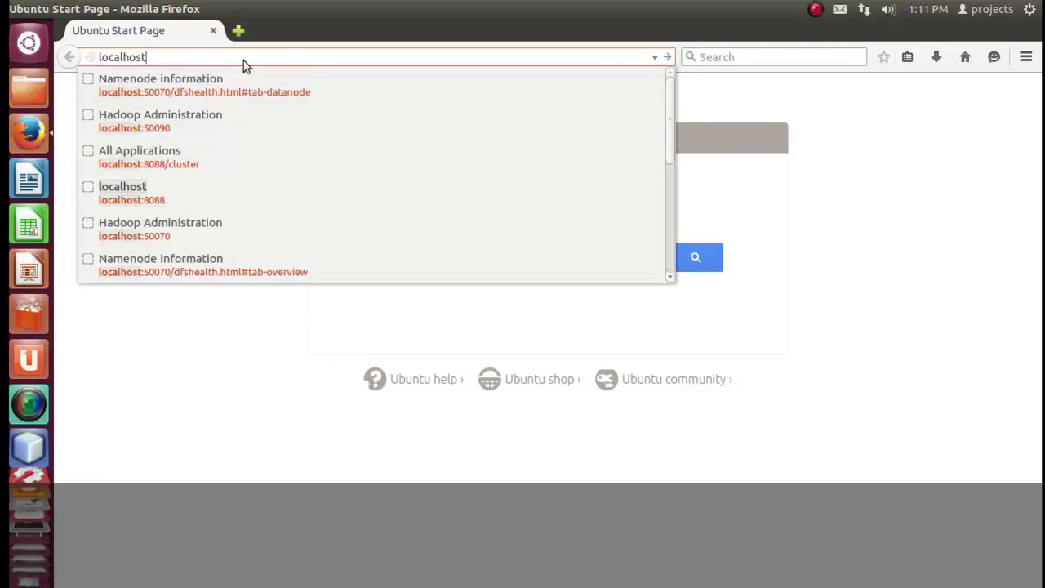
{"action": "type", "text": ":8088"}
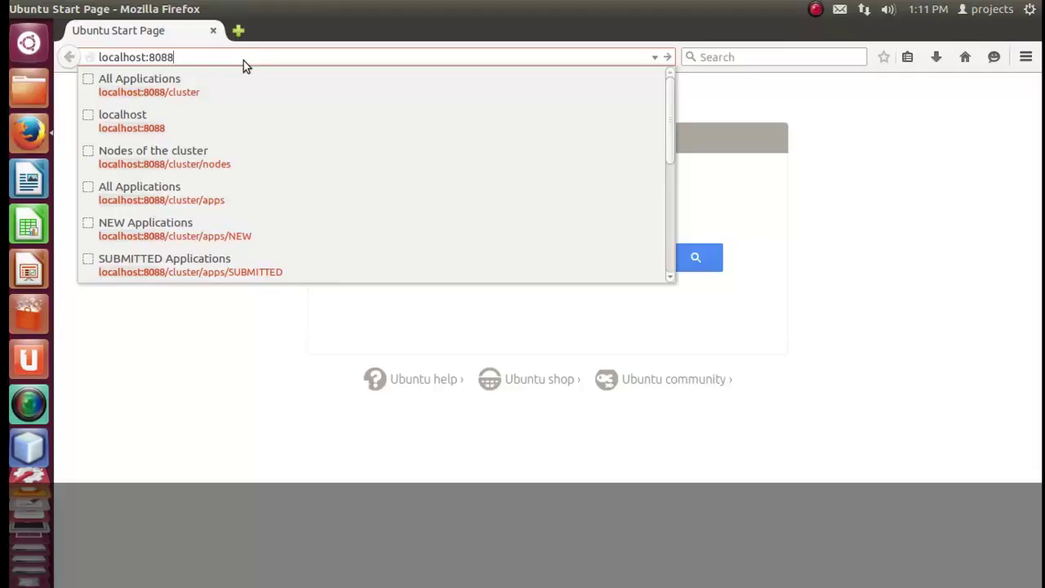
{"action": "key", "text": "Return"}
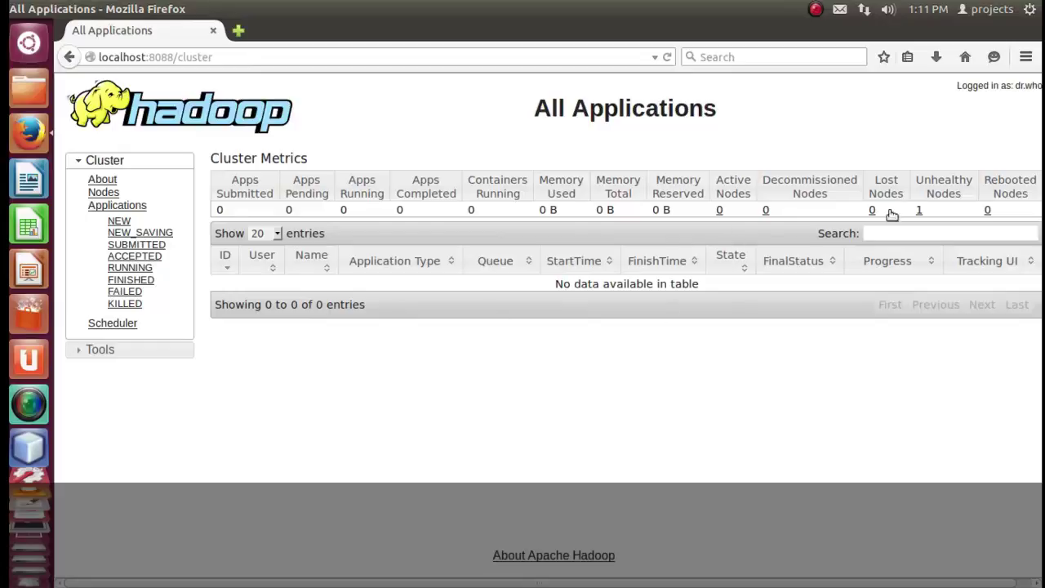
Open the unhealthy node's page at ubuntu.ubuntu-domain:8042 and highlight its version and memory values.
{"action": "left_click", "coordinate": [917, 212]}
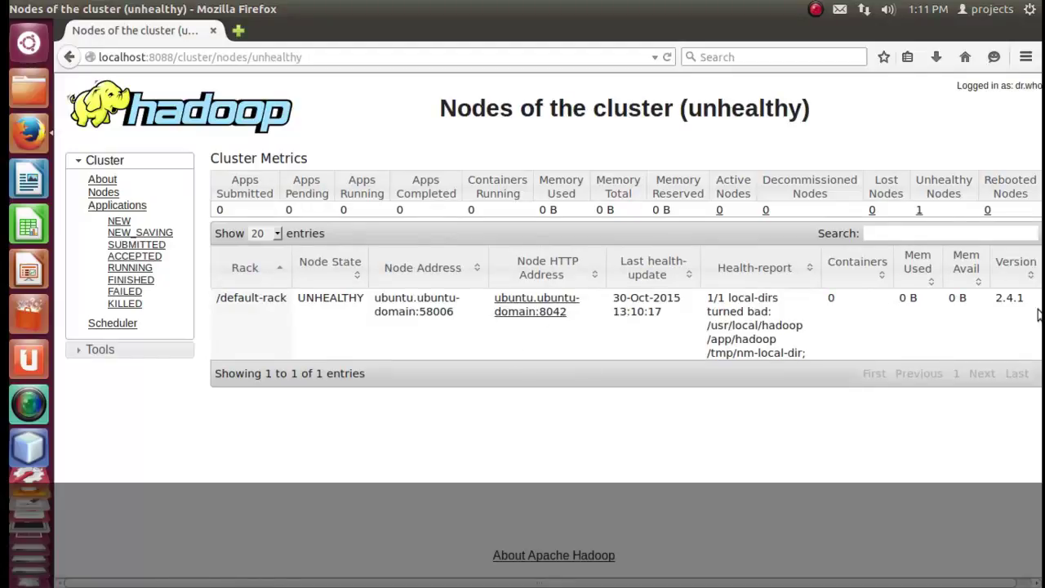
{"action": "left_click_drag", "start_coordinate": [1030, 300], "coordinate": [998, 300]}
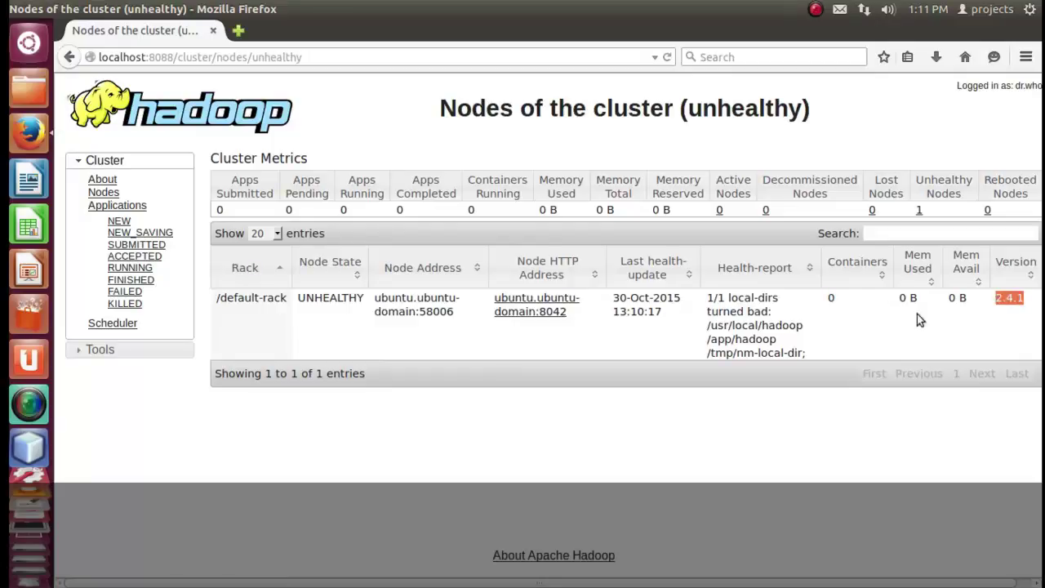
{"action": "left_click", "coordinate": [505, 309]}
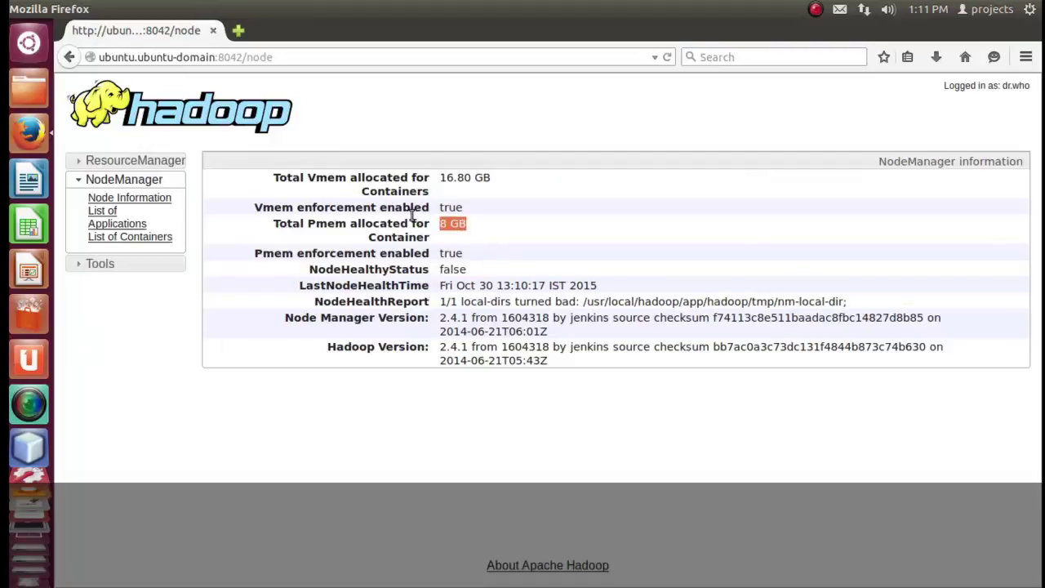
{"action": "left_click_drag", "start_coordinate": [511, 182], "coordinate": [433, 175]}
{"action": "left_click_drag", "start_coordinate": [478, 229], "coordinate": [438, 225]}
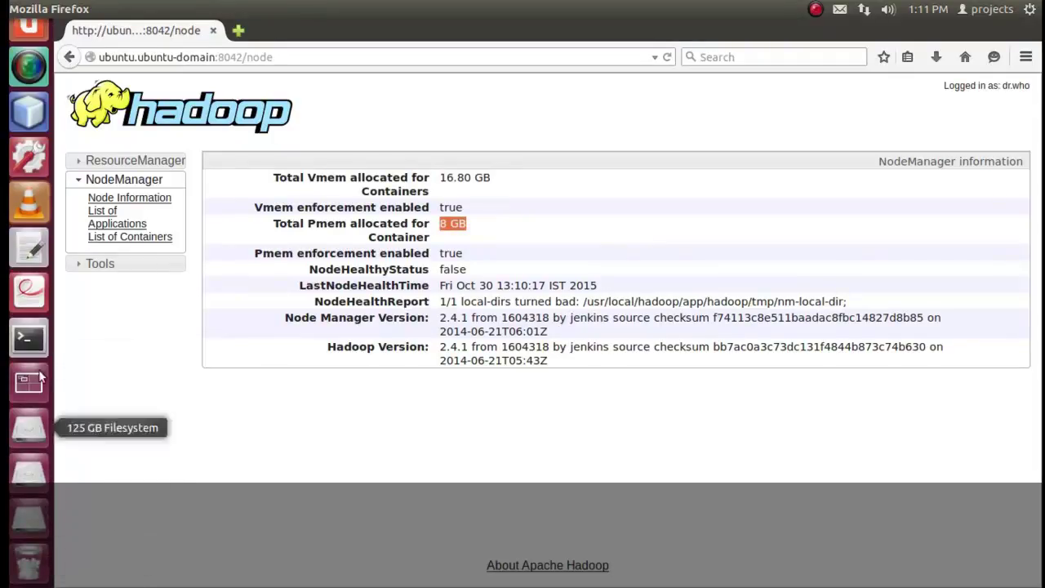
Back in gedit, add the line 'hadoop started' below the localhost:8088 note.
{"action": "left_click", "coordinate": [29, 249]}
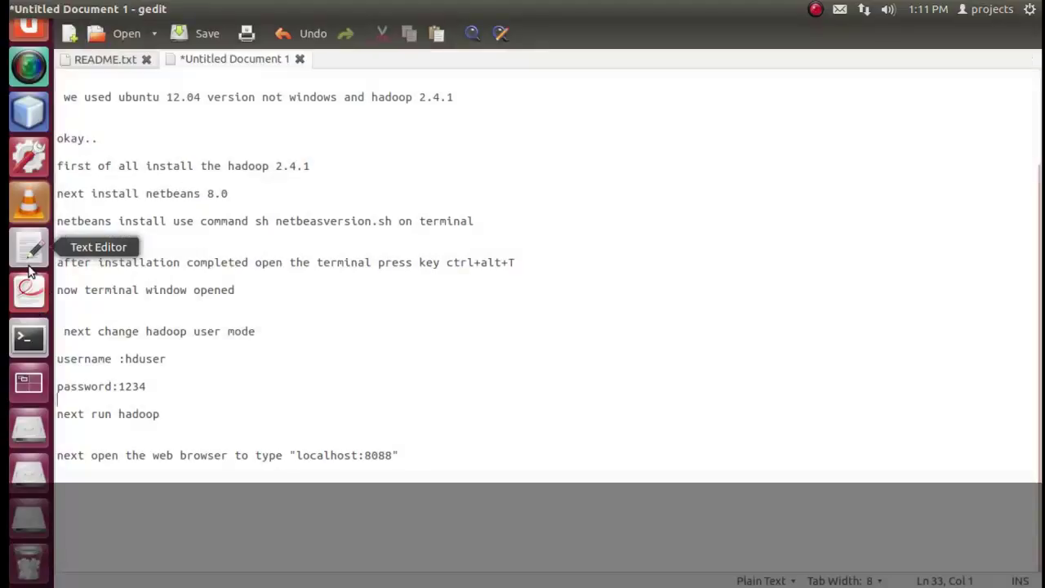
{"action": "left_click", "coordinate": [485, 453]}
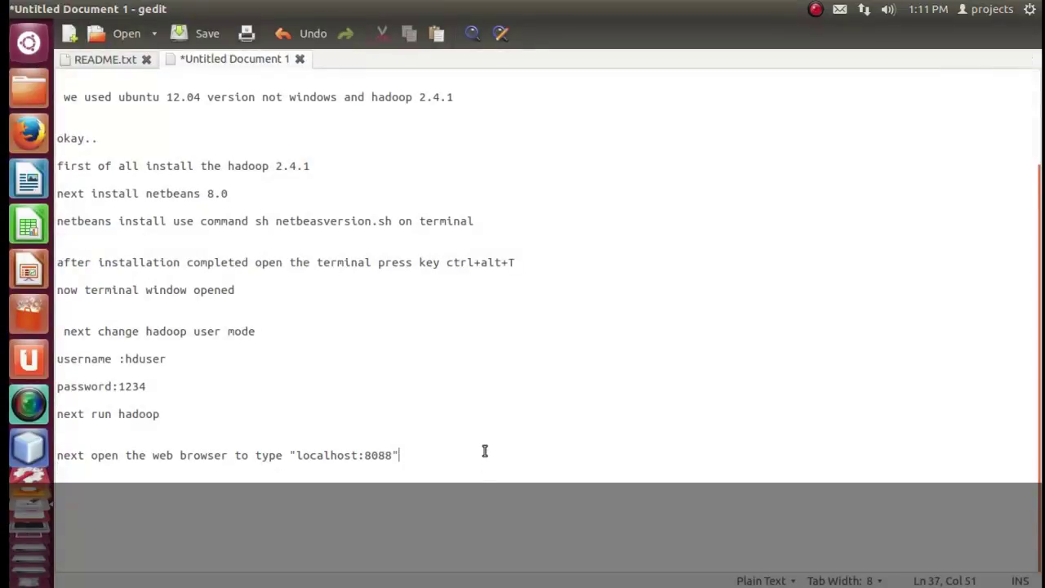
{"action": "key", "text": "Return"}
{"action": "key", "text": "Return"}
{"action": "key", "text": "Return"}
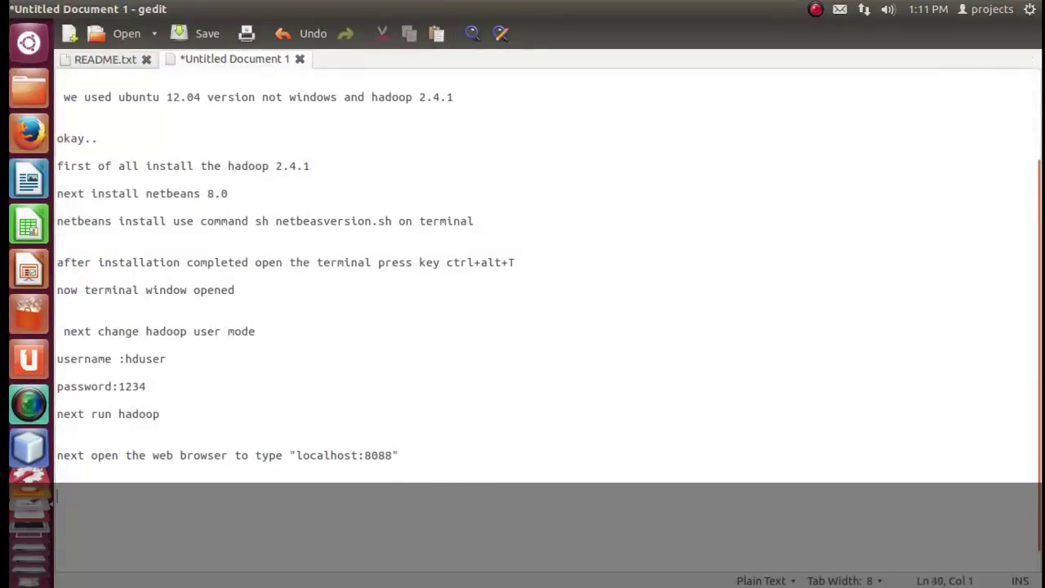
{"action": "type", "text": "haddoop"}
{"action": "key", "text": "BackSpace"}
{"action": "key", "text": "BackSpace"}
{"action": "type", "text": "do"}
{"action": "key", "text": "BackSpace"}
{"action": "type", "text": "oop started"}
{"action": "left_click_drag", "start_coordinate": [202, 499], "coordinate": [67, 511]}
{"action": "left_click", "coordinate": [73, 488]}
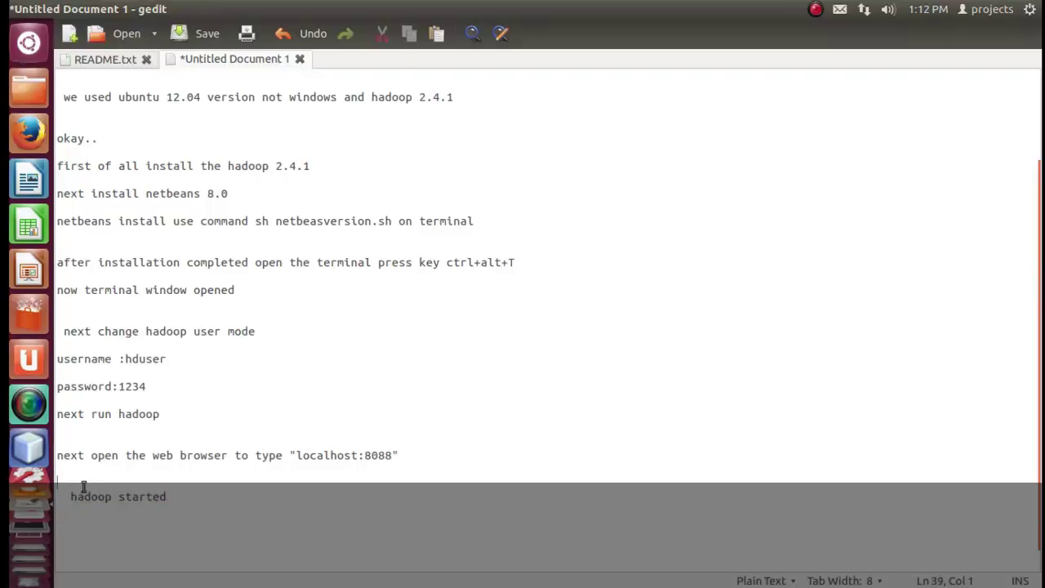
{"action": "left_click_drag", "start_coordinate": [193, 492], "coordinate": [91, 498]}
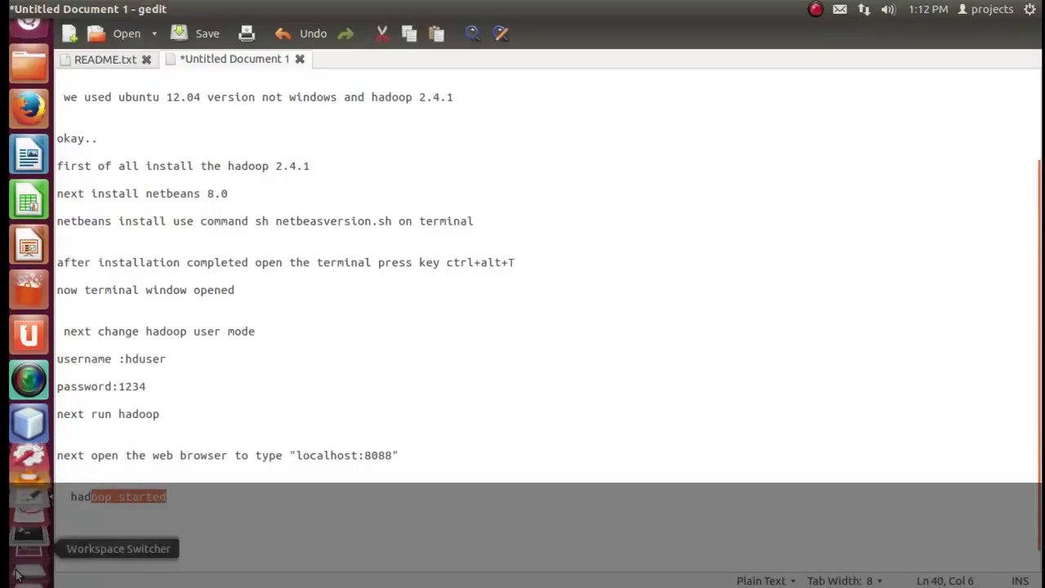
Review Steps 1–3 in the i2MapReduce PDF, then bring the sbin folder window forward.
{"action": "left_click", "coordinate": [28, 515]}
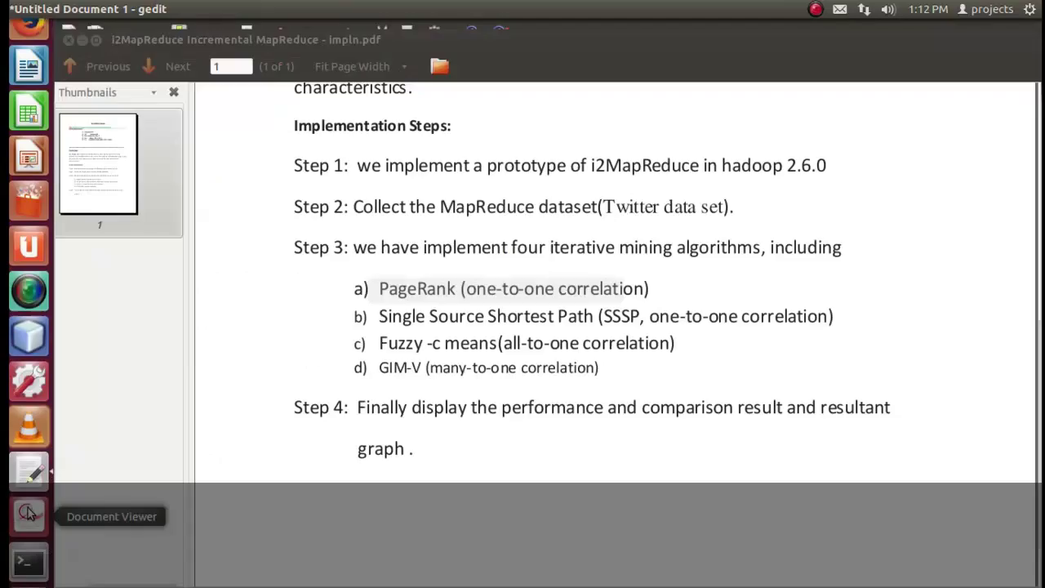
{"action": "scroll", "coordinate": [367, 369], "scroll_direction": "up", "scroll_amount": 5}
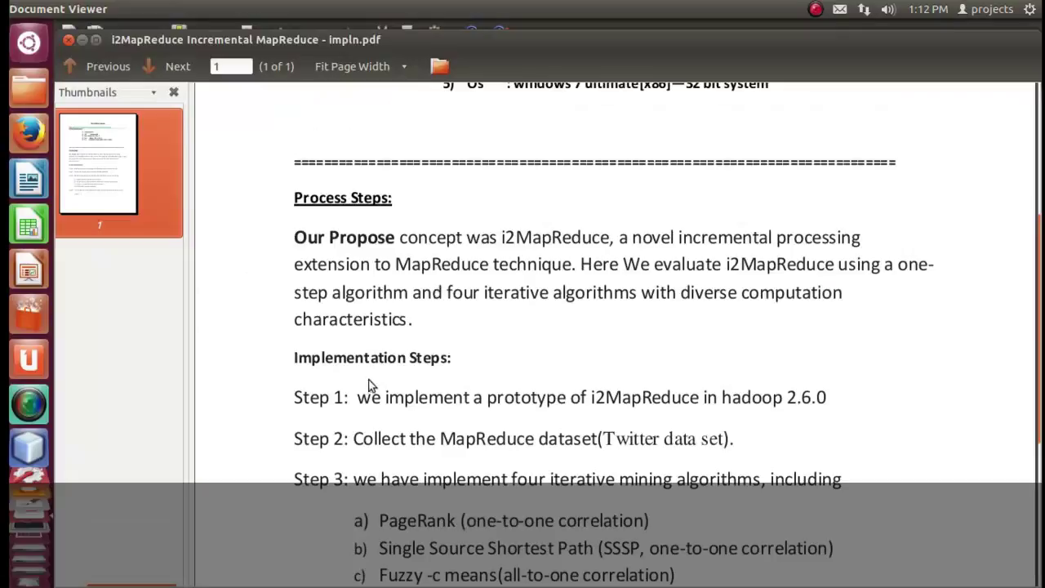
{"action": "left_click_drag", "start_coordinate": [359, 398], "coordinate": [813, 406]}
{"action": "scroll", "coordinate": [519, 454], "scroll_direction": "down", "scroll_amount": 3}
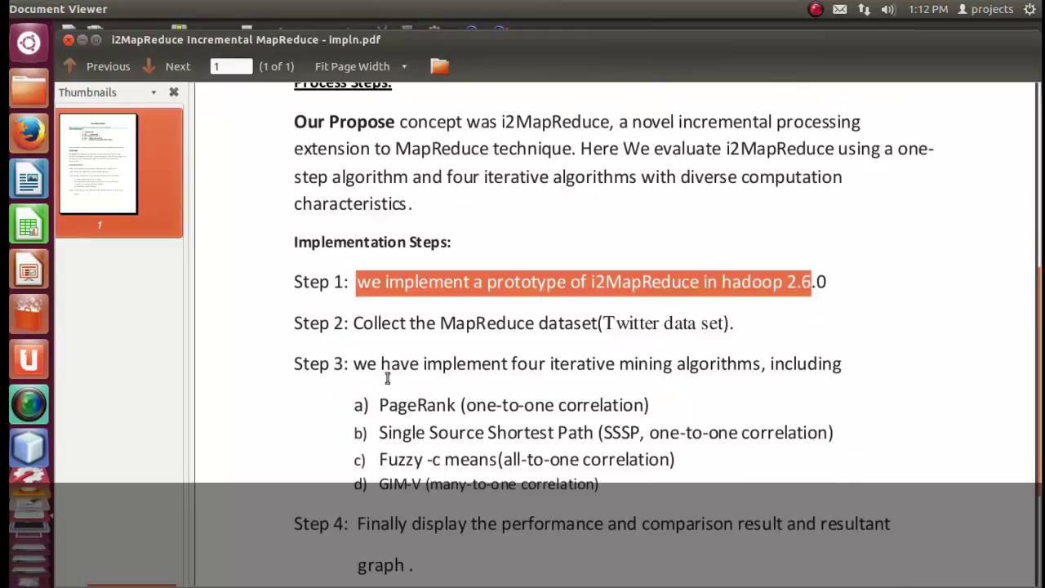
{"action": "left_click_drag", "start_coordinate": [356, 323], "coordinate": [711, 324]}
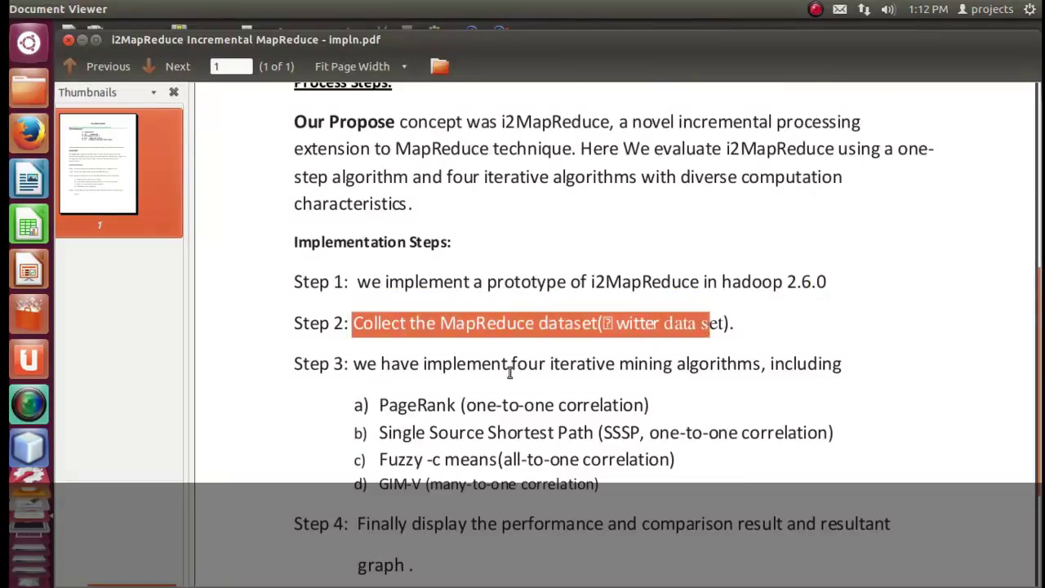
{"action": "left_click_drag", "start_coordinate": [366, 365], "coordinate": [617, 489]}
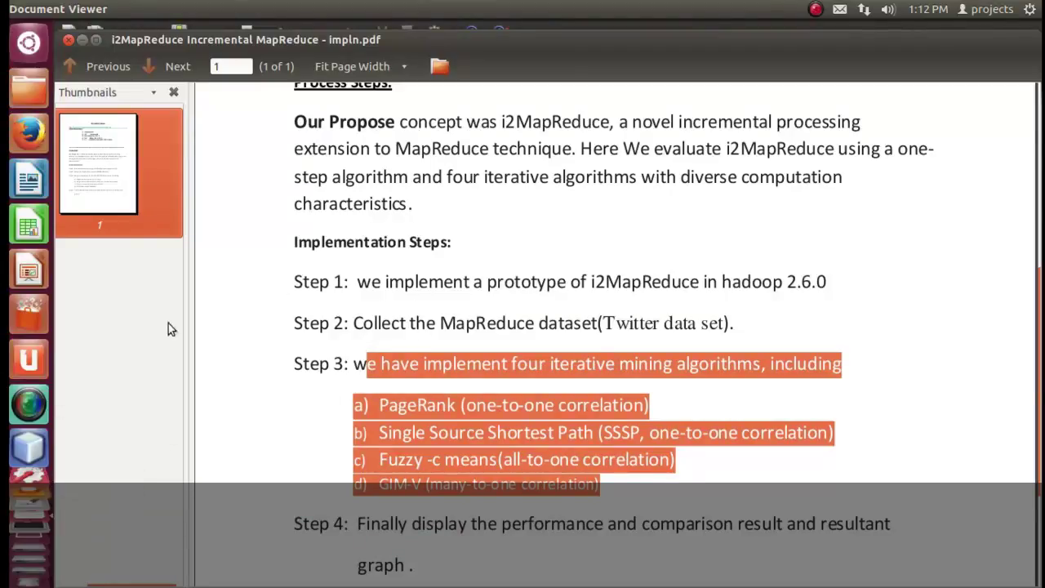
{"action": "left_click", "coordinate": [88, 218]}
{"action": "left_click", "coordinate": [29, 85]}
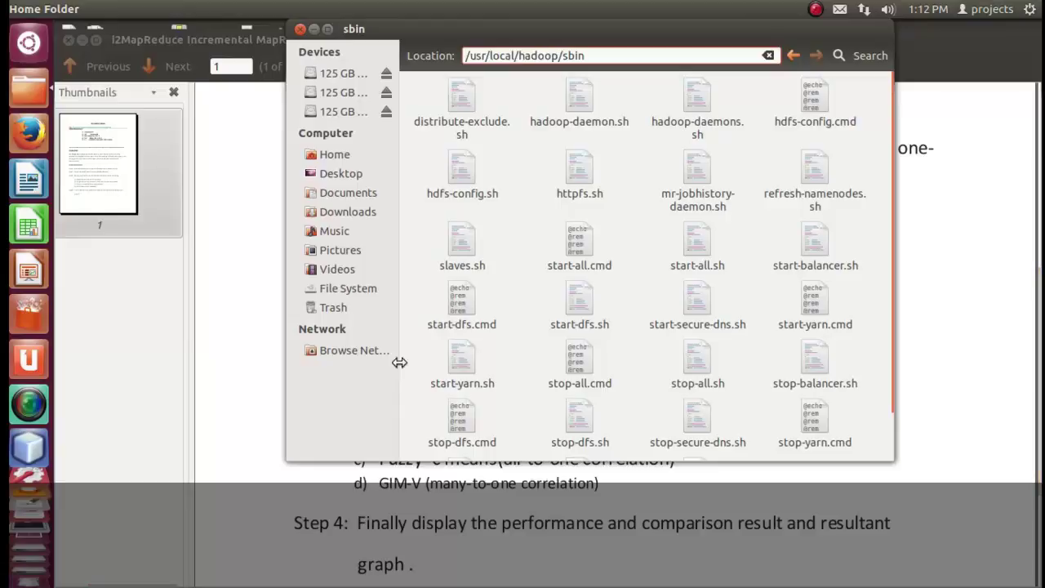
From the requirment window, go up to i2Mapreduce and open its code folder.
{"action": "left_click", "coordinate": [27, 94]}
{"action": "left_click", "coordinate": [27, 106]}
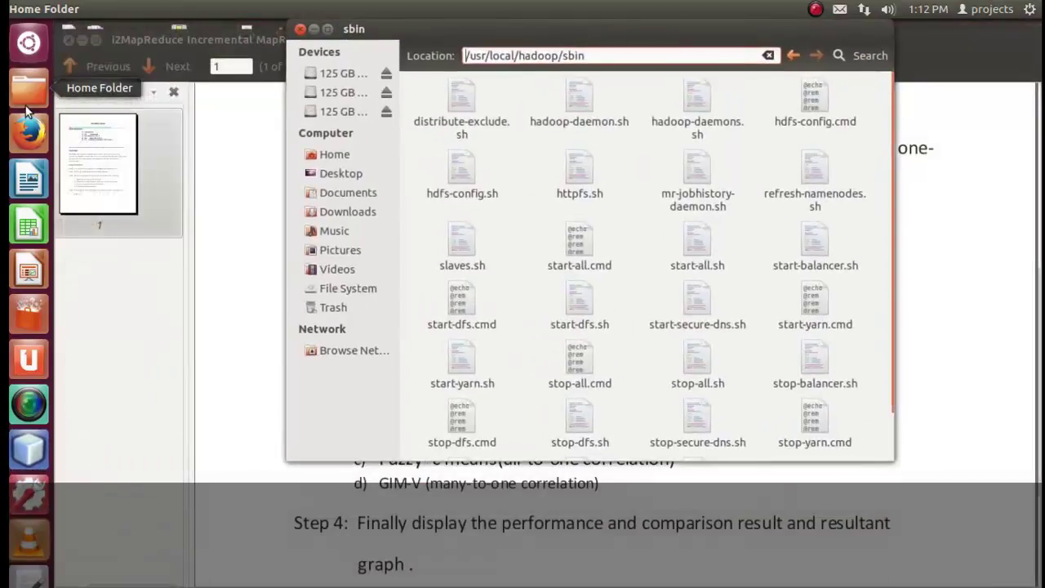
{"action": "left_click", "coordinate": [27, 108]}
{"action": "left_click", "coordinate": [302, 334]}
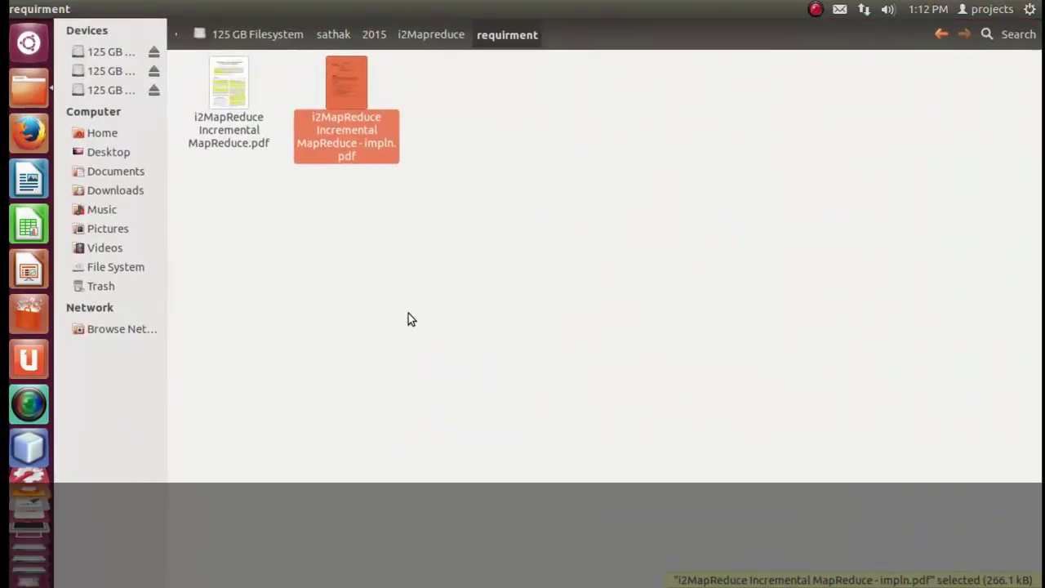
{"action": "key", "text": "BackSpace"}
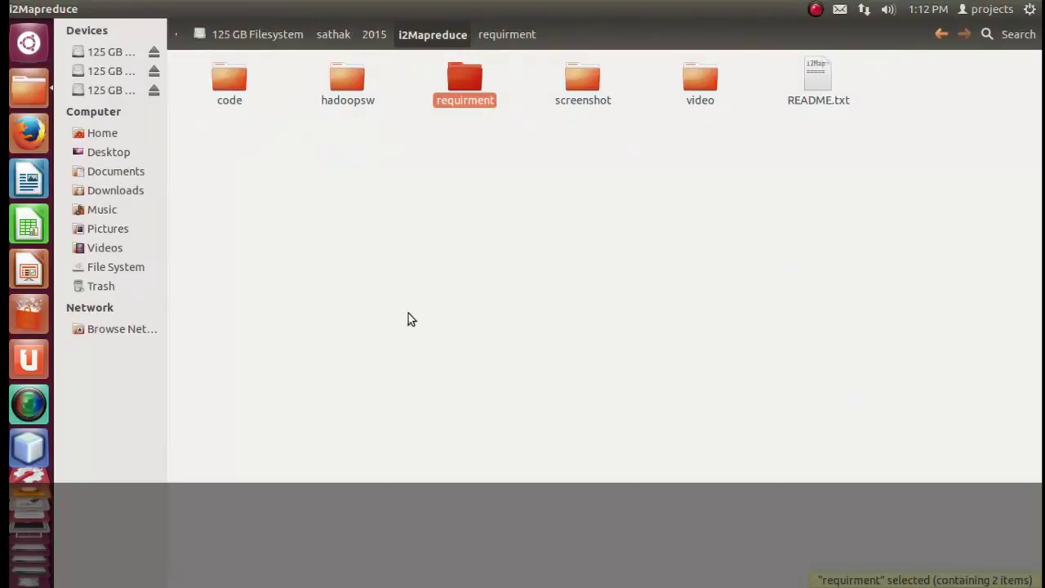
{"action": "double_click", "coordinate": [228, 89]}
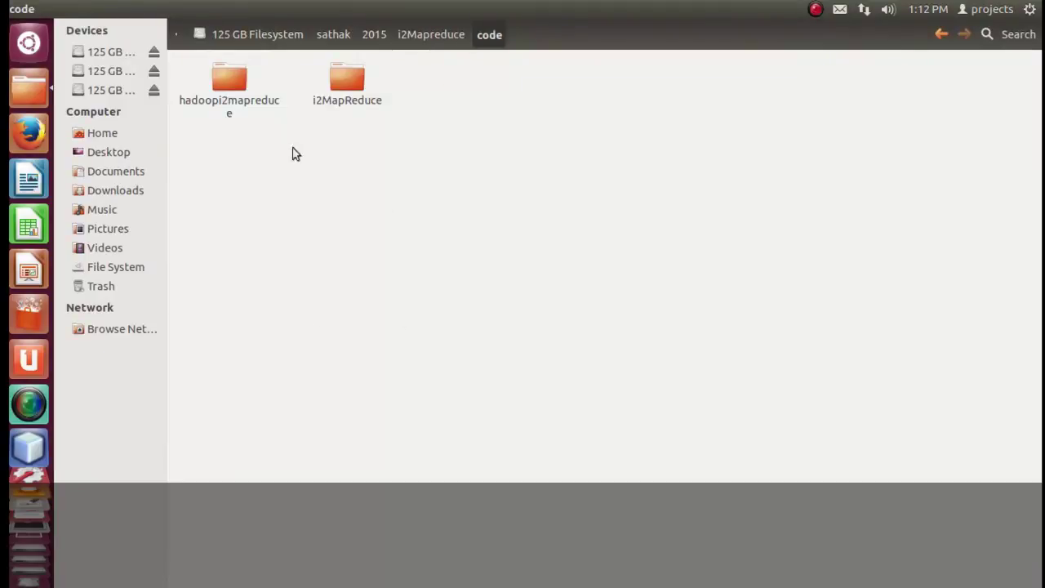
Copy the hadoopi2mapreduce folder.
{"action": "left_click", "coordinate": [232, 82]}
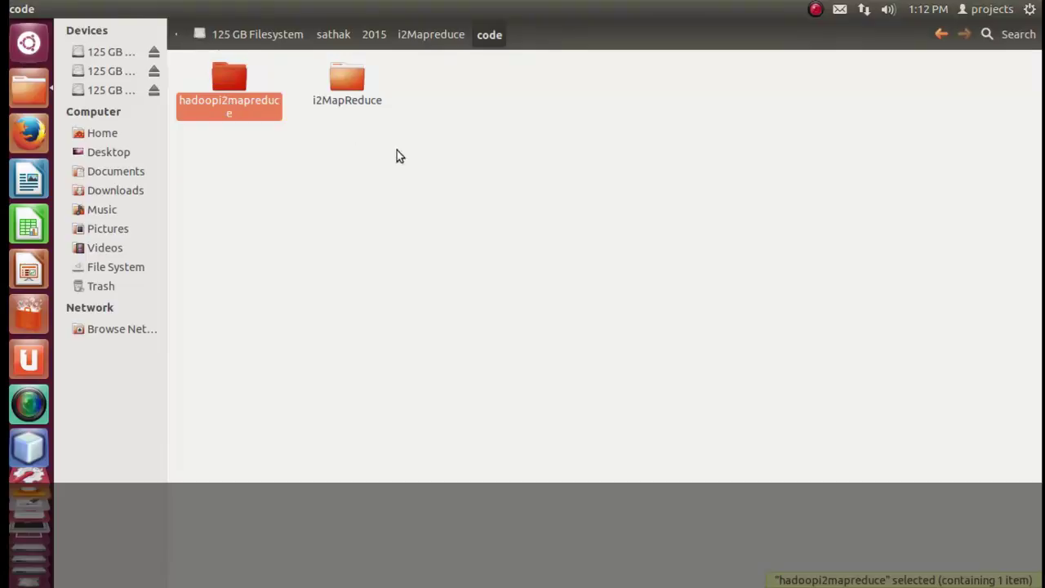
{"action": "right_click", "coordinate": [218, 92]}
{"action": "left_click", "coordinate": [201, 86]}
{"action": "right_click", "coordinate": [234, 88]}
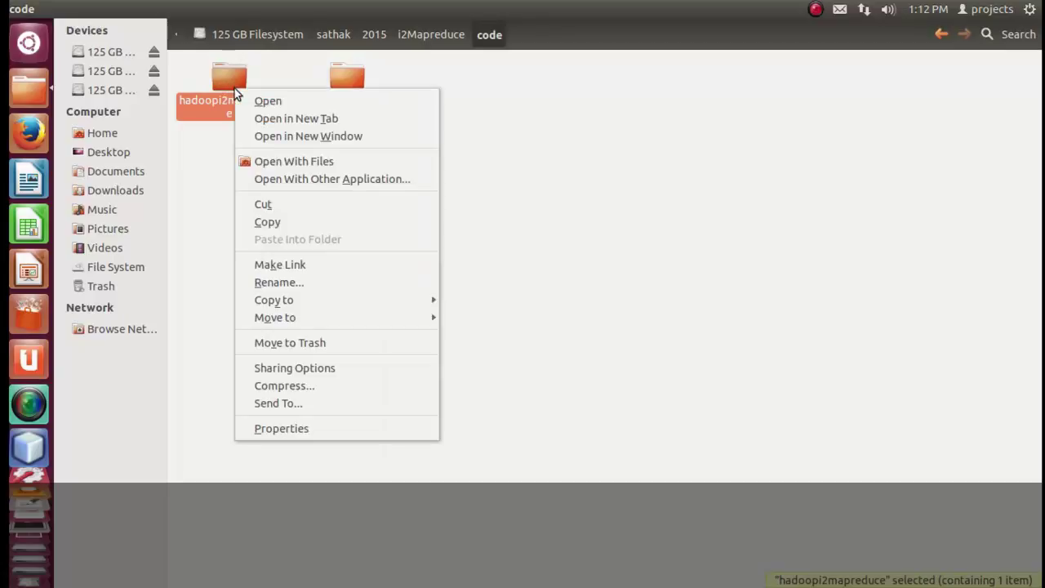
{"action": "left_click", "coordinate": [272, 227]}
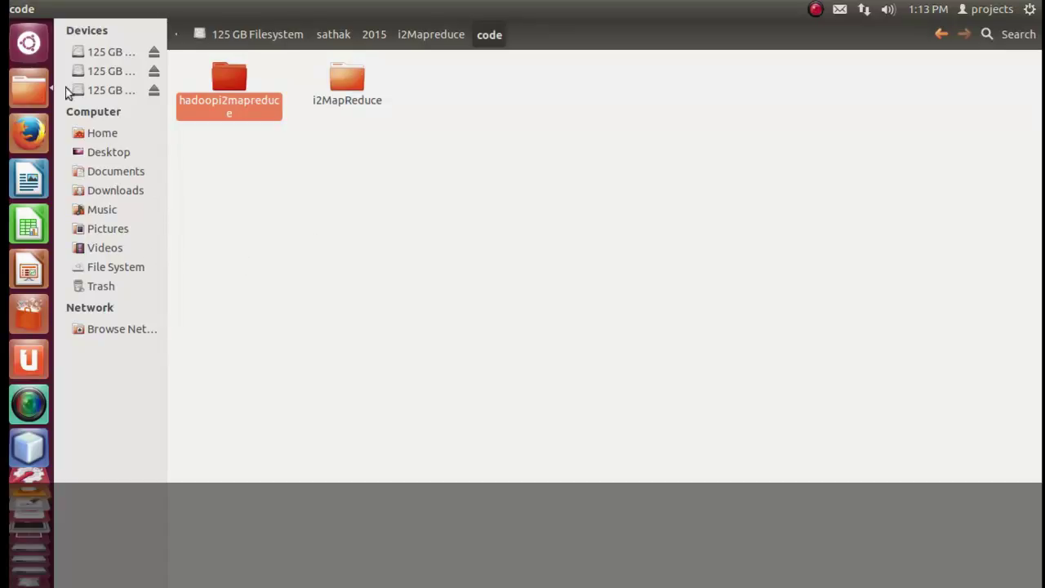
{"action": "left_click", "coordinate": [38, 86]}
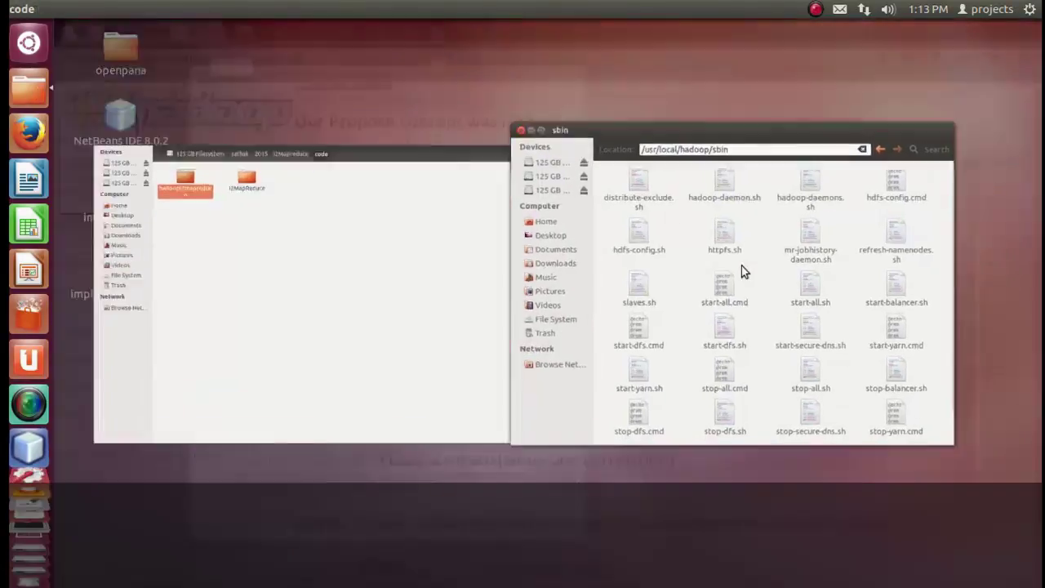
Go up from sbin to /usr/local/hadoop and paste the hadoopi2mapreduce folder there.
{"action": "left_click", "coordinate": [742, 266]}
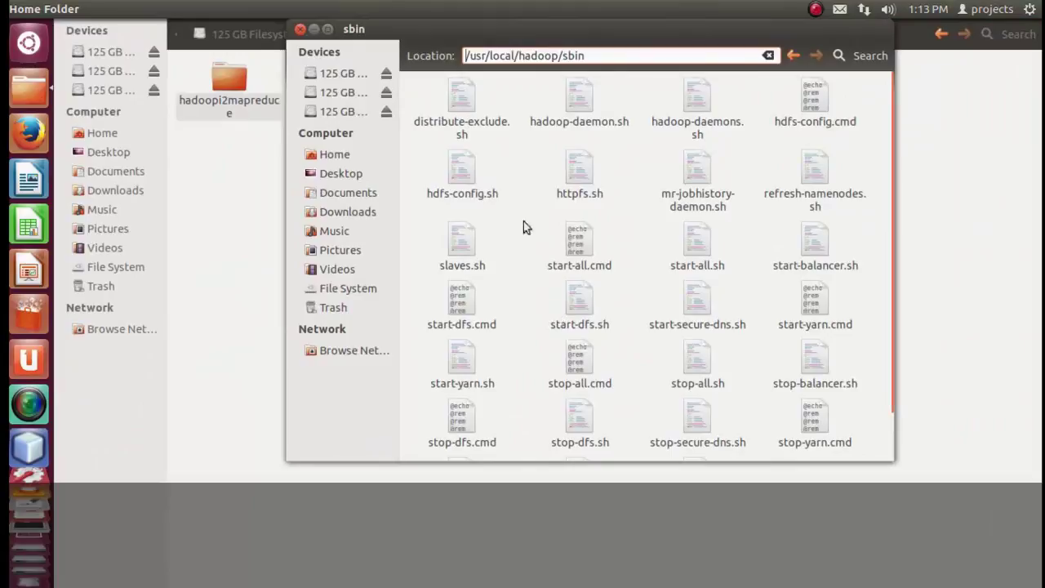
{"action": "left_click", "coordinate": [793, 55]}
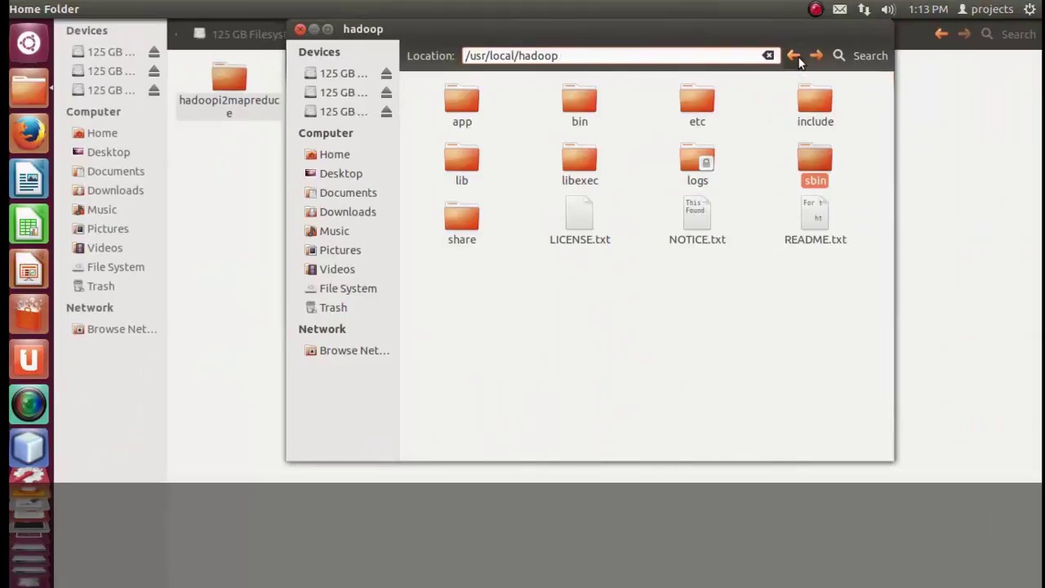
{"action": "left_click", "coordinate": [632, 390]}
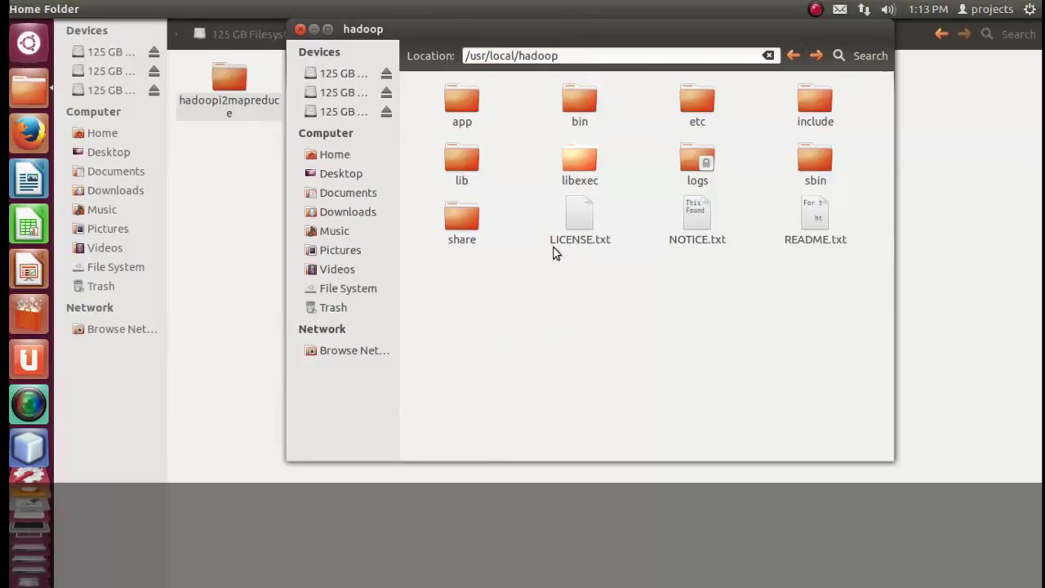
{"action": "right_click", "coordinate": [571, 337]}
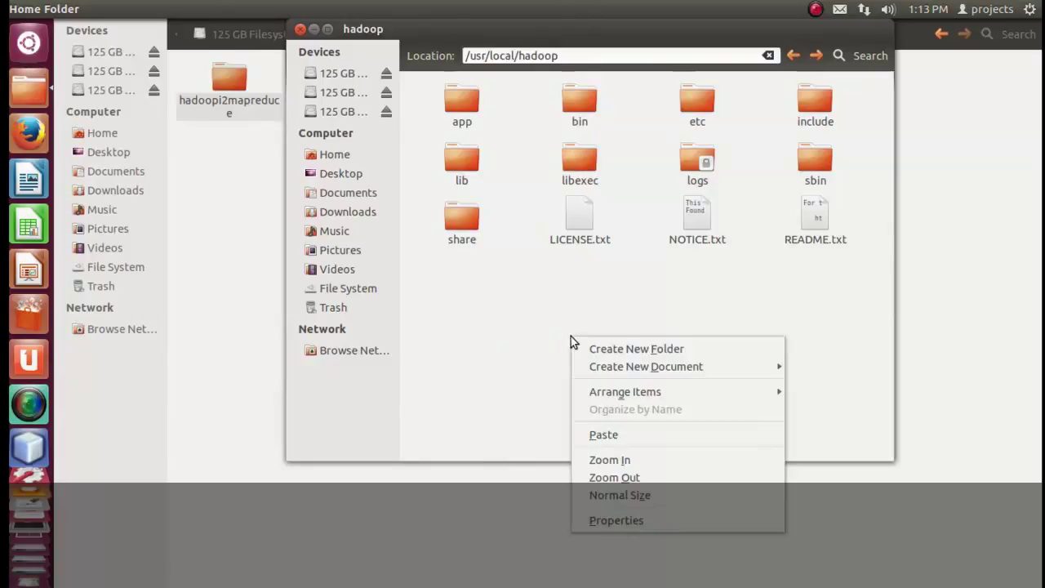
{"action": "left_click", "coordinate": [610, 439]}
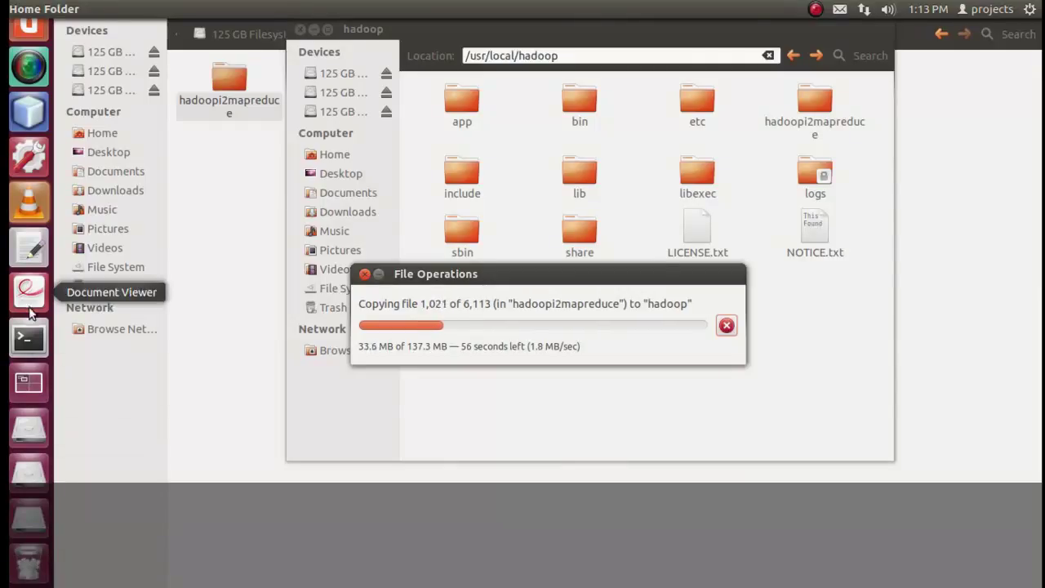
Start a new note line 'this our concept for i2mapreduce' under 'hadoop started'.
{"action": "left_click", "coordinate": [29, 247]}
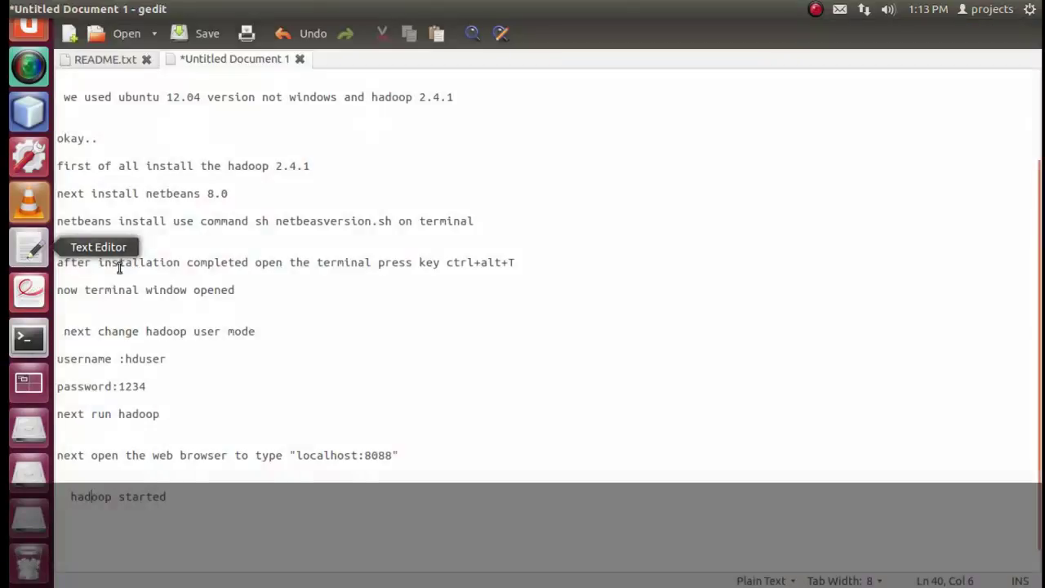
{"action": "scroll", "coordinate": [233, 514], "scroll_direction": "up", "scroll_amount": 1}
{"action": "left_click", "coordinate": [269, 525]}
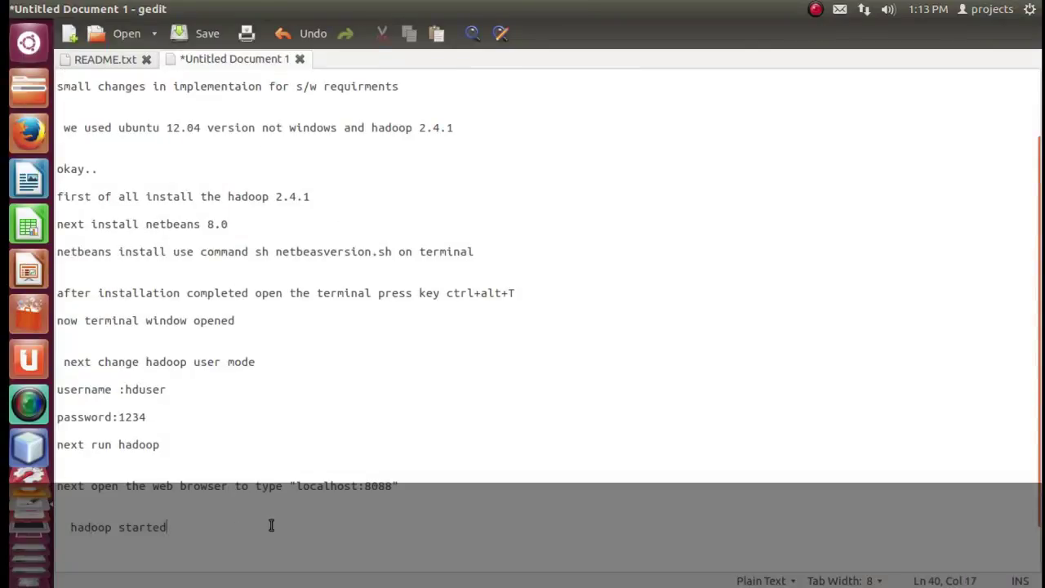
{"action": "key", "text": "Return"}
{"action": "key", "text": "Return"}
{"action": "key", "text": "Return"}
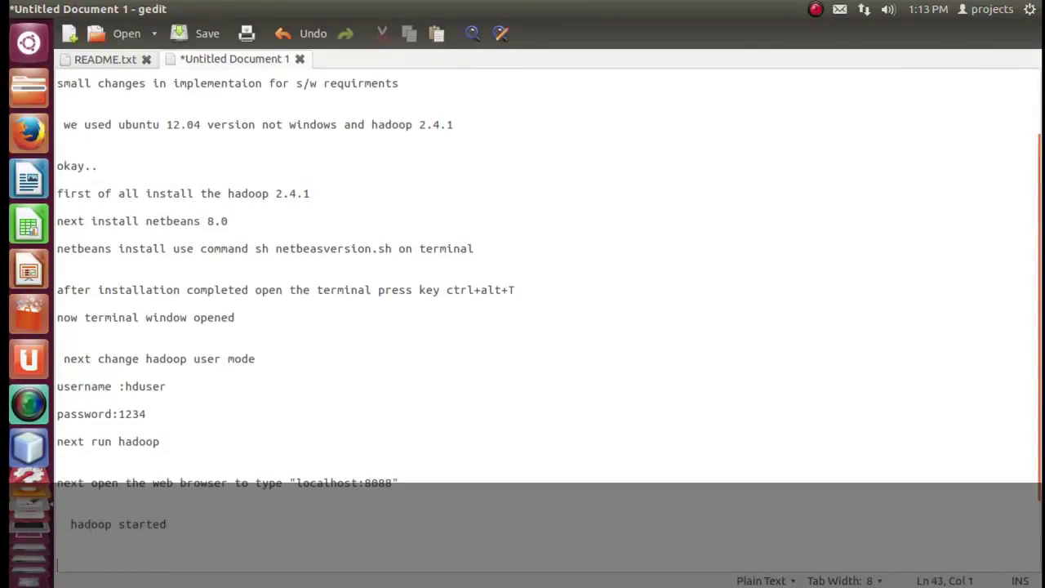
{"action": "type", "text": "this our concept "}
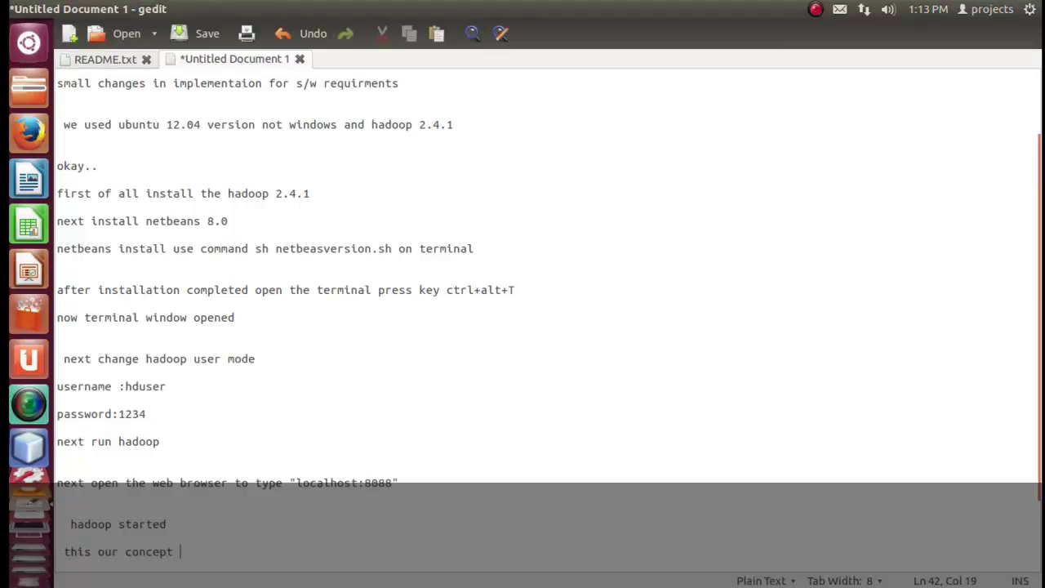
{"action": "type", "text": "fori2map reduce"}
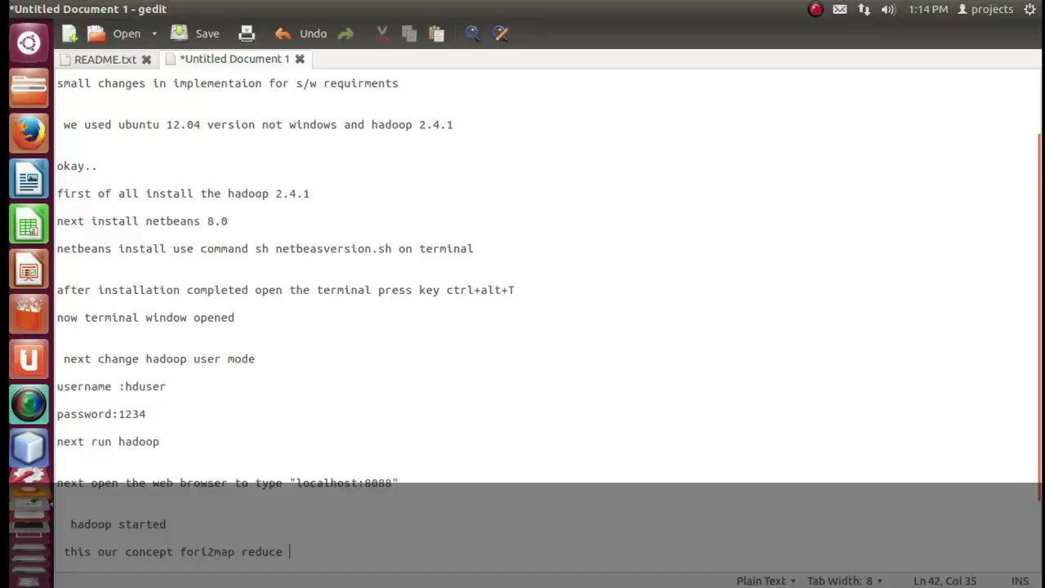
{"action": "left_click", "coordinate": [235, 551]}
{"action": "key", "text": "Right"}
{"action": "key", "text": "Right"}
{"action": "key", "text": "Right"}
{"action": "key", "text": "Delete"}
Finish the note with 'copy and paste into hadoop location' and add blank lines.
{"action": "type", "text": "copy and pste"}
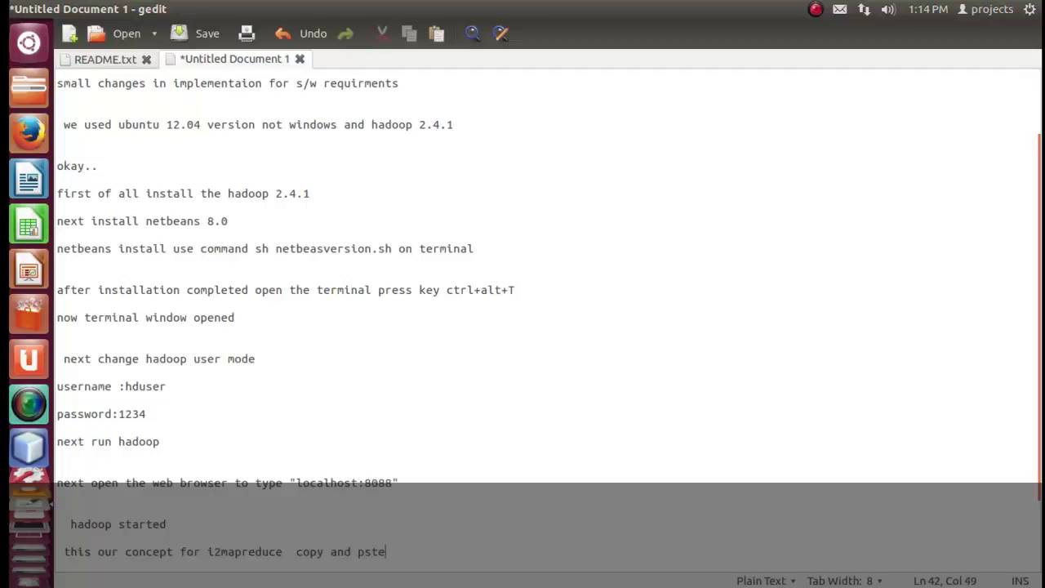
{"action": "type", "text": "asid"}
{"action": "key", "text": "BackSpace"}
{"action": "key", "text": "BackSpace"}
{"action": "key", "text": "BackSpace"}
{"action": "type", "text": "into hado"}
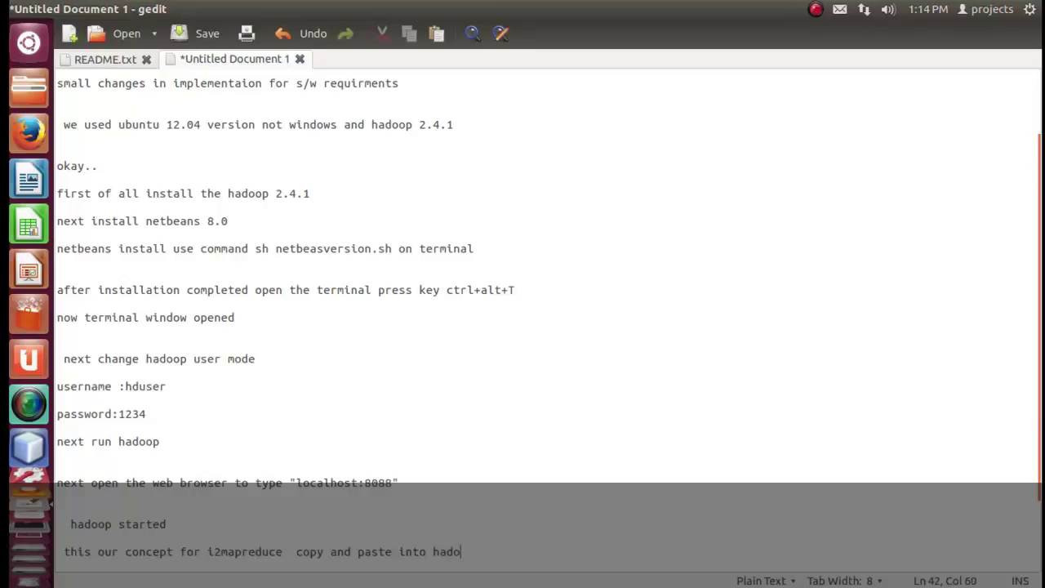
{"action": "type", "text": "op location"}
{"action": "key", "text": "Return"}
{"action": "key", "text": "Return"}
{"action": "key", "text": "Return"}
{"action": "key", "text": "Return"}
{"action": "key", "text": "Return"}
{"action": "key", "text": "Return"}
{"action": "key", "text": "Return"}
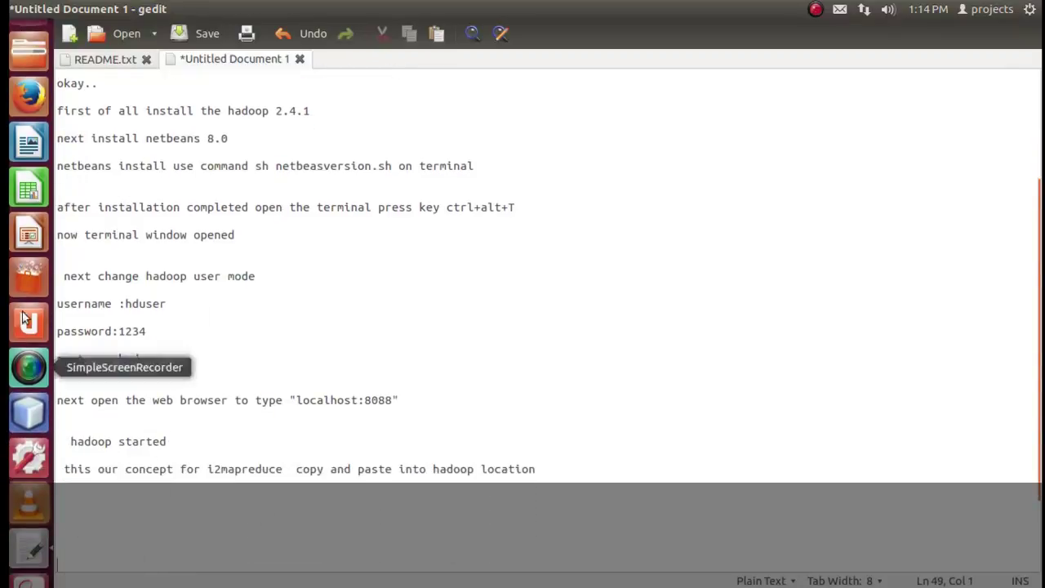
{"action": "left_click", "coordinate": [13, 43]}
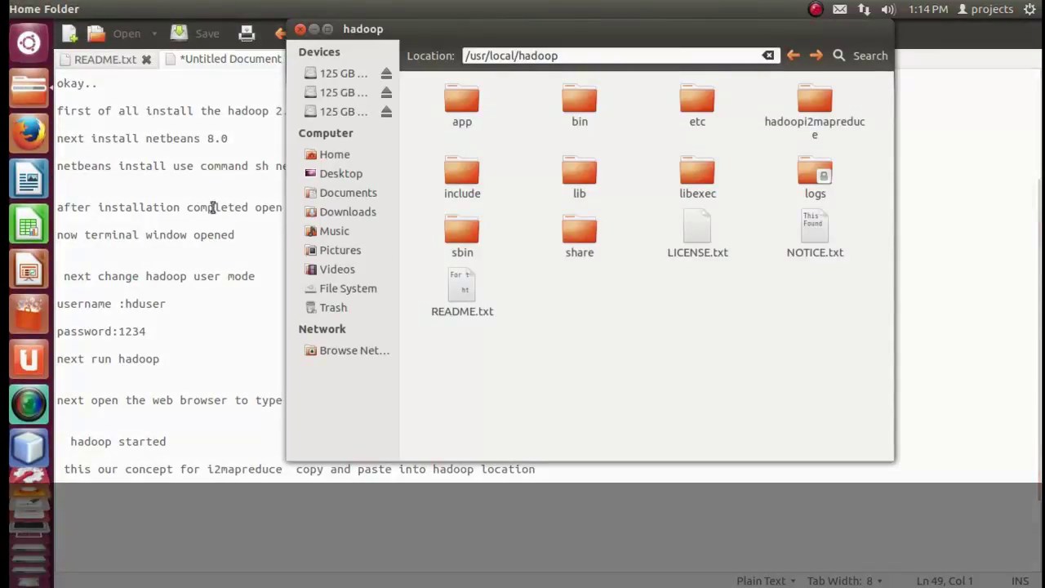
Bring the File Operations copy-progress window forward and move it to a clear spot.
{"action": "left_click", "coordinate": [27, 94]}
{"action": "left_click", "coordinate": [33, 92]}
{"action": "left_click", "coordinate": [35, 94]}
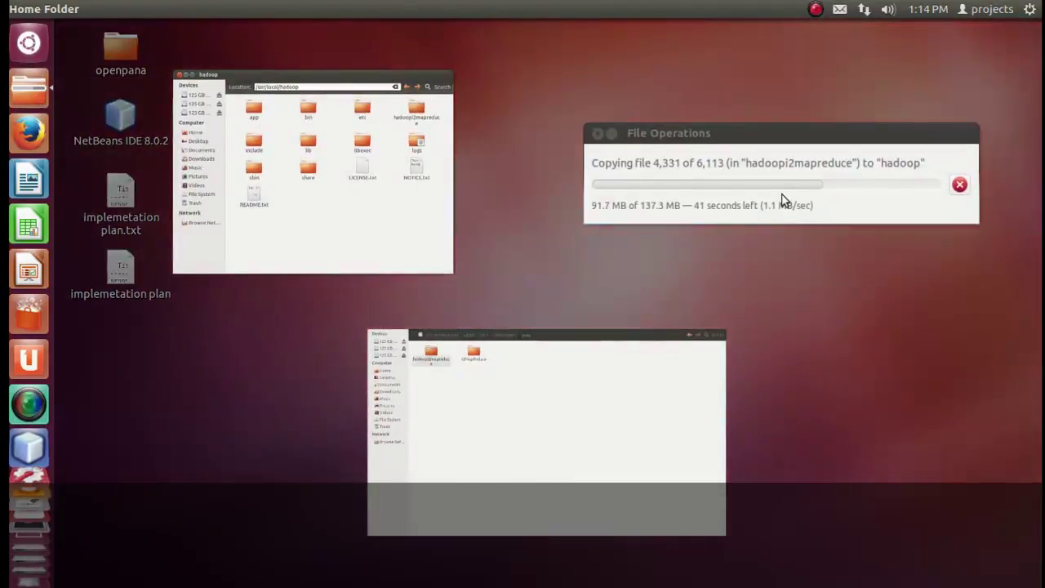
{"action": "left_click", "coordinate": [781, 204]}
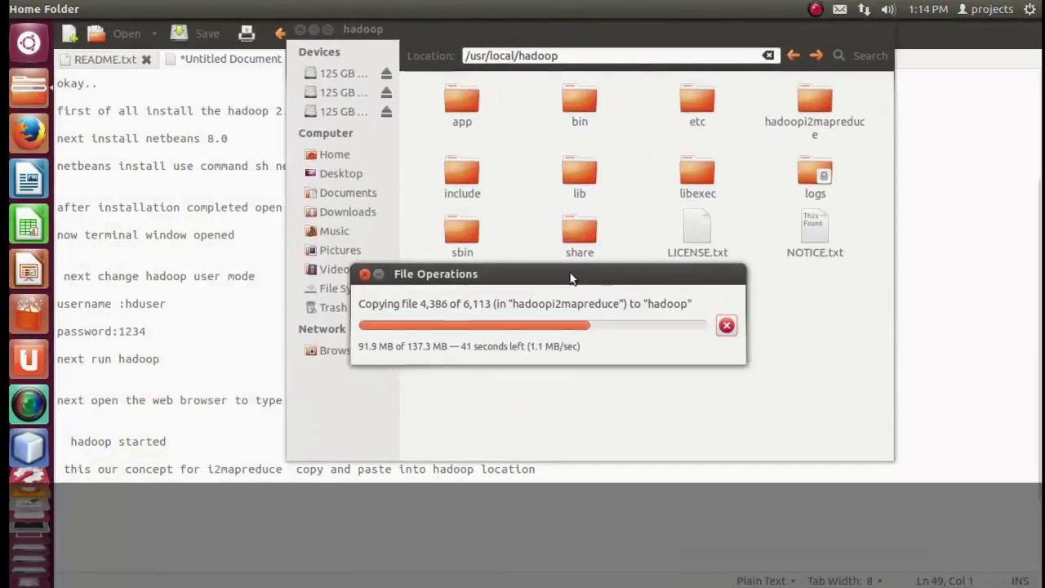
{"action": "left_click_drag", "start_coordinate": [572, 278], "coordinate": [656, 356]}
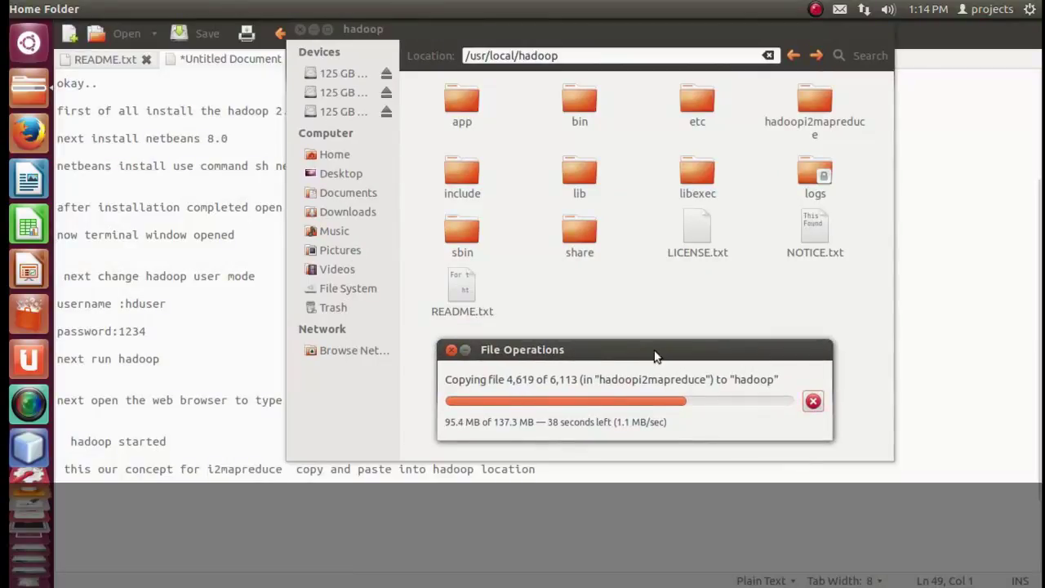
{"action": "left_click_drag", "start_coordinate": [656, 356], "coordinate": [653, 333]}
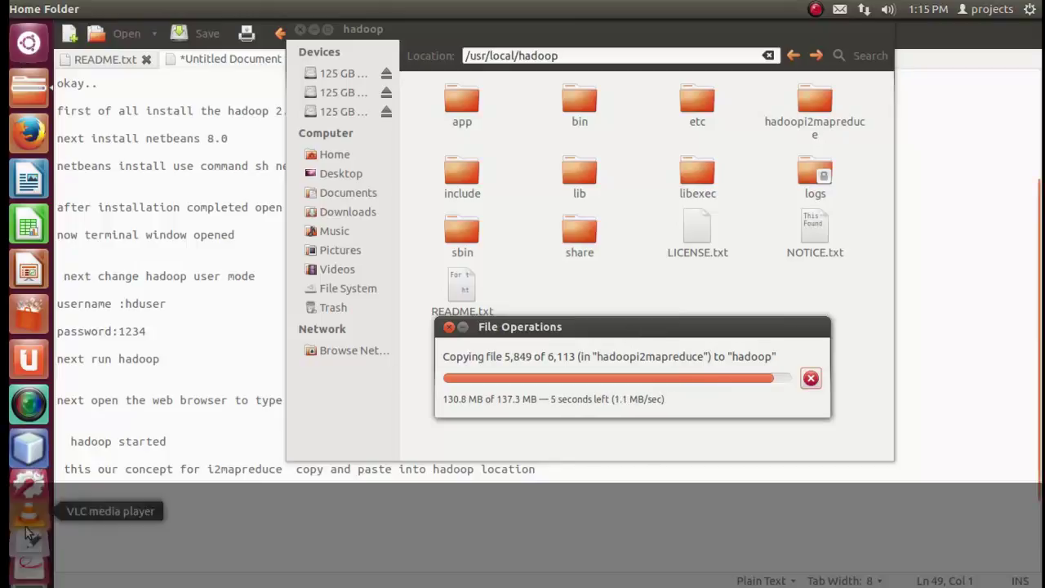
Add the line 'next open the another terminal window' below the location note.
{"action": "left_click", "coordinate": [209, 526]}
{"action": "left_click", "coordinate": [574, 464]}
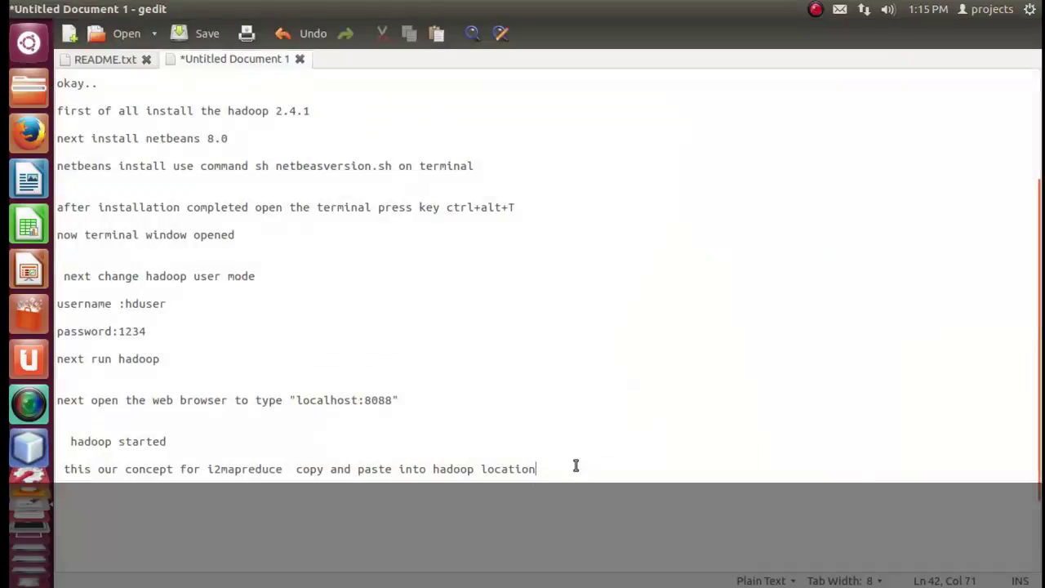
{"action": "key", "text": "Return"}
{"action": "key", "text": "Return"}
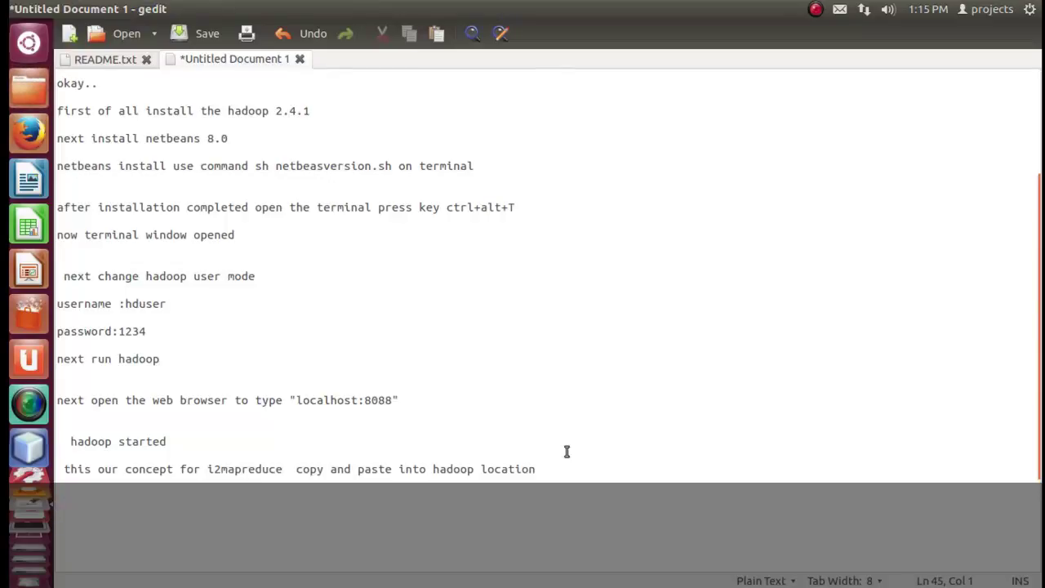
{"action": "type", "text": "next opened"}
{"action": "key", "text": "BackSpace"}
{"action": "key", "text": "BackSpace"}
{"action": "type", "text": "the "}
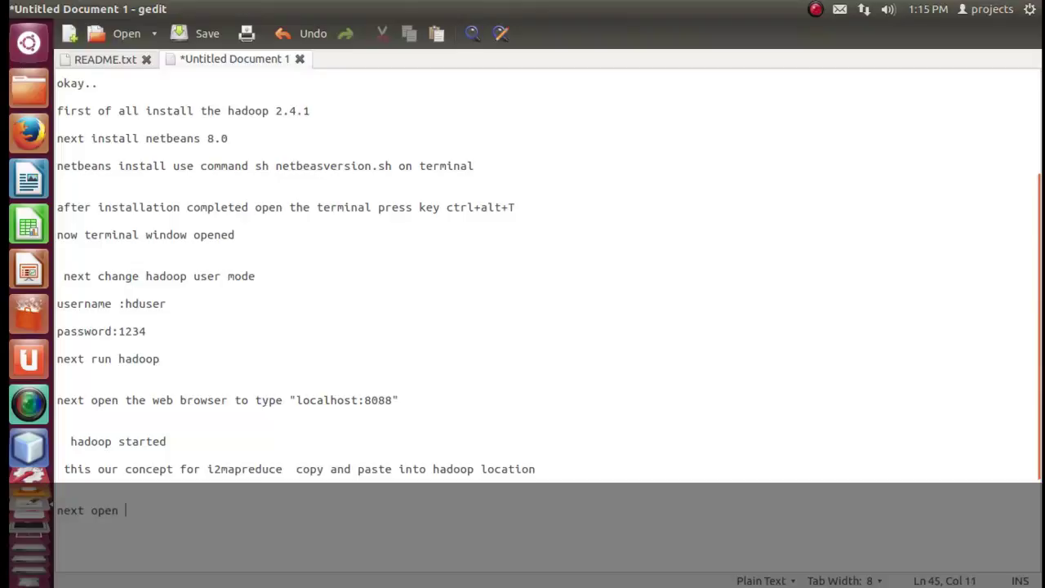
{"action": "type", "text": "another "}
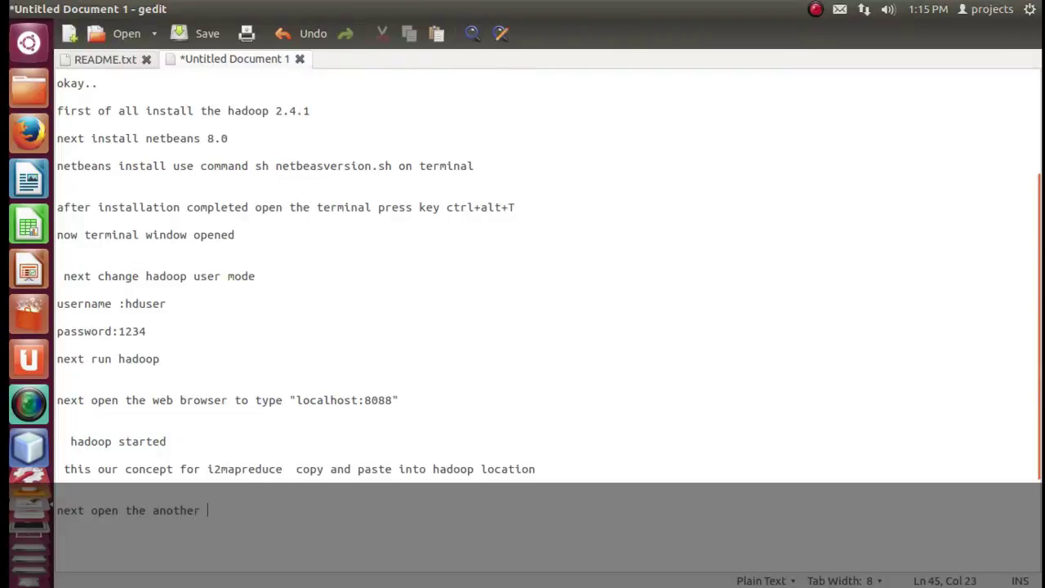
{"action": "type", "text": "terminal windpow"}
{"action": "key", "text": "Left"}
{"action": "key", "text": "Left"}
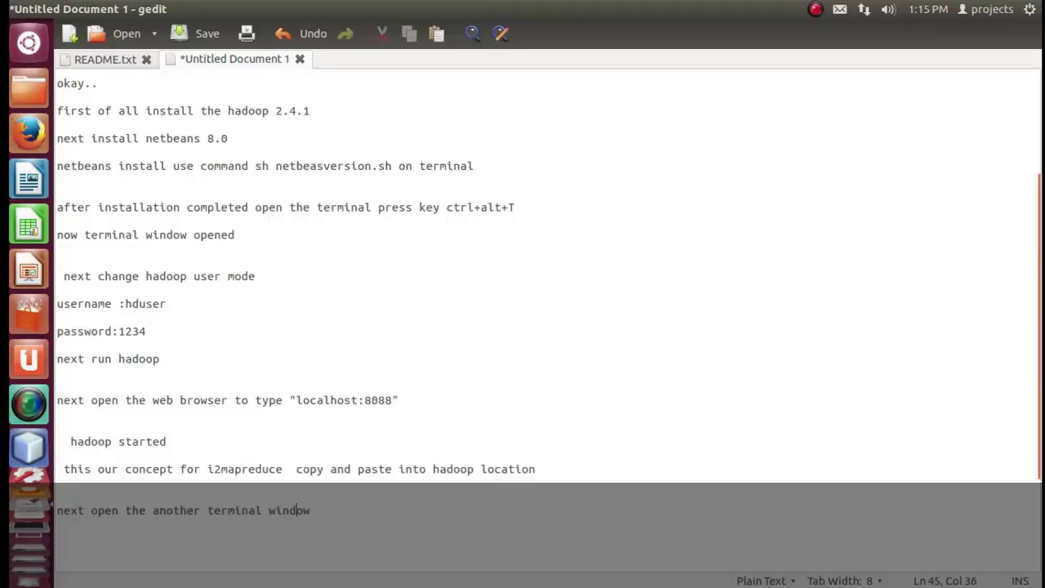
{"action": "key", "text": "Delete"}
Open a new terminal with Ctrl+Alt+T, move it aside, and return to gedit.
{"action": "key", "text": "ctrl+alt+t"}
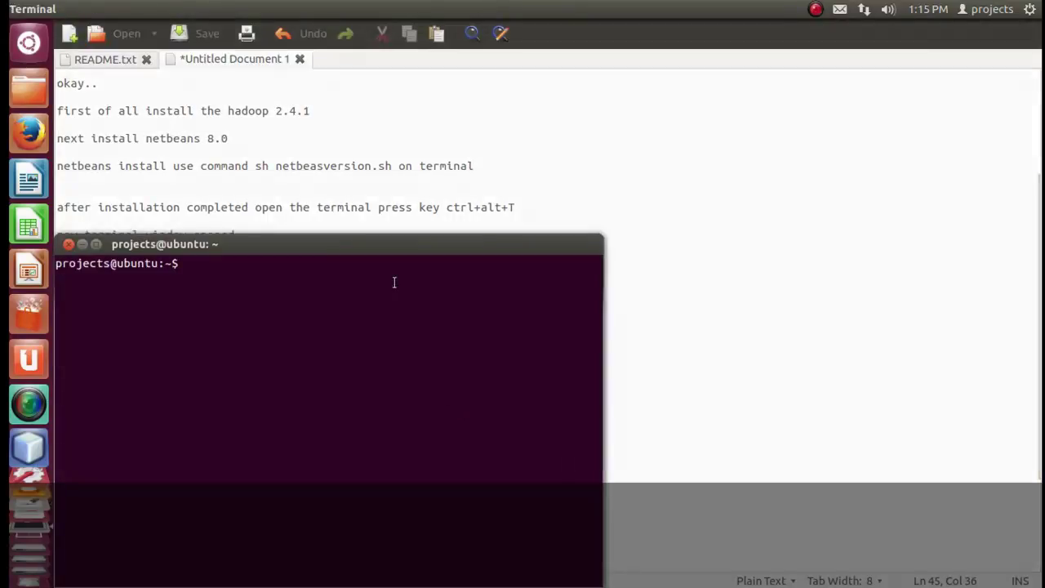
{"action": "left_click_drag", "start_coordinate": [331, 241], "coordinate": [527, 135]}
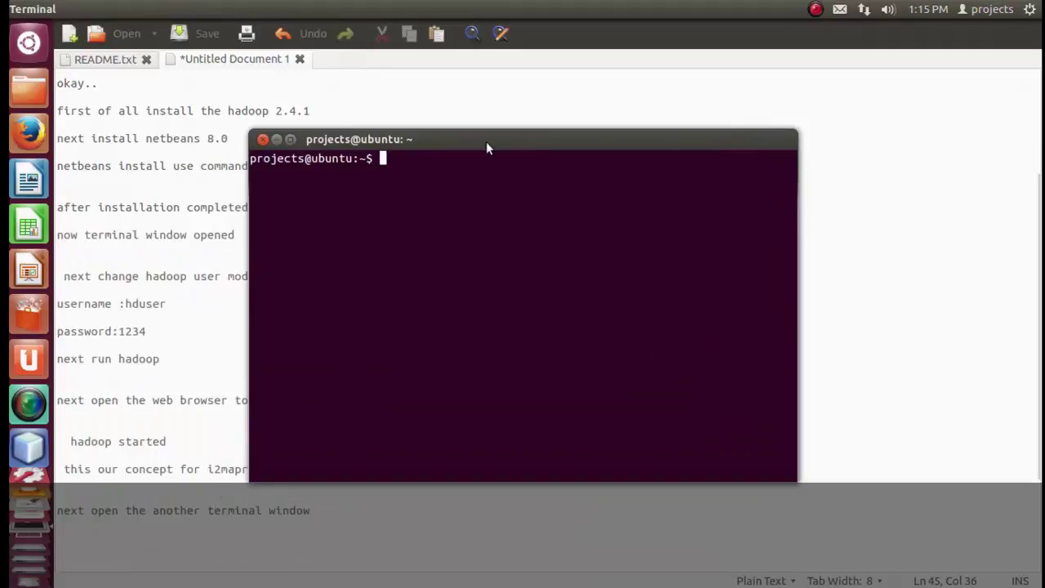
{"action": "left_click", "coordinate": [367, 513]}
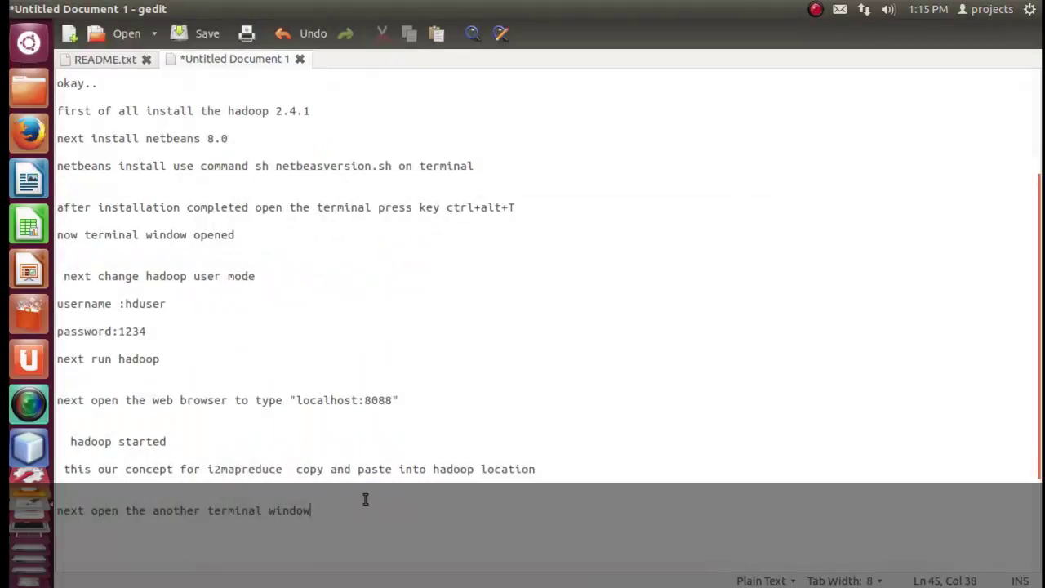
Type 'check your ipaddress use command ifconfig' on a new line and select ifconfig.
{"action": "key", "text": "Return"}
{"action": "key", "text": "Return"}
{"action": "key", "text": "Return"}
{"action": "key", "text": "Return"}
{"action": "key", "text": "Return"}
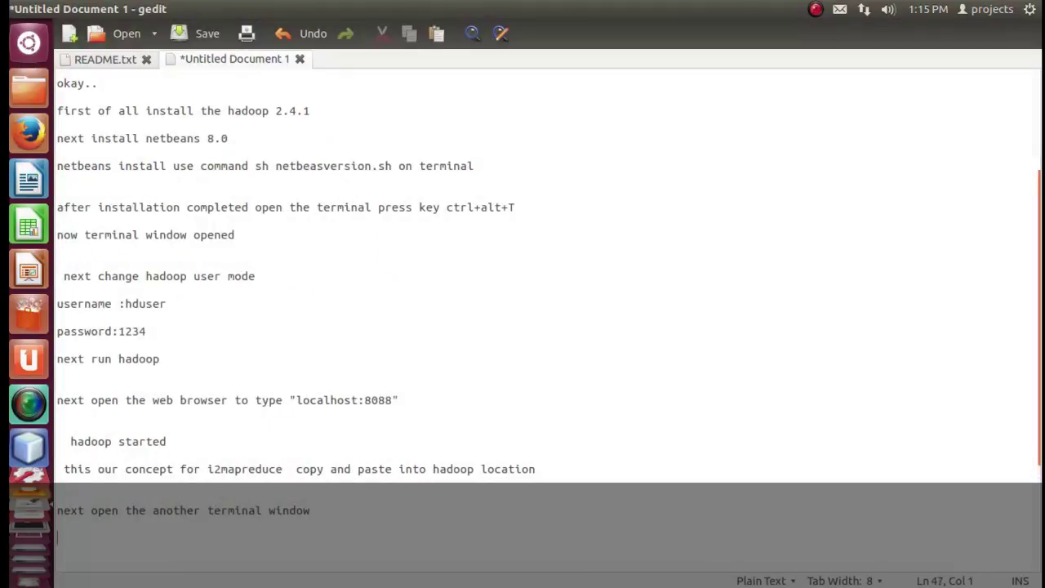
{"action": "key", "text": "Up"}
{"action": "key", "text": "Up"}
{"action": "key", "text": "Up"}
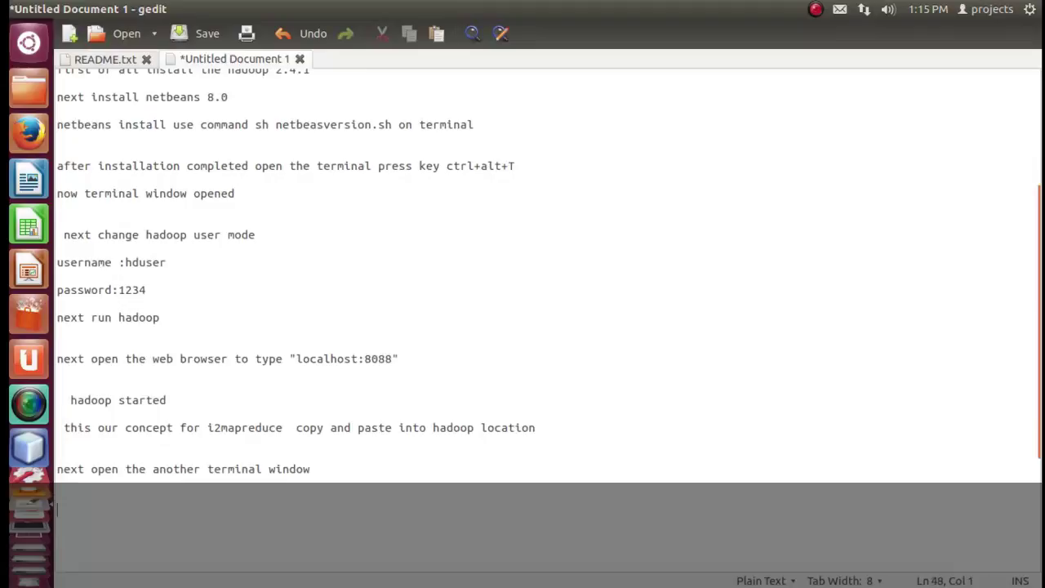
{"action": "type", "text": "check your oi"}
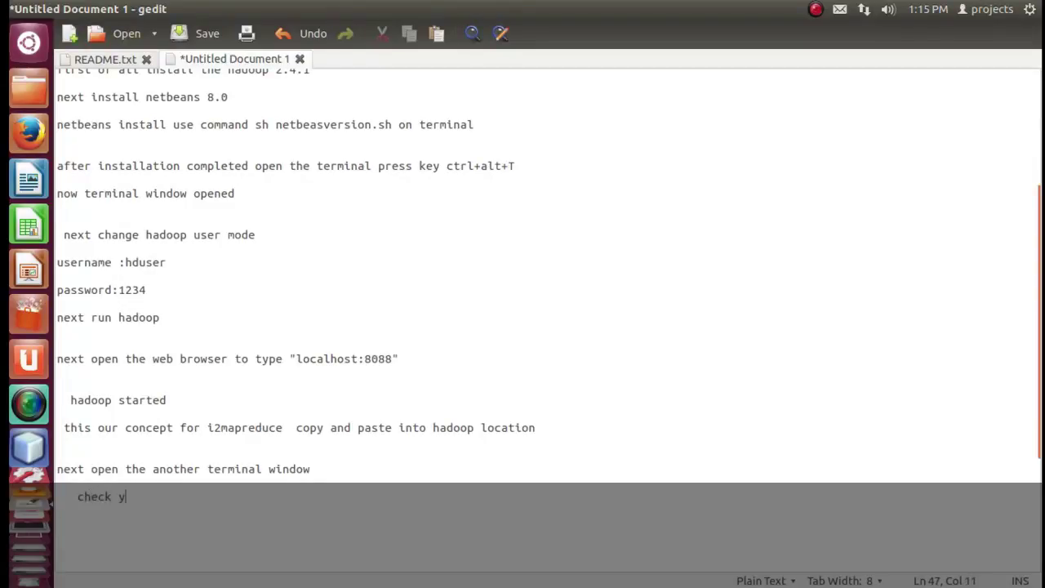
{"action": "key", "text": "BackSpace"}
{"action": "key", "text": "BackSpace"}
{"action": "type", "text": "ipa"}
{"action": "type", "text": "dress"}
{"action": "left_click_drag", "start_coordinate": [229, 492], "coordinate": [56, 519]}
{"action": "left_click", "coordinate": [180, 495]}
{"action": "type", "text": "d"}
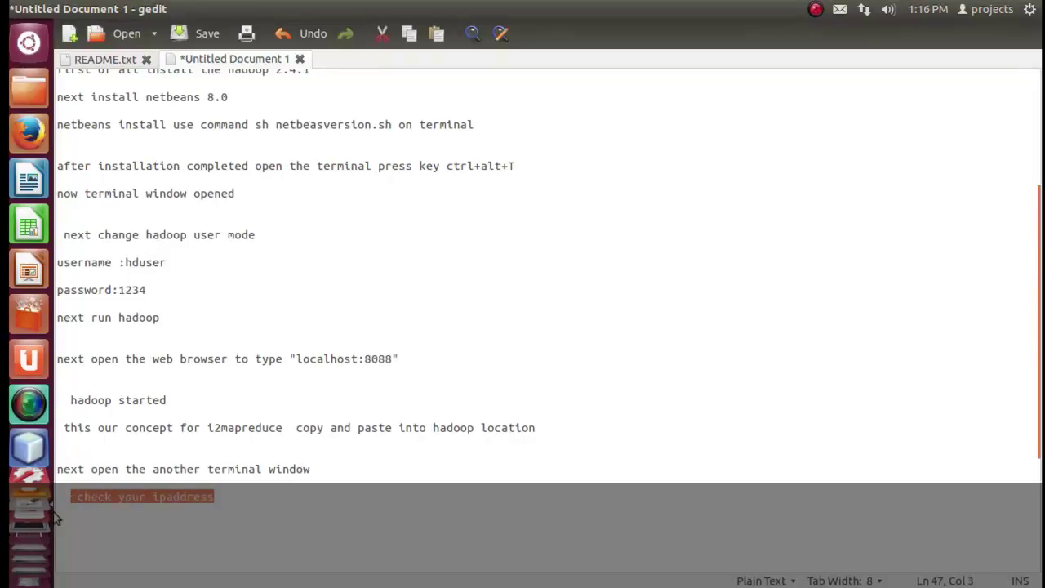
{"action": "left_click", "coordinate": [265, 496]}
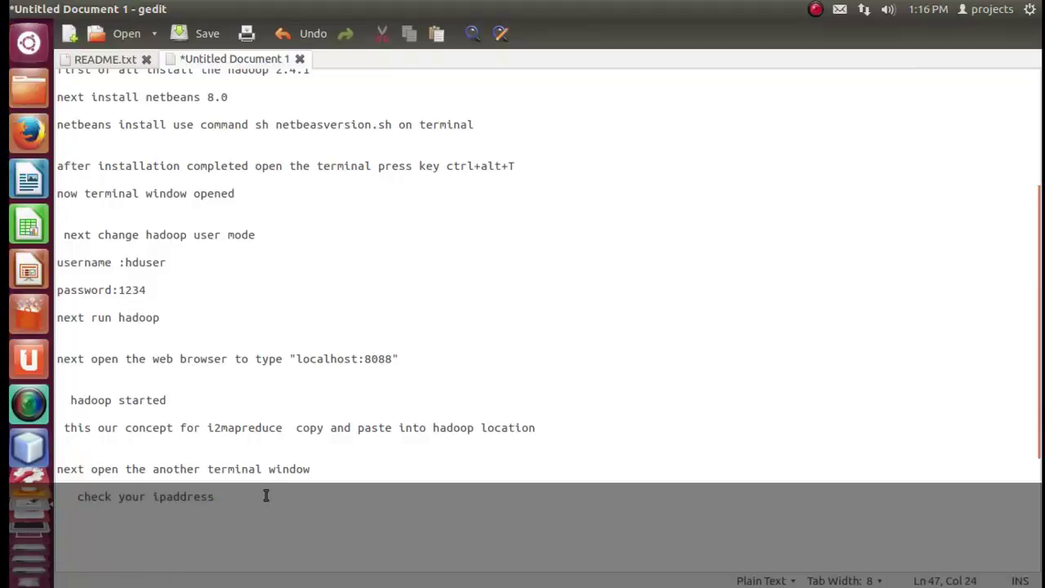
{"action": "type", "text": "use command ifconfig"}
{"action": "left_click_drag", "start_coordinate": [301, 499], "coordinate": [369, 493]}
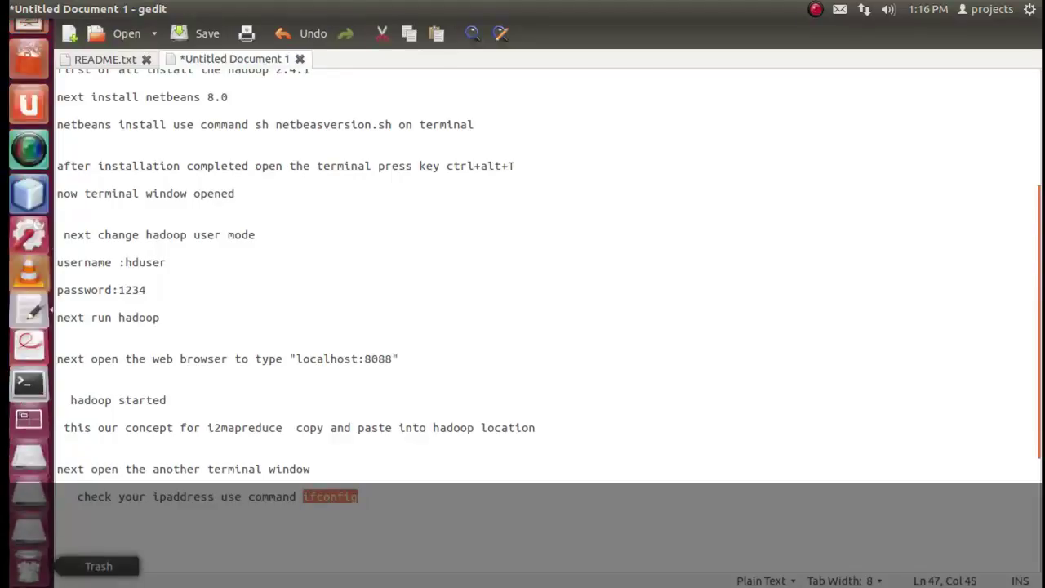
Run ifconfig in a new Terminal, mark the eth0 address 192.168.1.5, and return to gedit.
{"action": "left_click", "coordinate": [27, 343]}
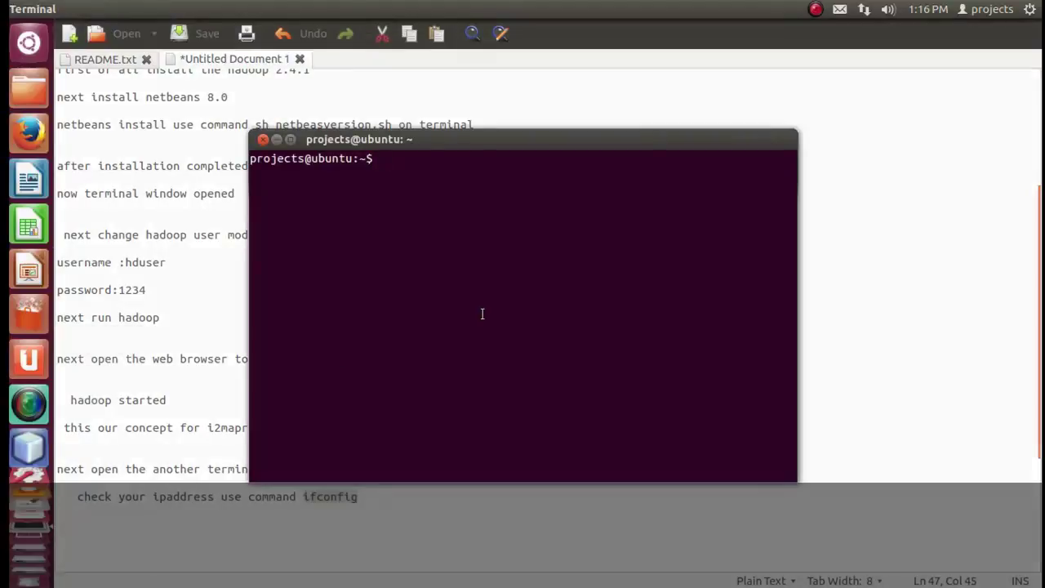
{"action": "type", "text": "if"}
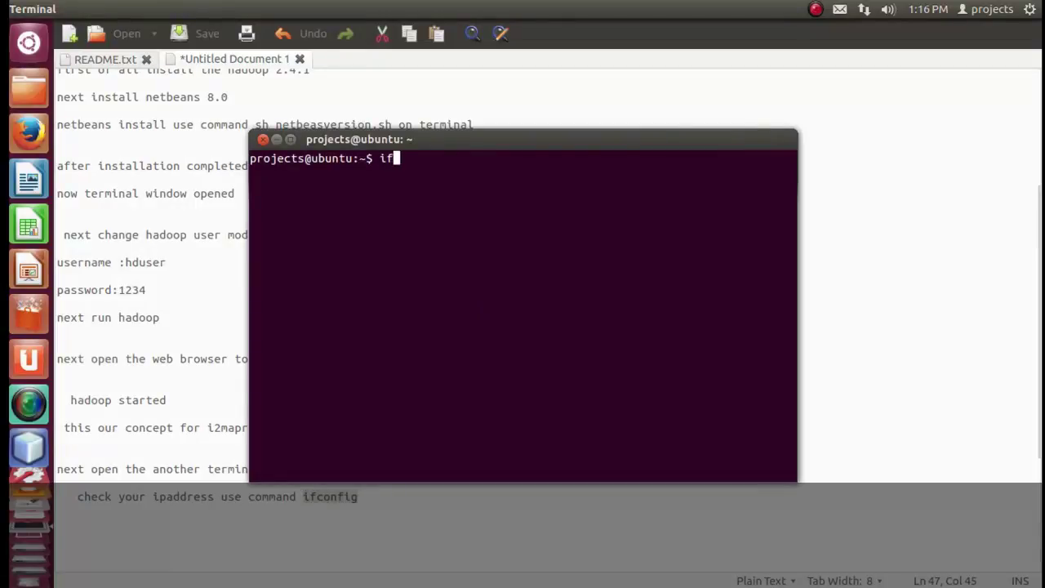
{"action": "type", "text": "config"}
{"action": "key", "text": "Return"}
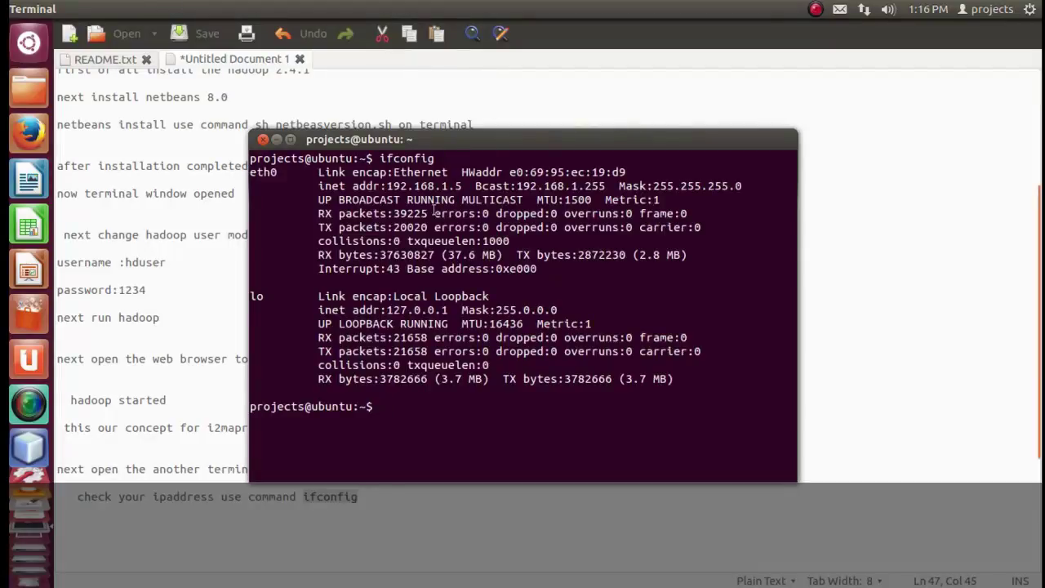
{"action": "left_click_drag", "start_coordinate": [467, 186], "coordinate": [389, 184]}
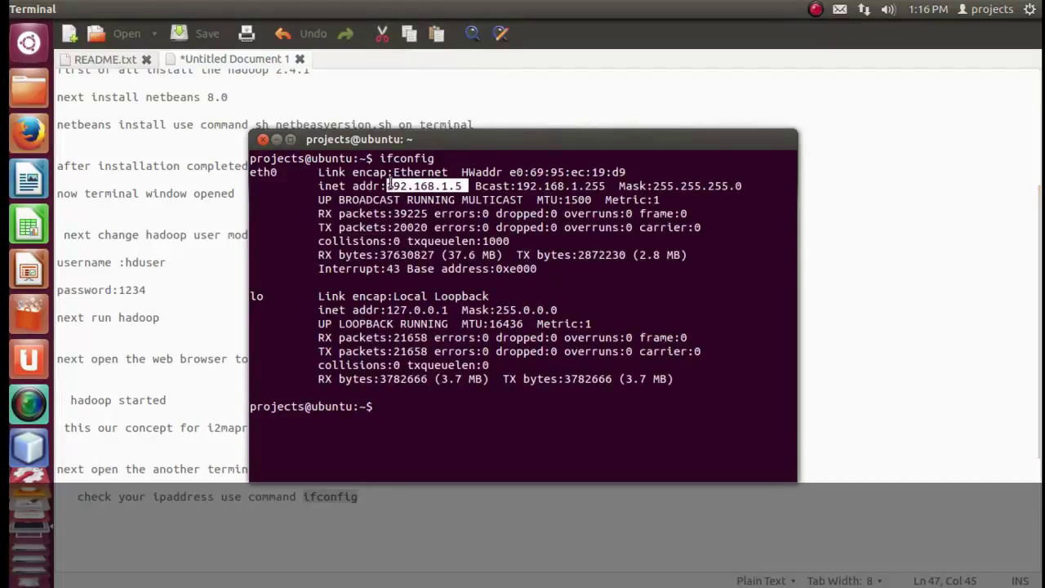
{"action": "left_click", "coordinate": [947, 280]}
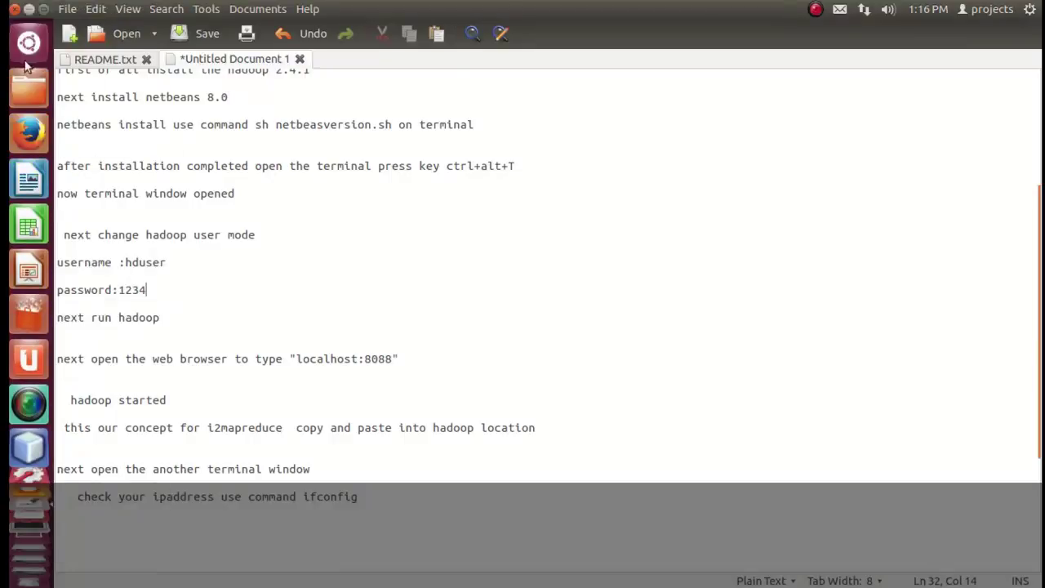
Browse from /usr/local/hadoop into hadoopi2mapreduce, hadoop-imapreduce-0.1 and its bin folder, maximizing Files.
{"action": "left_click", "coordinate": [28, 87]}
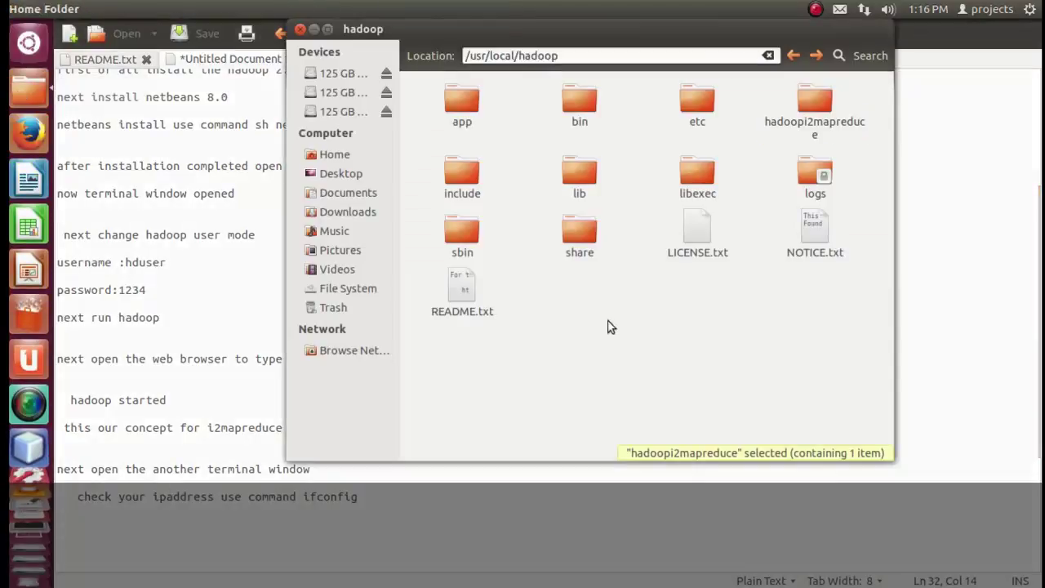
{"action": "double_click", "coordinate": [814, 103]}
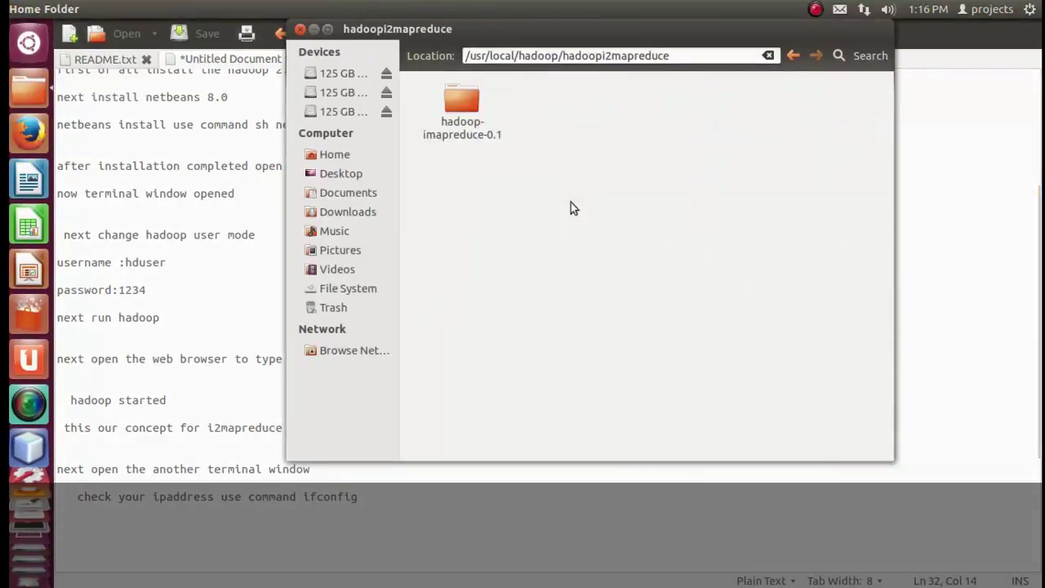
{"action": "left_click", "coordinate": [457, 106]}
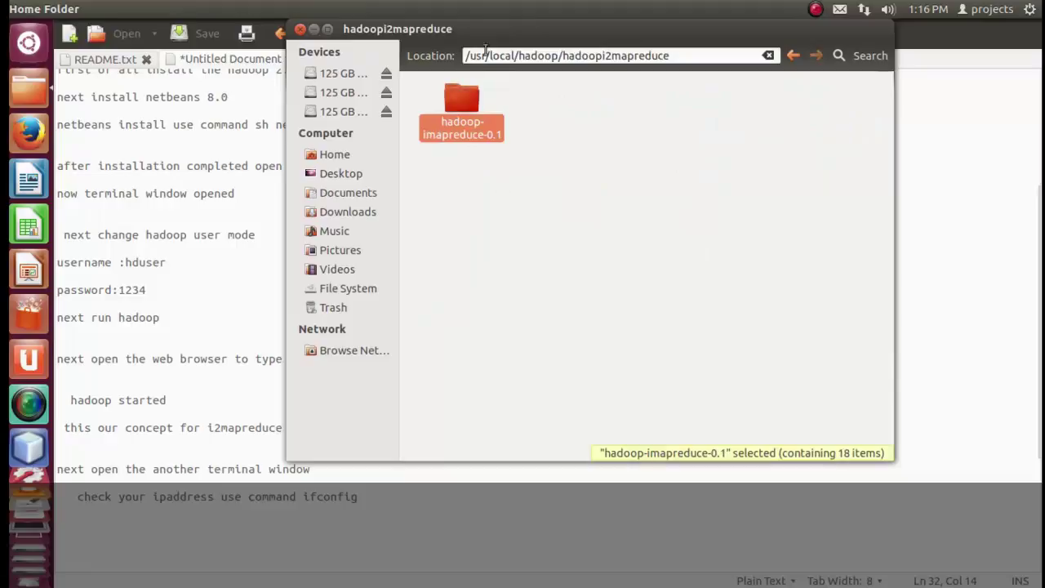
{"action": "left_click_drag", "start_coordinate": [493, 29], "coordinate": [377, 28]}
{"action": "double_click", "coordinate": [335, 128]}
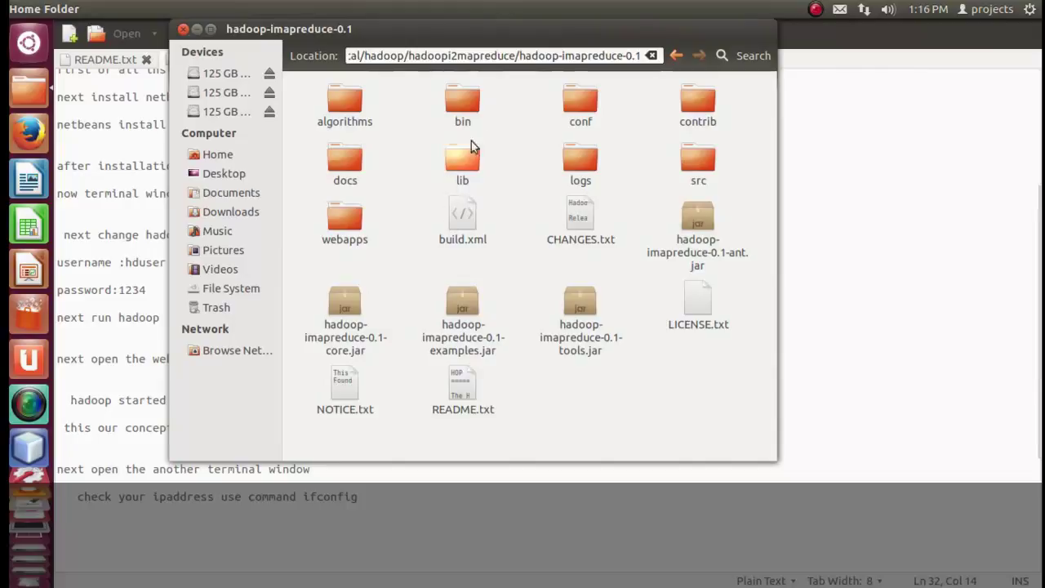
{"action": "double_click", "coordinate": [470, 116]}
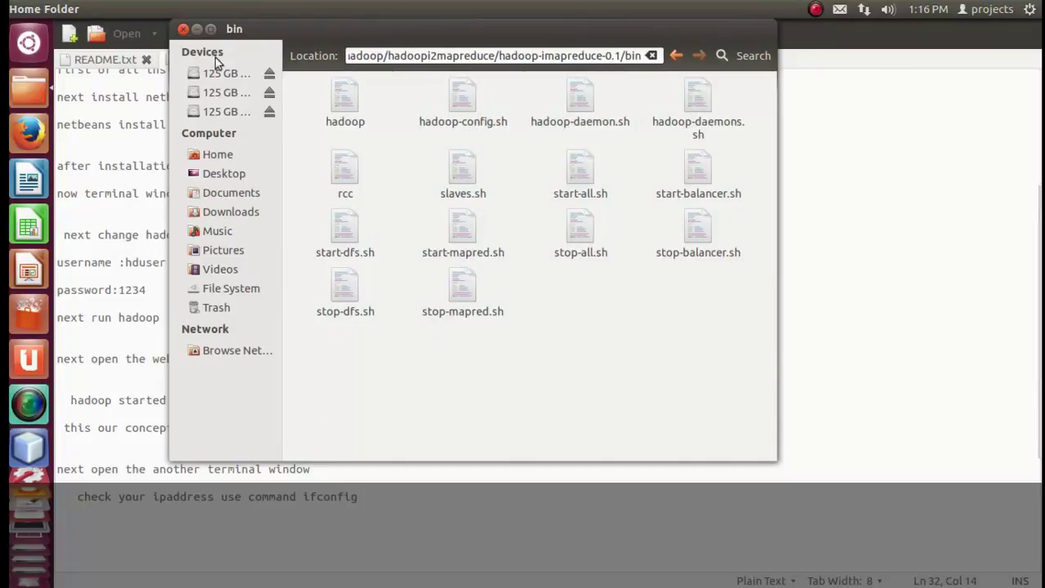
{"action": "left_click", "coordinate": [211, 30]}
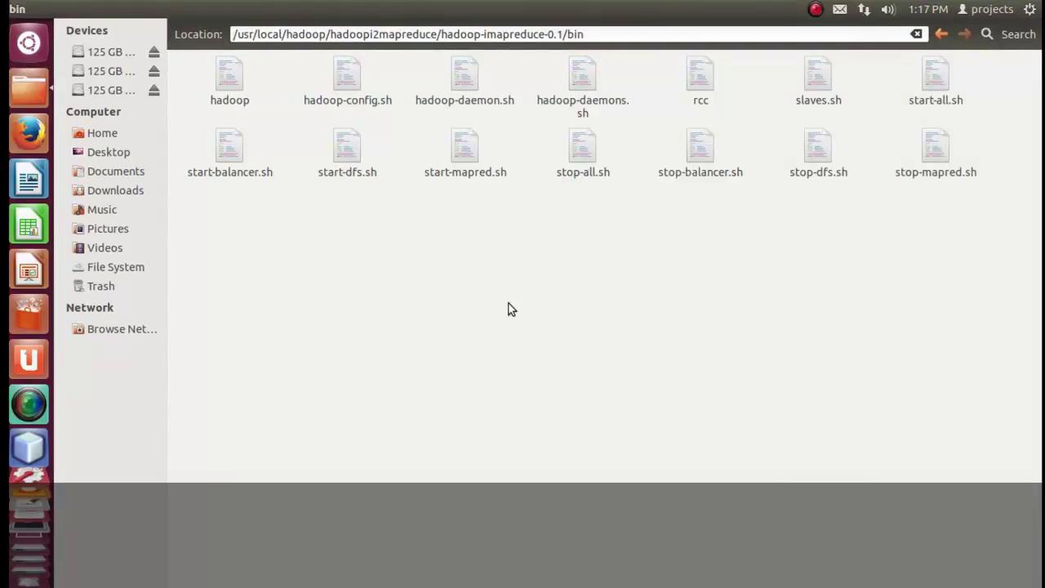
Go back up, enter the conf folder, and bring up the context menu for hadoop-env.sh.
{"action": "key", "text": "BackSpace"}
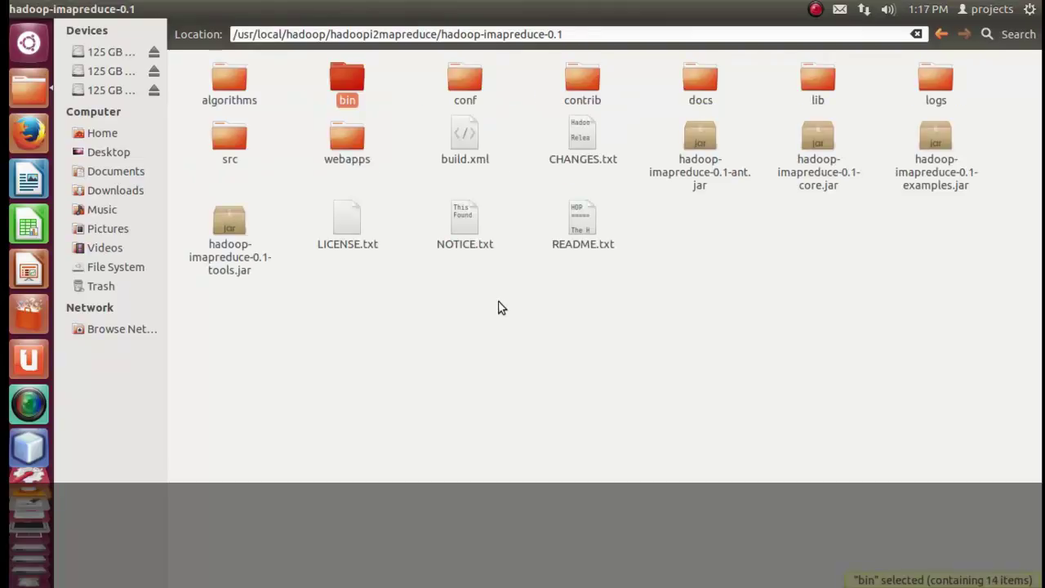
{"action": "double_click", "coordinate": [476, 90]}
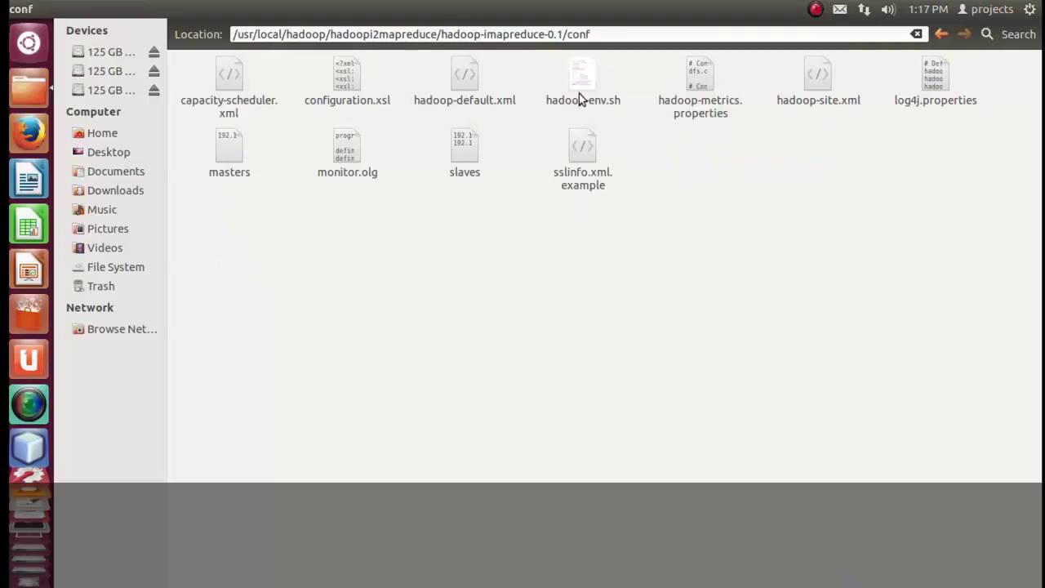
{"action": "left_click", "coordinate": [582, 90]}
{"action": "right_click", "coordinate": [581, 90]}
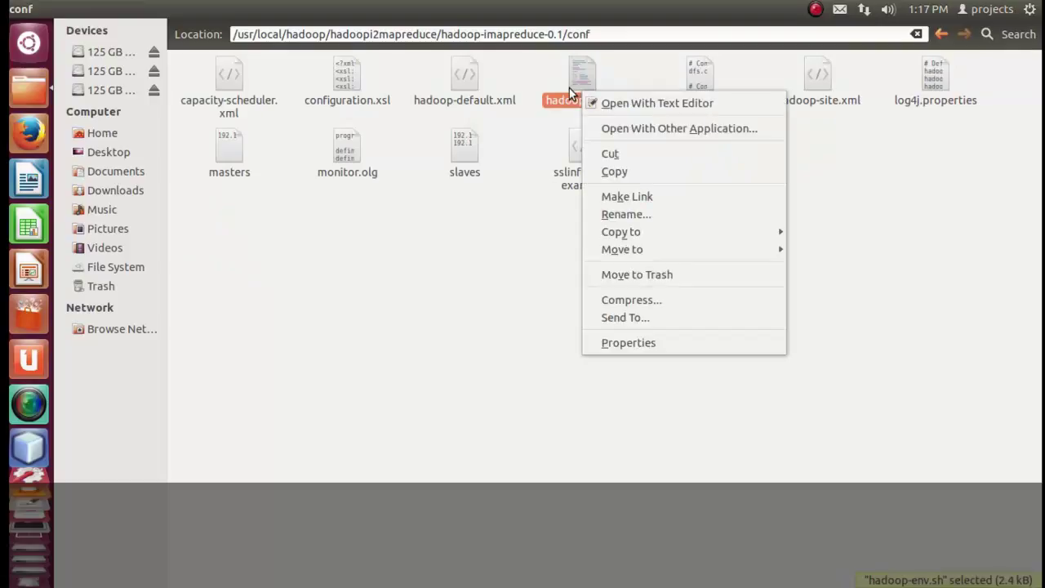
{"action": "left_click", "coordinate": [536, 79]}
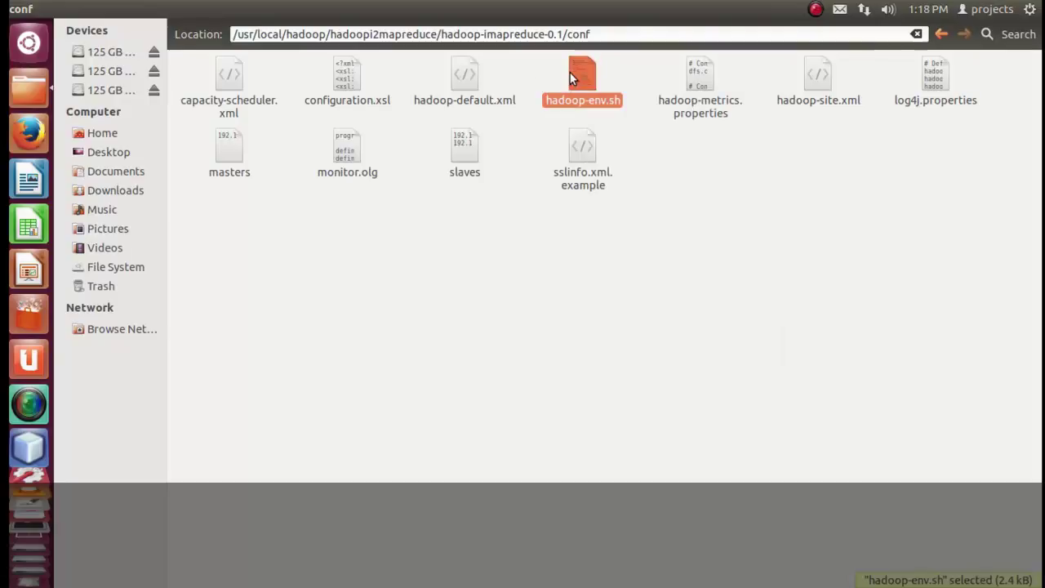
{"action": "right_click", "coordinate": [570, 73]}
Open hadoop-env.sh in the text editor and mark its JAVA_HOME and HADOOP_CLASSPATH paths.
{"action": "left_click", "coordinate": [587, 80]}
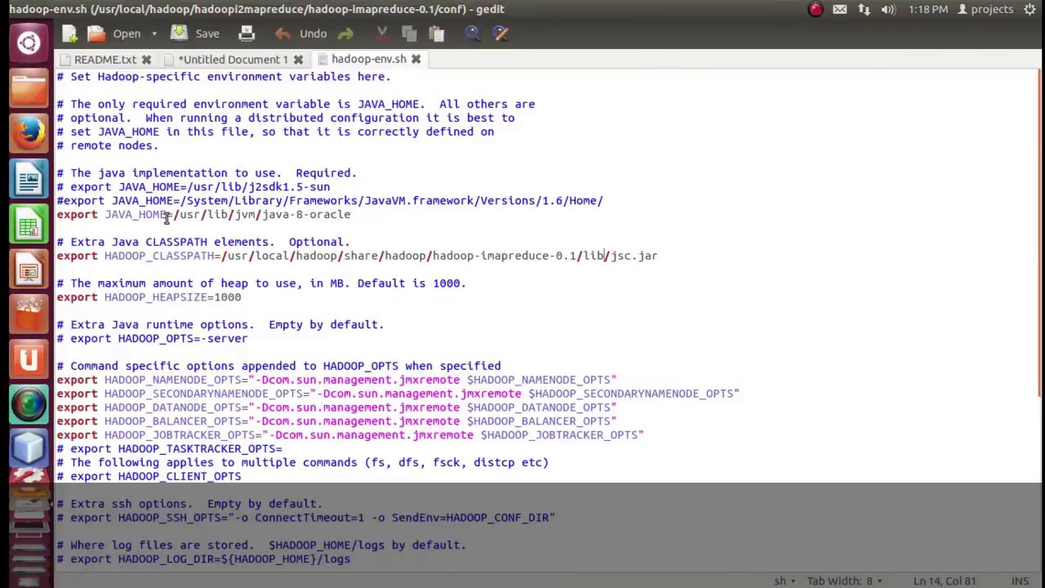
{"action": "left_click_drag", "start_coordinate": [174, 217], "coordinate": [366, 212]}
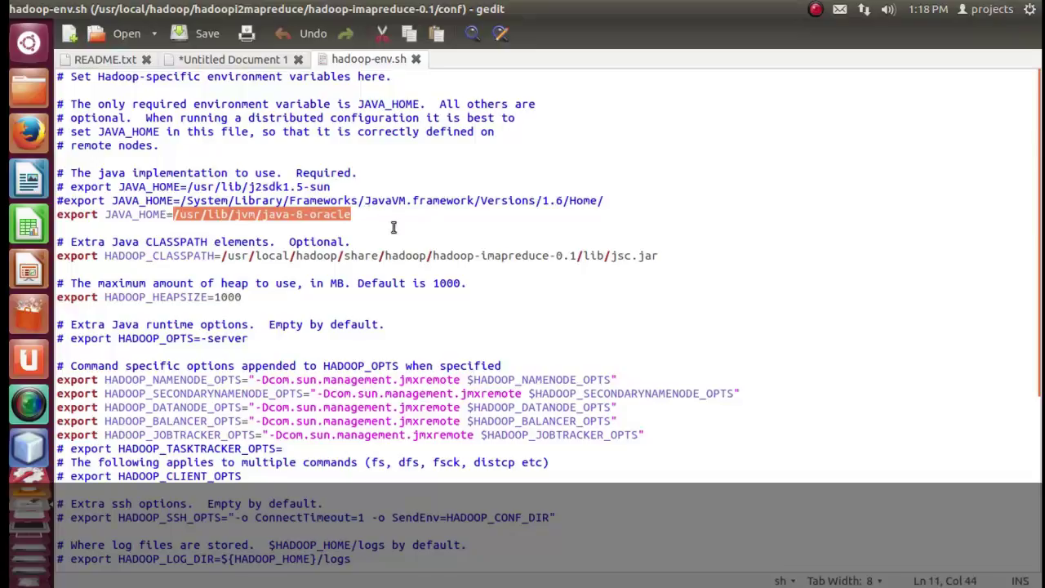
{"action": "left_click", "coordinate": [223, 256]}
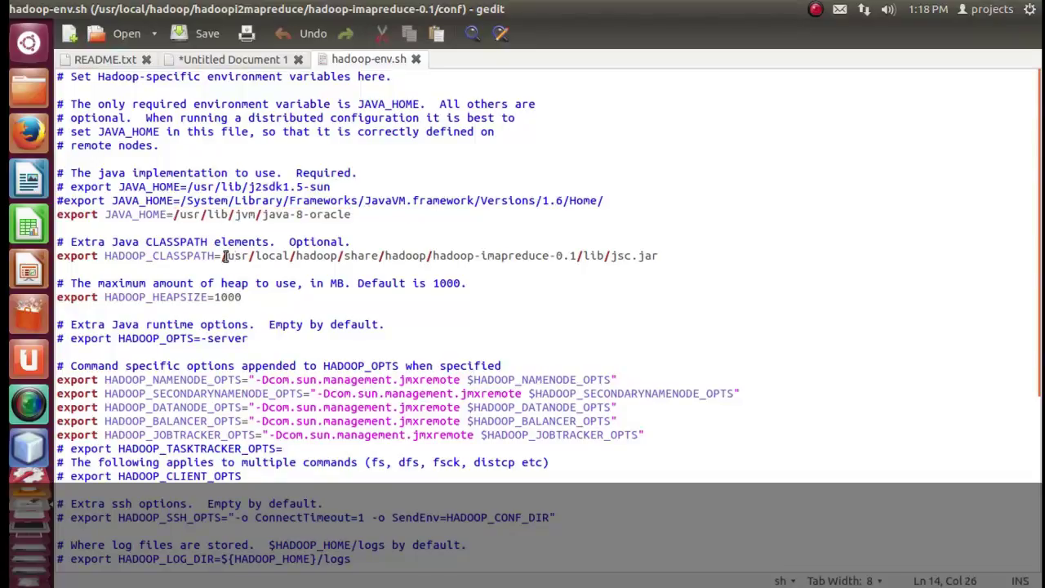
{"action": "left_click_drag", "start_coordinate": [223, 255], "coordinate": [712, 259]}
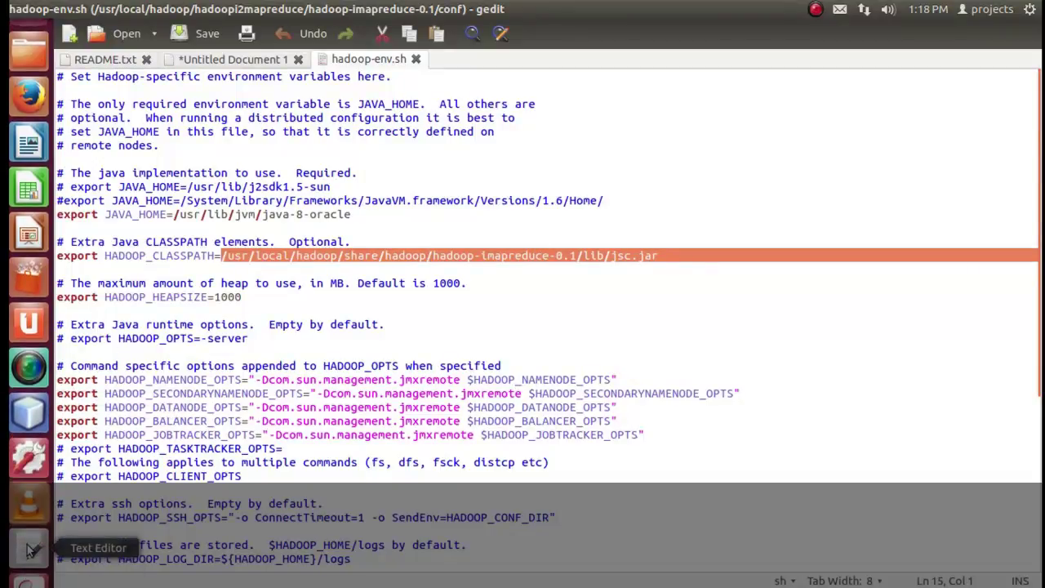
Return to Untitled Document 1 and place the cursor below the terminal step.
{"action": "left_click", "coordinate": [222, 64]}
{"action": "scroll", "coordinate": [455, 270], "scroll_direction": "down", "scroll_amount": 5}
{"action": "left_click", "coordinate": [438, 273]}
Start a new line after the ifconfig step and type 'hadoop env.sh to set java pa'.
{"action": "left_click", "coordinate": [417, 288]}
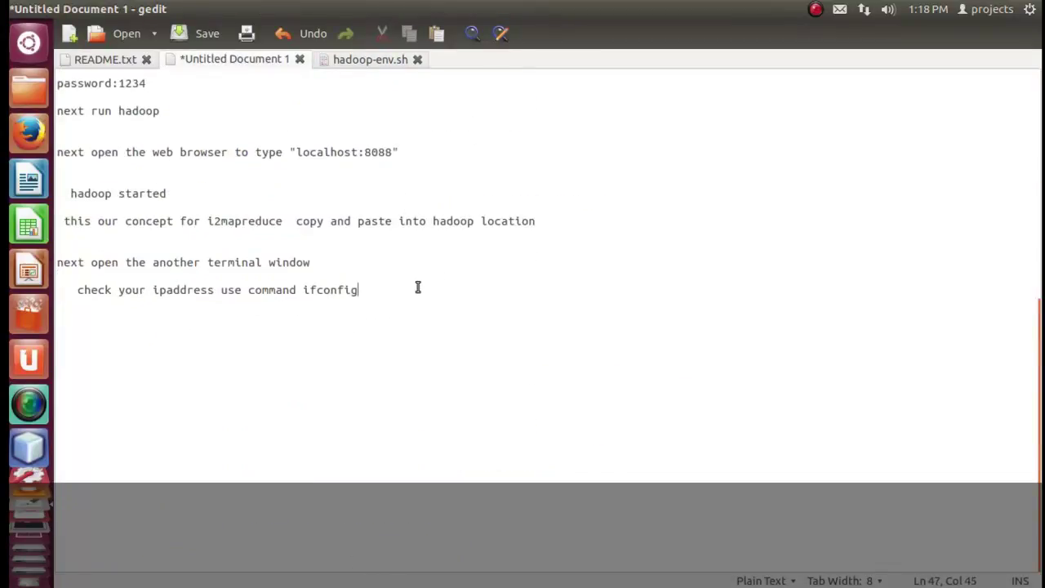
{"action": "key", "text": "Return"}
{"action": "key", "text": "Return"}
{"action": "key", "text": "Return"}
{"action": "key", "text": "Return"}
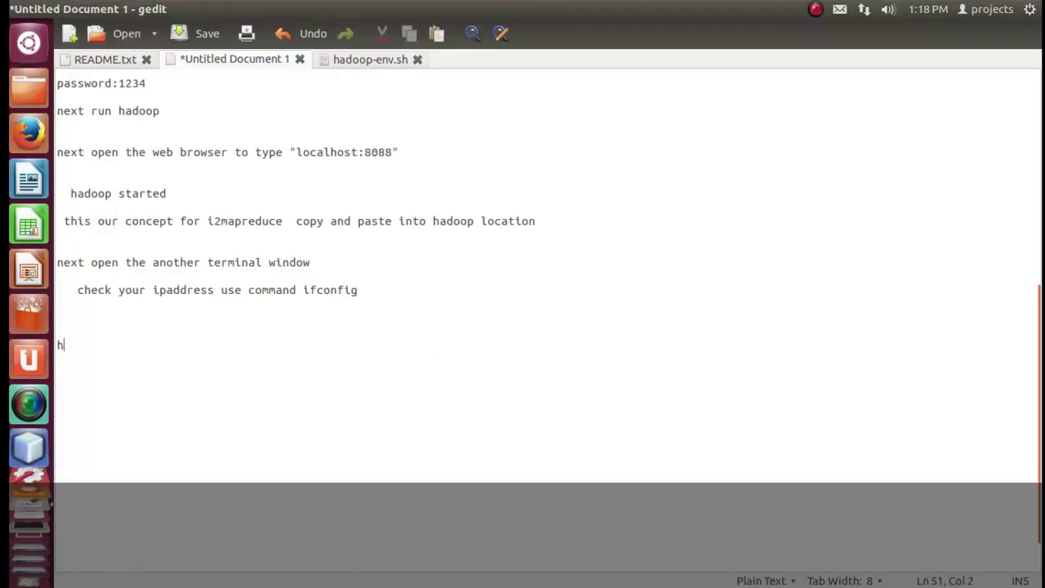
{"action": "type", "text": "hadoop "}
{"action": "type", "text": "en"}
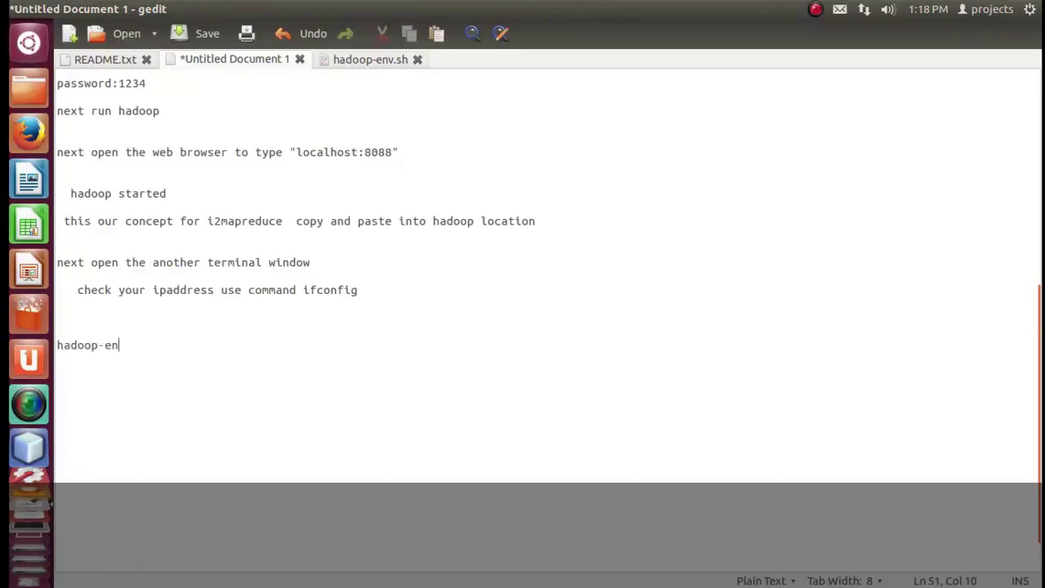
{"action": "type", "text": "v.sh to set java p"}
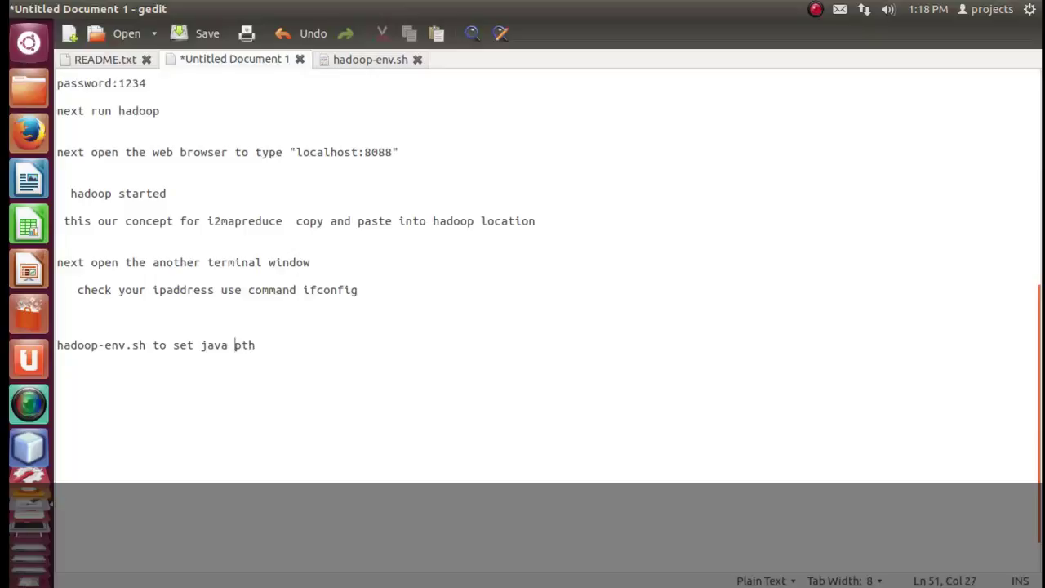
{"action": "type", "text": "ath and jsc path"}
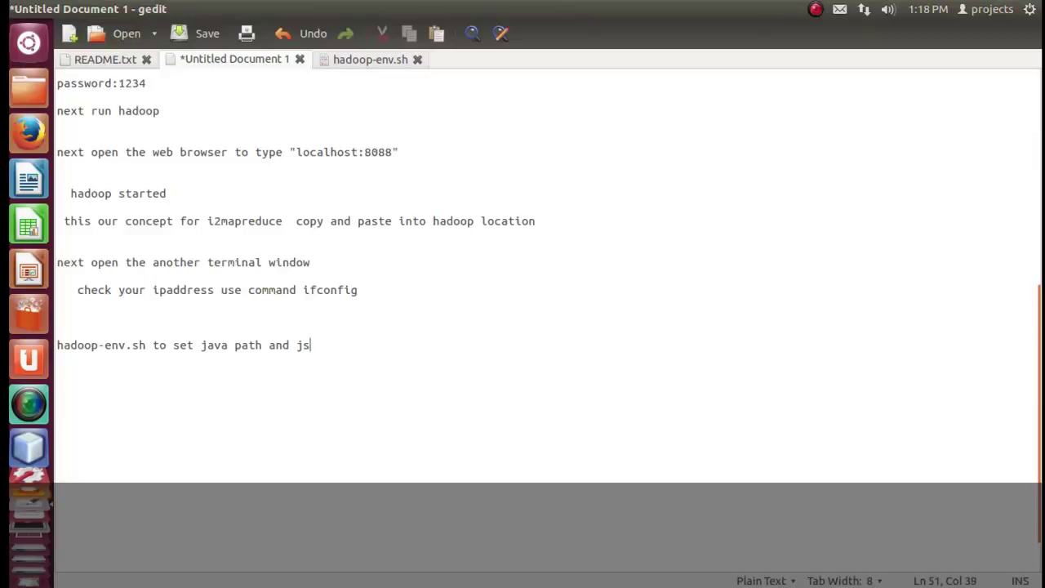
Finish the note about setting the java and jsc paths and switch to hadoop-env.sh.
{"action": "type", "text": "th"}
{"action": "left_click_drag", "start_coordinate": [368, 353], "coordinate": [57, 346]}
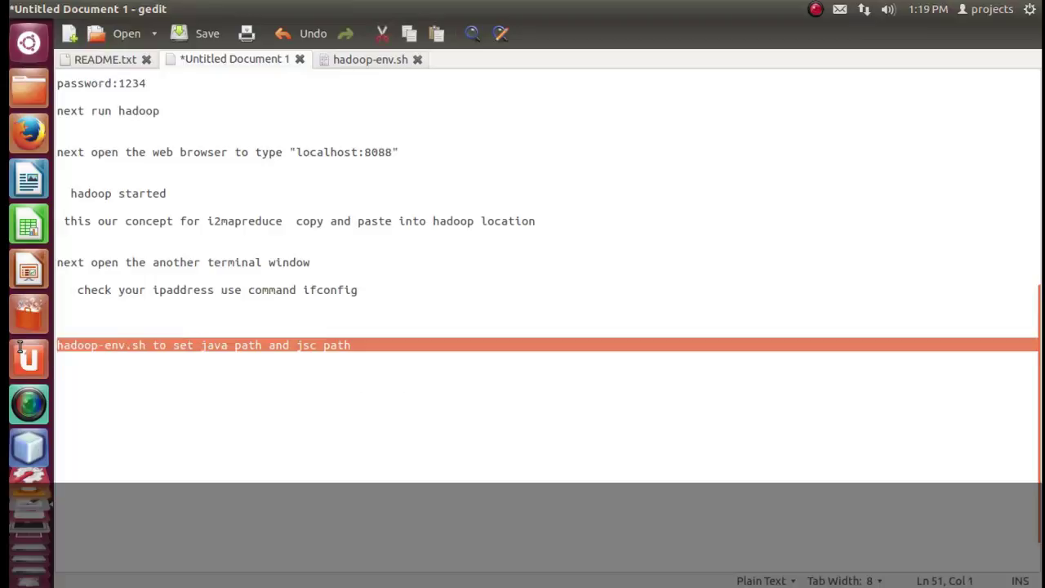
{"action": "left_click", "coordinate": [369, 59]}
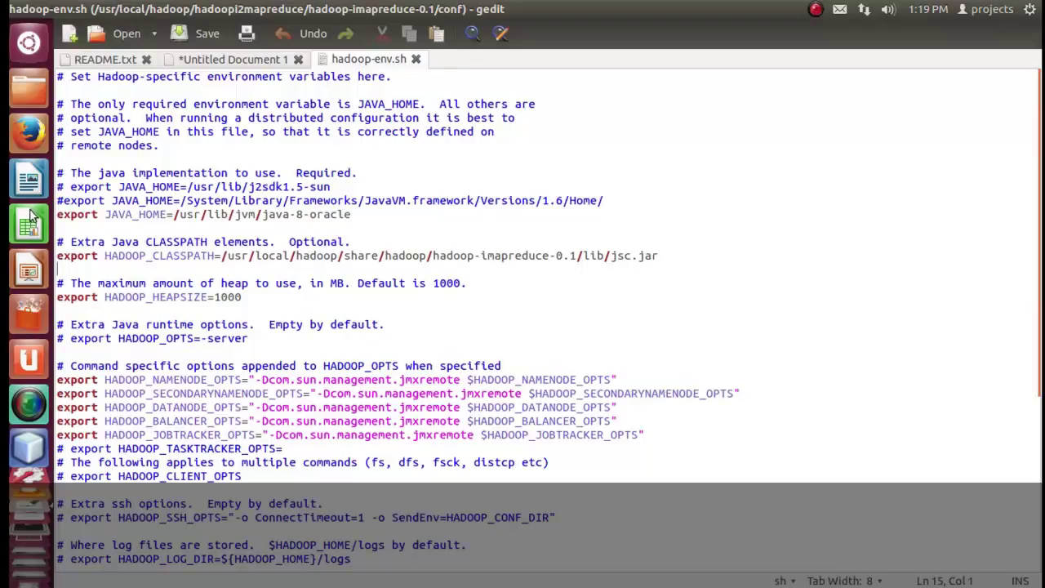
Locate jsc.jar in hadoop-imapreduce-0.1/lib and copy that lib folder's full path.
{"action": "left_click", "coordinate": [26, 105]}
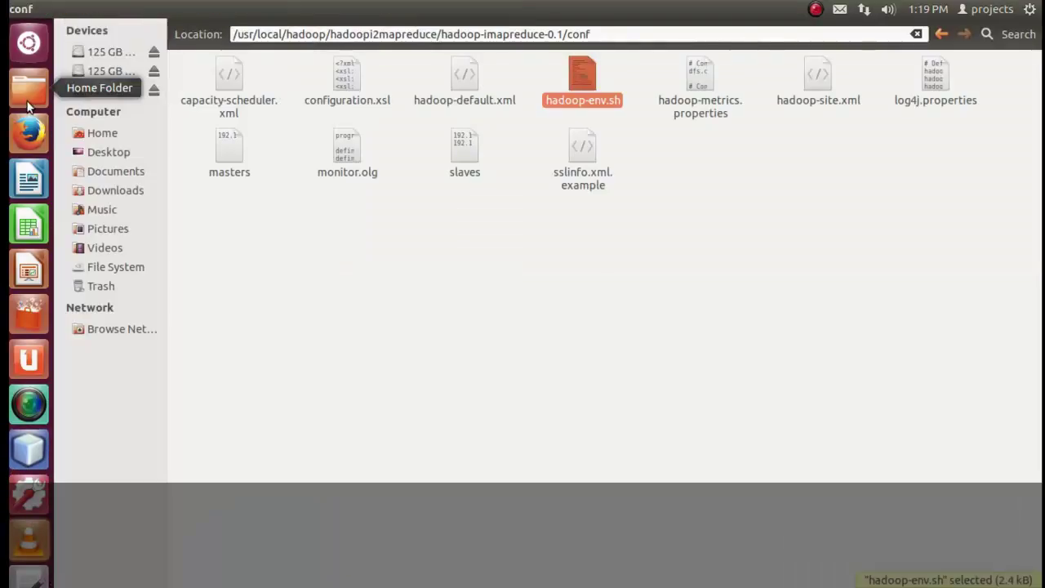
{"action": "left_click", "coordinate": [429, 298]}
{"action": "key", "text": "alt+Up"}
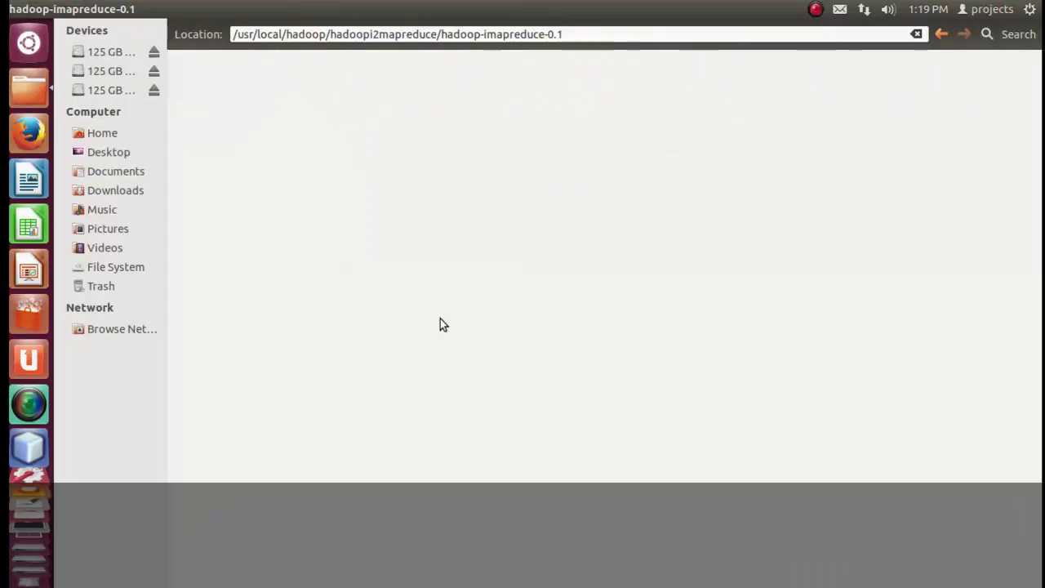
{"action": "double_click", "coordinate": [815, 81]}
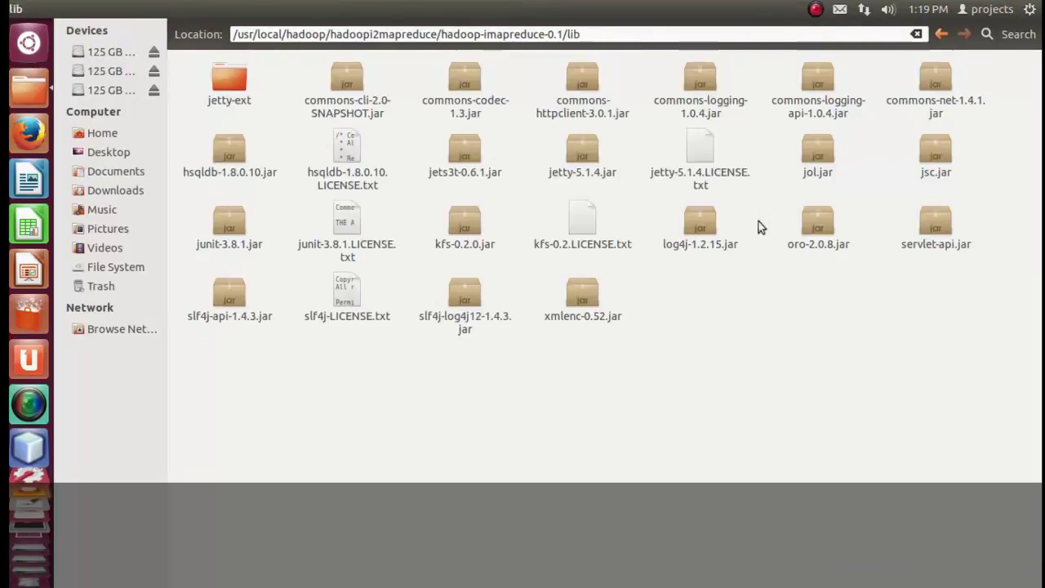
{"action": "left_click", "coordinate": [941, 170]}
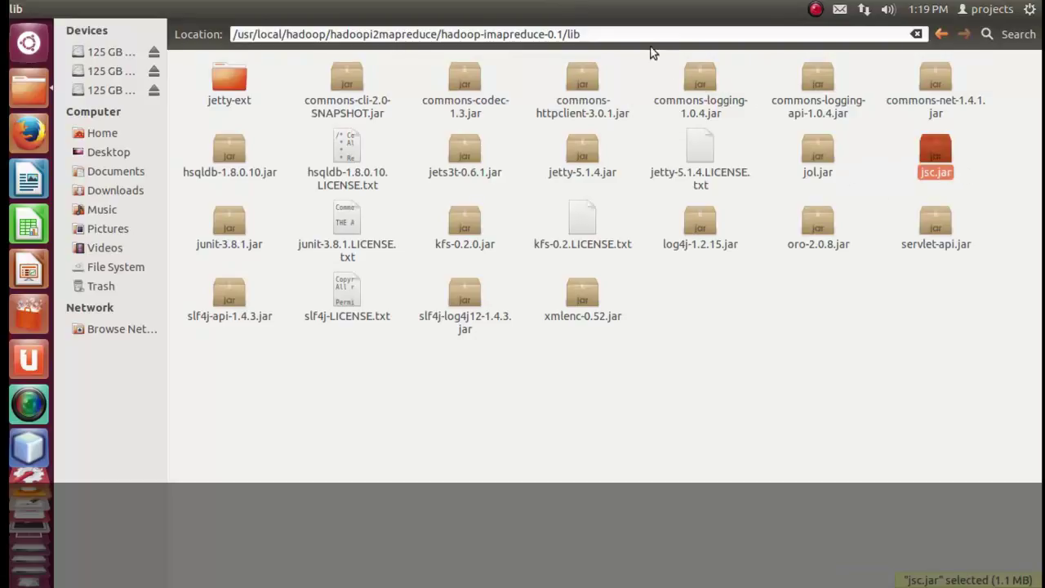
{"action": "left_click_drag", "start_coordinate": [644, 36], "coordinate": [195, 37]}
{"action": "key", "text": "ctrl+c"}
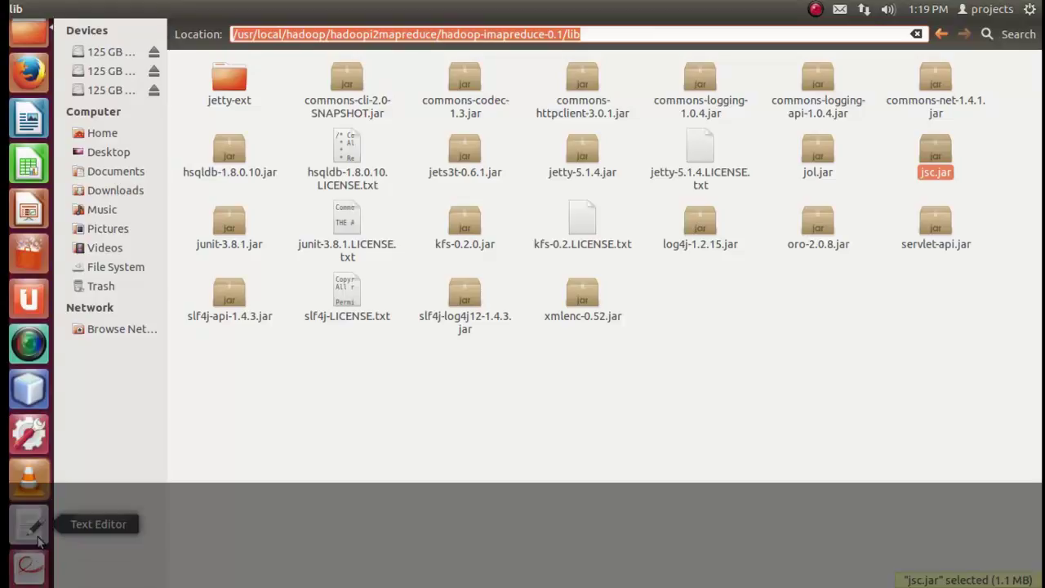
{"action": "left_click", "coordinate": [36, 538]}
Replace the HADOOP_CLASSPATH folder before jsc.jar with the hadoopi2mapreduce lib path, then save and close.
{"action": "left_click", "coordinate": [656, 256]}
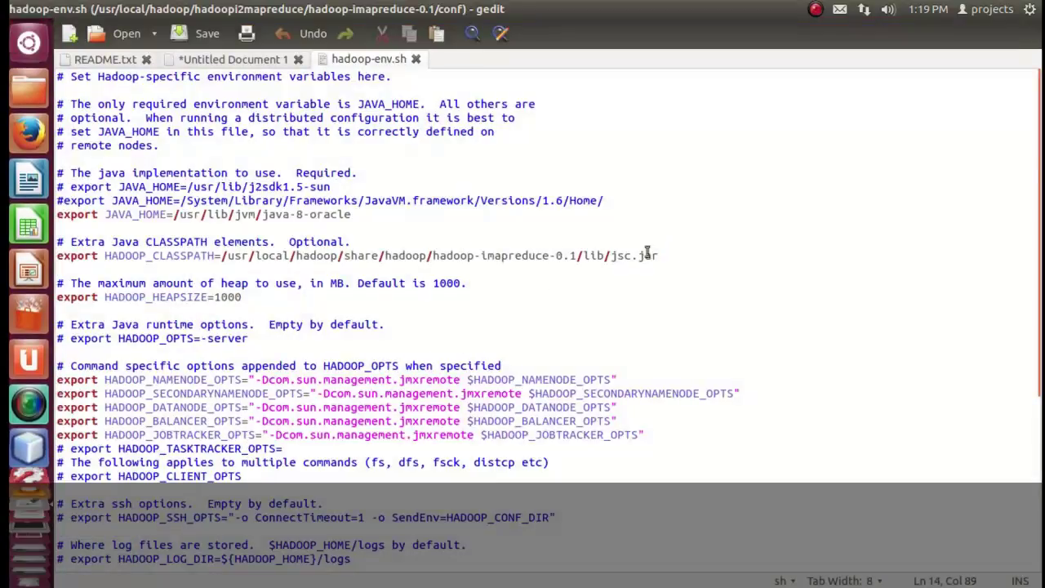
{"action": "left_click_drag", "start_coordinate": [656, 255], "coordinate": [436, 256]}
{"action": "left_click", "coordinate": [683, 279]}
{"action": "left_click_drag", "start_coordinate": [605, 255], "coordinate": [221, 256]}
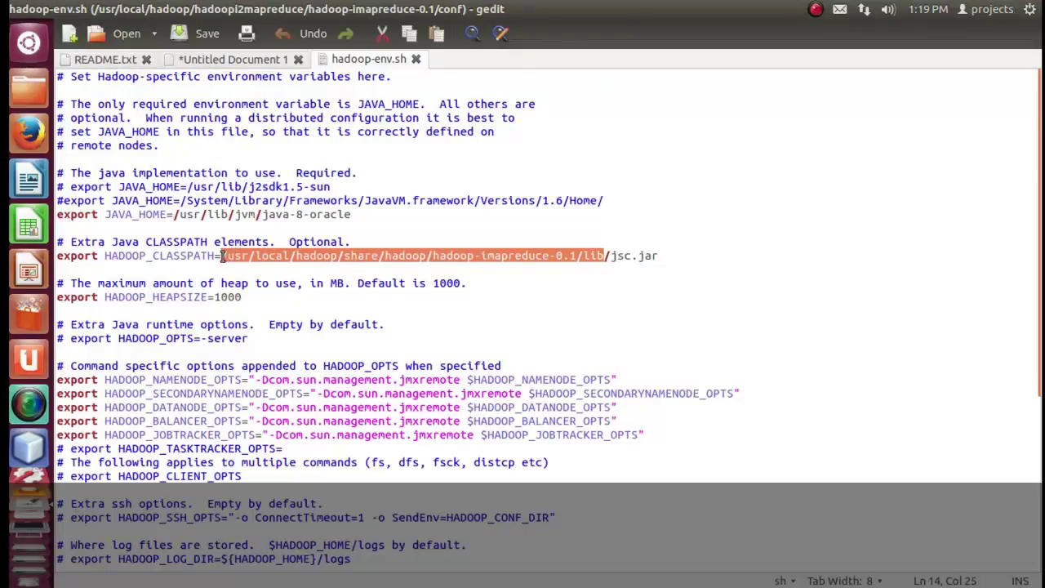
{"action": "key", "text": "ctrl+v"}
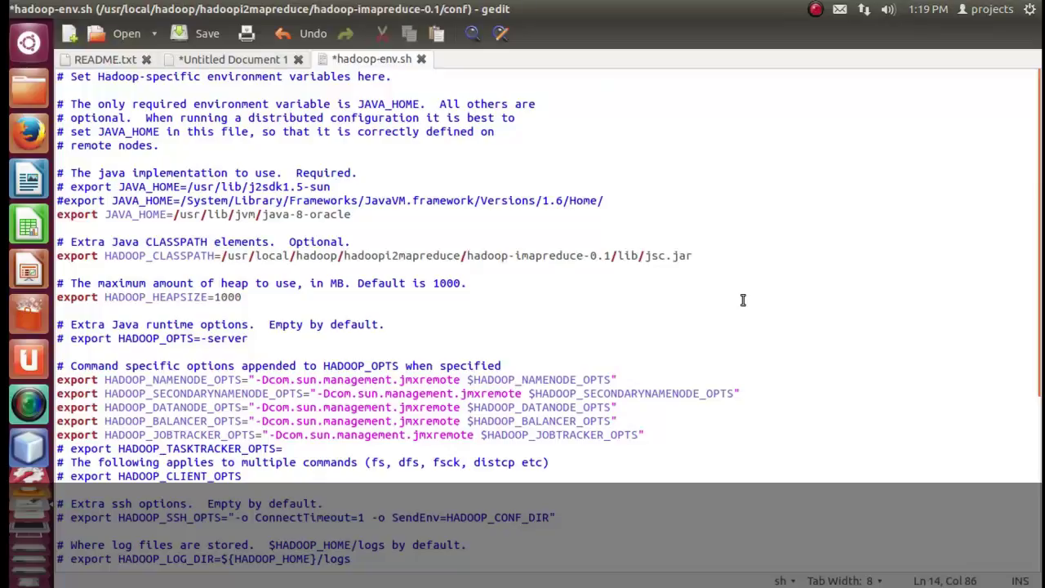
{"action": "key", "text": "ctrl+s"}
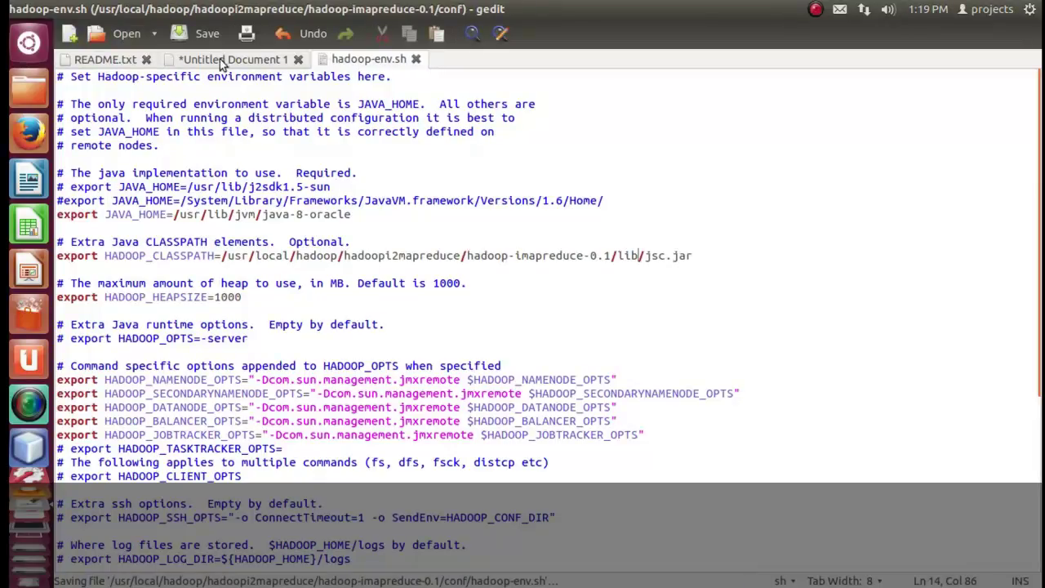
{"action": "left_click", "coordinate": [416, 59]}
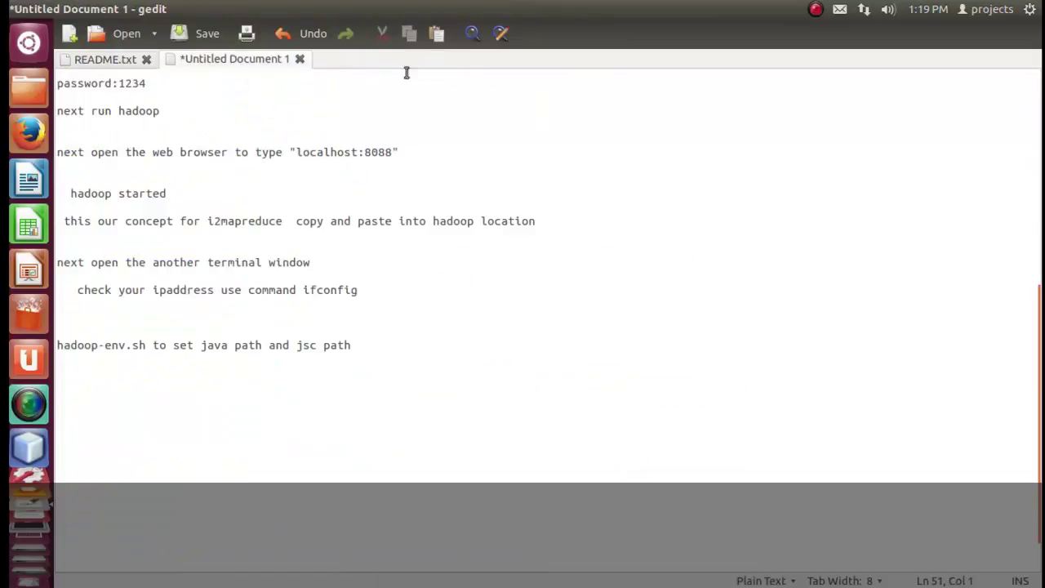
Open the conf folder's masters file in the text editor and check it lists 192.168.1.5.
{"action": "left_click", "coordinate": [29, 90]}
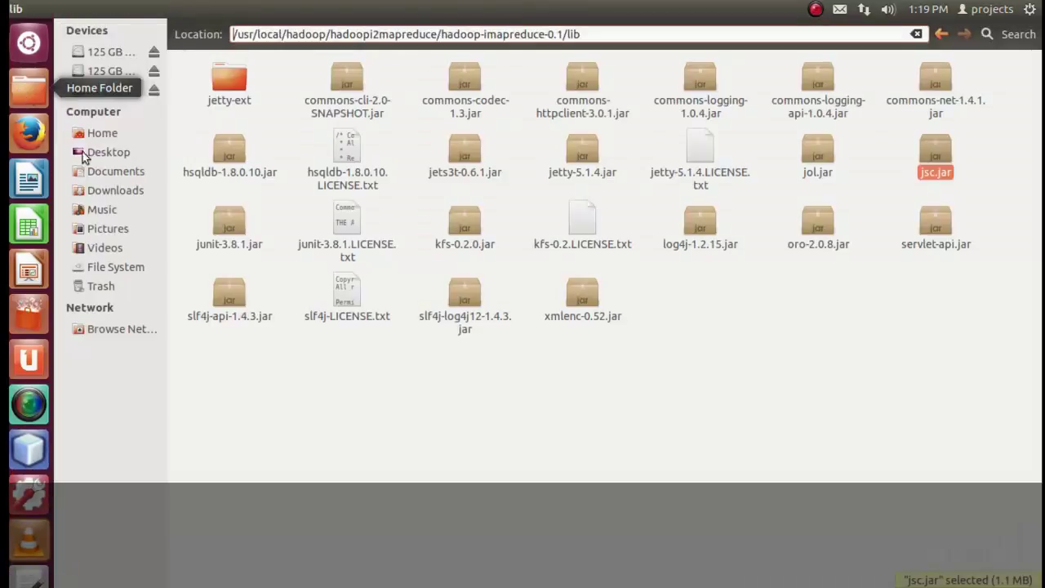
{"action": "key", "text": "BackSpace"}
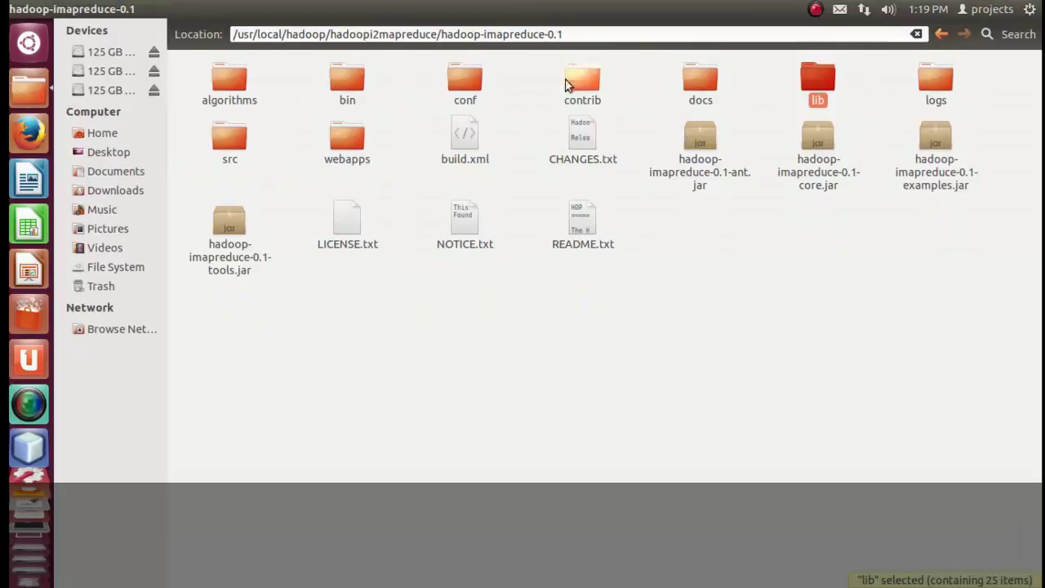
{"action": "double_click", "coordinate": [457, 86]}
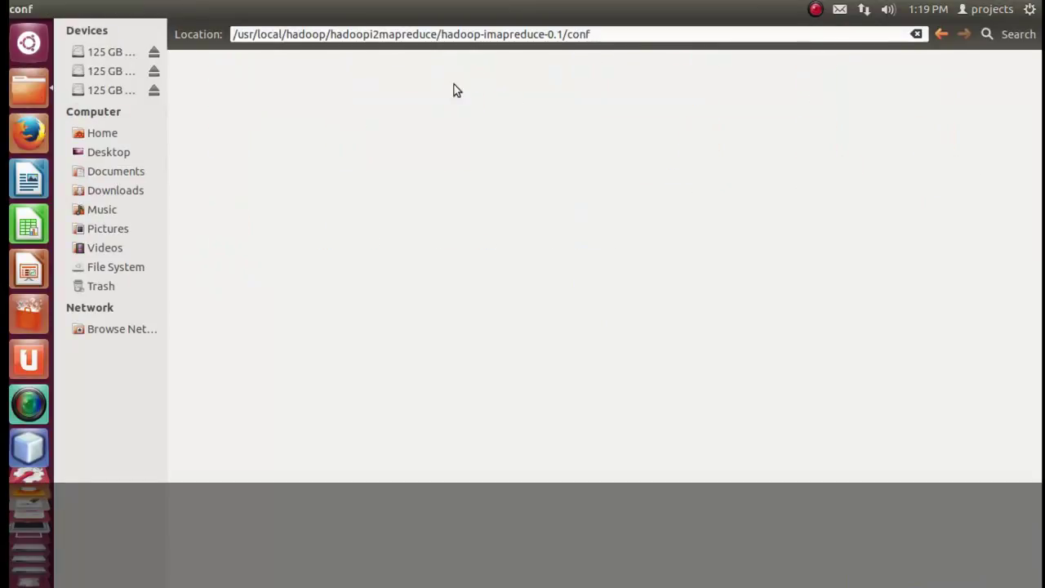
{"action": "right_click", "coordinate": [236, 160]}
{"action": "left_click", "coordinate": [258, 173]}
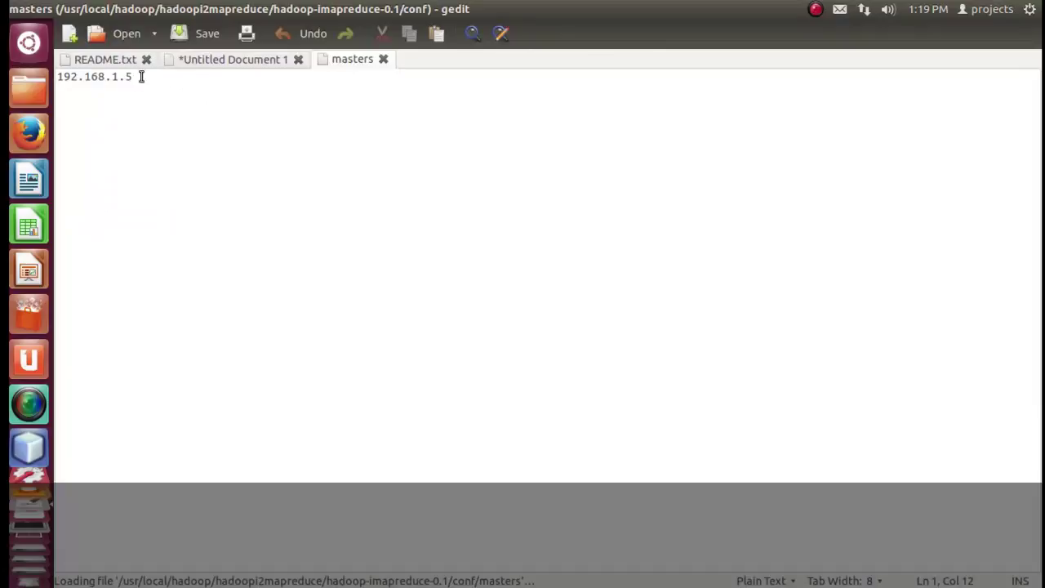
{"action": "left_click_drag", "start_coordinate": [142, 76], "coordinate": [57, 76]}
Open the slaves file in the text editor and check both lines read 192.168.1.5.
{"action": "left_click", "coordinate": [29, 88]}
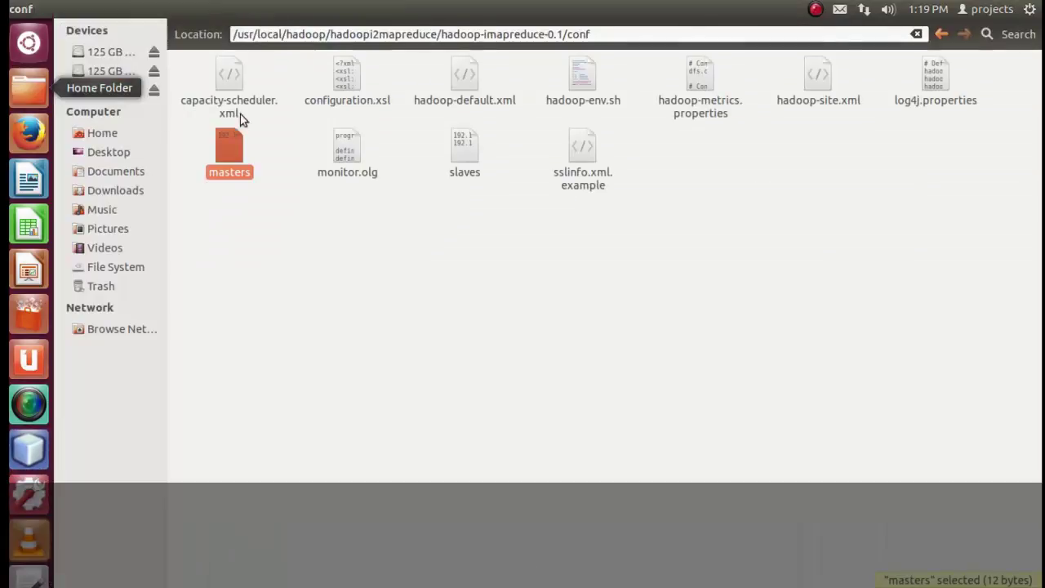
{"action": "right_click", "coordinate": [470, 156]}
{"action": "left_click", "coordinate": [503, 167]}
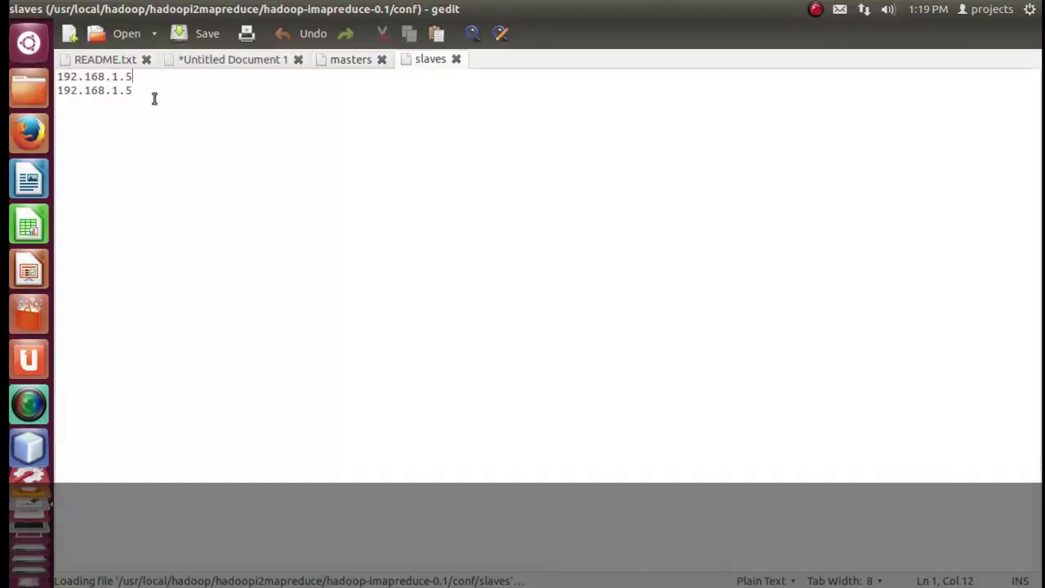
{"action": "left_click_drag", "start_coordinate": [132, 90], "coordinate": [57, 75]}
{"action": "scroll", "coordinate": [29, 523], "scroll_direction": "down", "scroll_amount": 1}
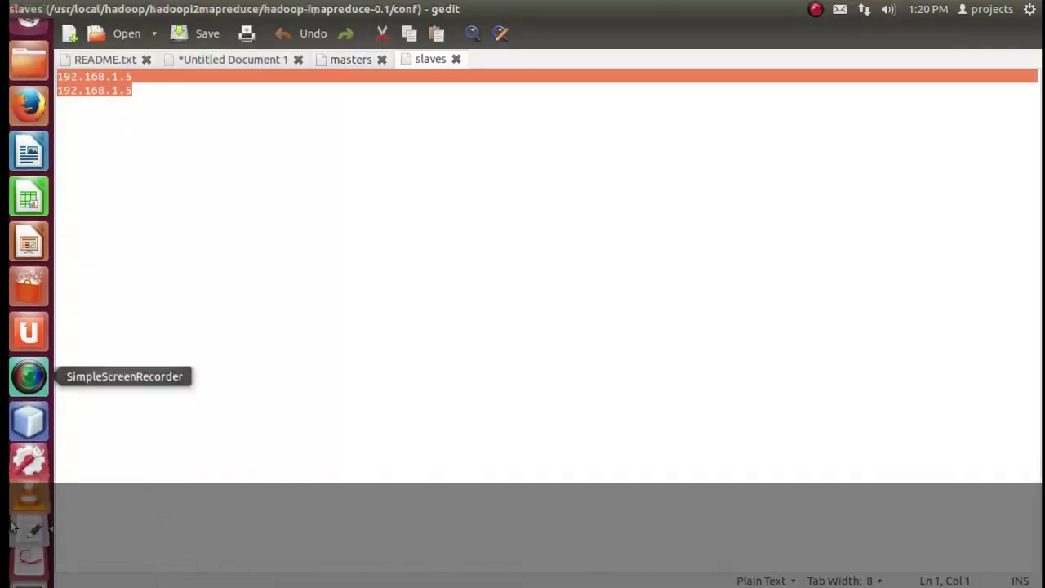
Add the line 'set your ipaddress into master and slaves file' to Untitled Document 1.
{"action": "left_click", "coordinate": [250, 62]}
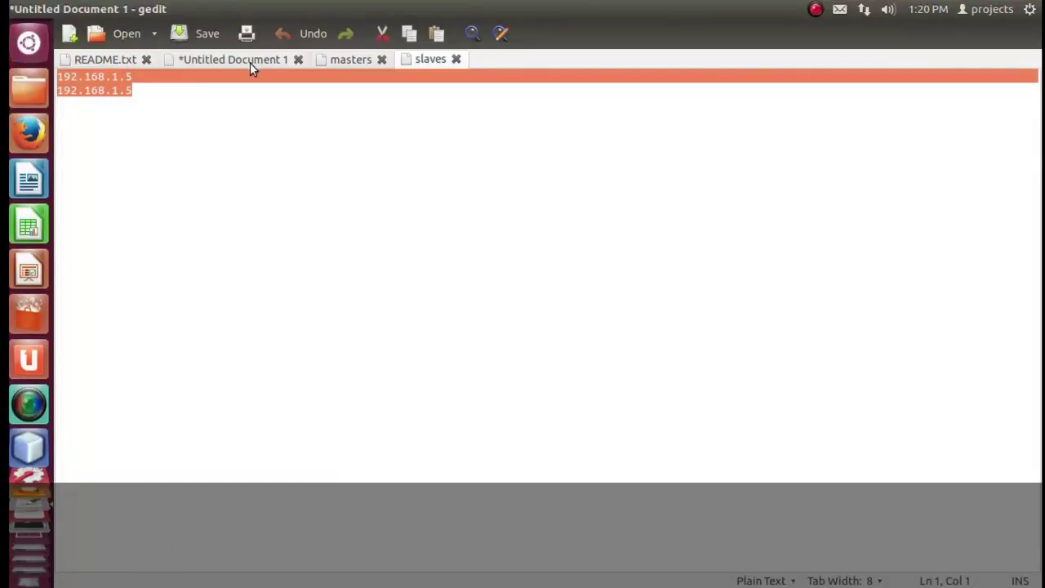
{"action": "left_click", "coordinate": [418, 347]}
{"action": "key", "text": "Return"}
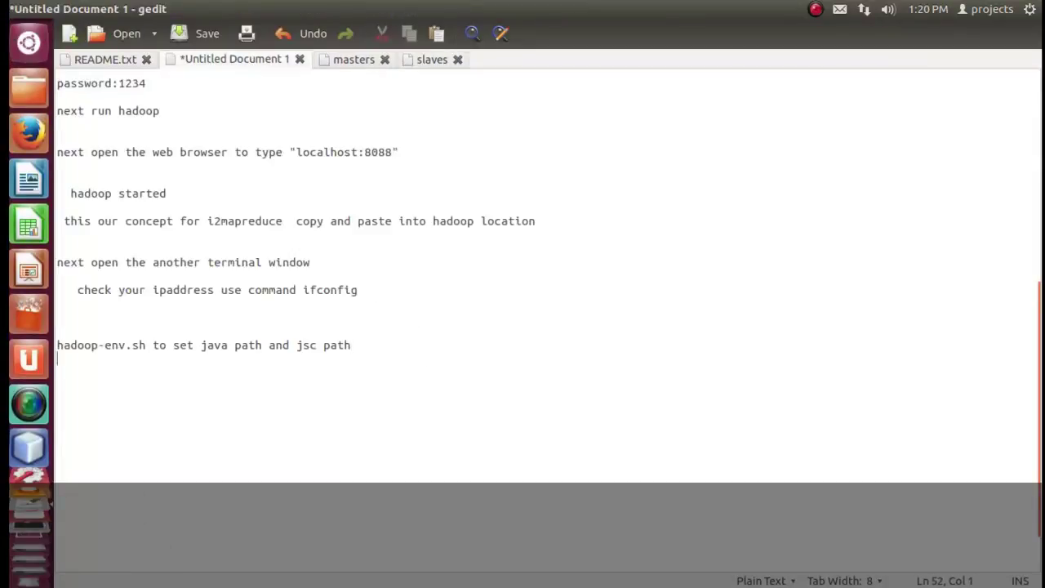
{"action": "type", "text": "set your "}
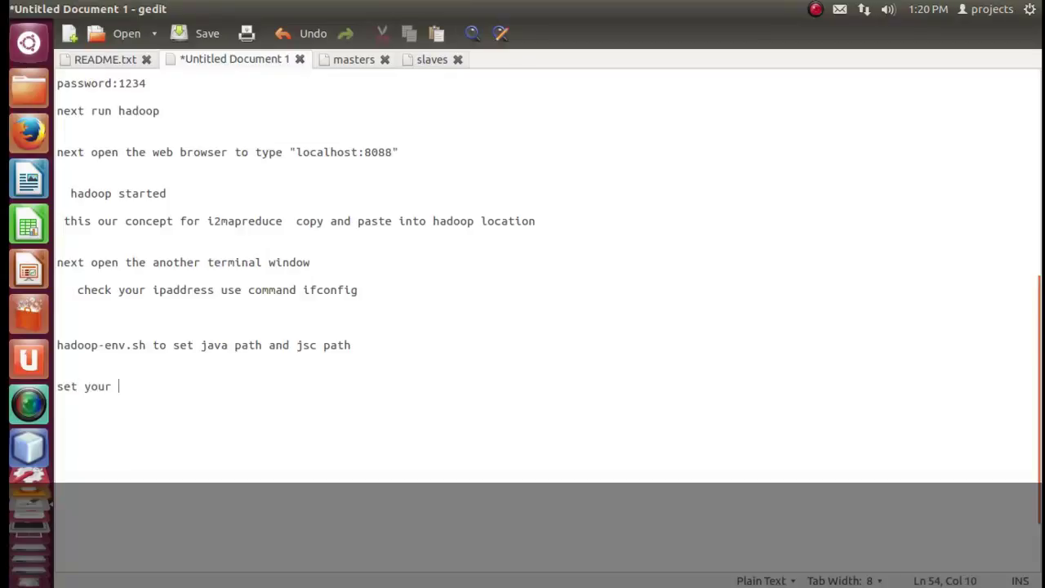
{"action": "type", "text": "ipaddress int"}
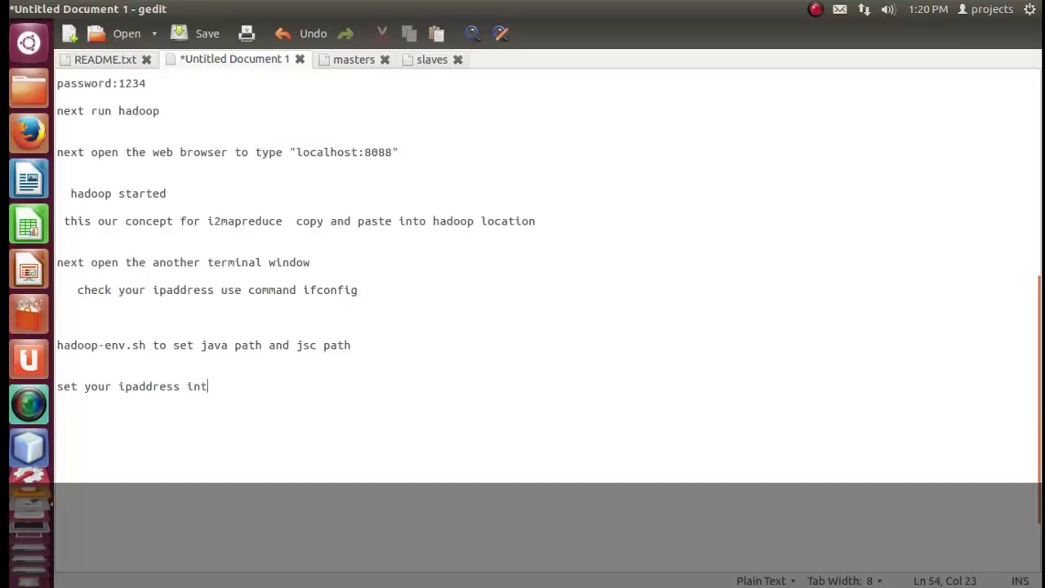
{"action": "type", "text": "o master a"}
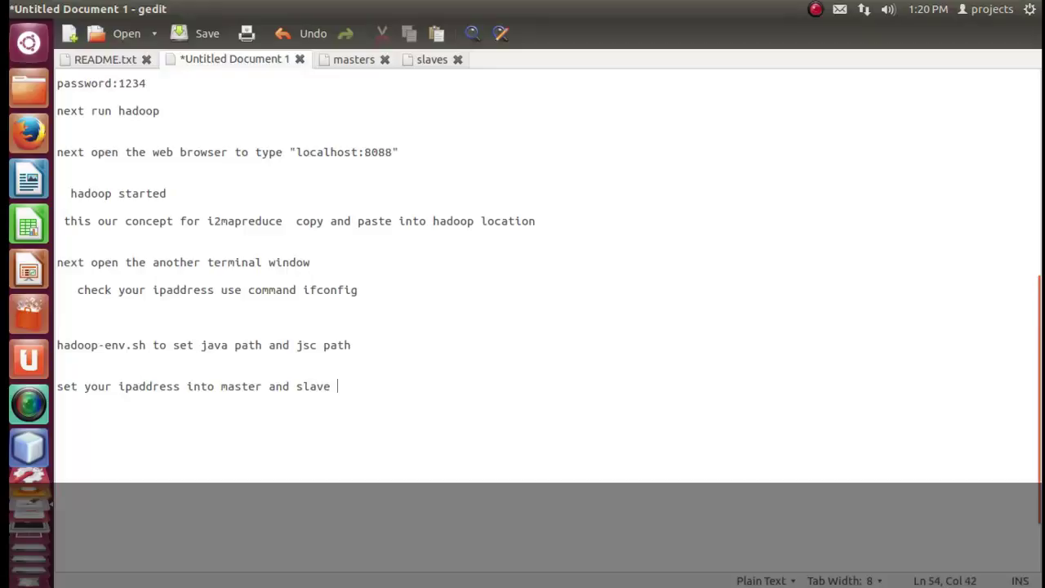
{"action": "type", "text": "nd slaves file"}
{"action": "key", "text": "shift+Home"}
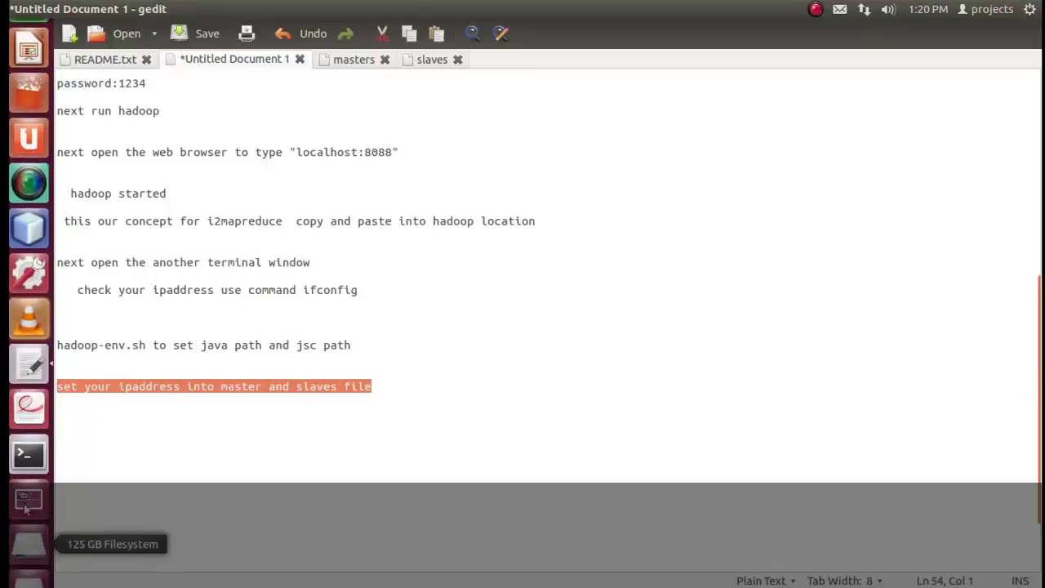
Confirm the ifconfig address 192.168.1.5 matches the entries in masters and slaves.
{"action": "left_click", "coordinate": [28, 450]}
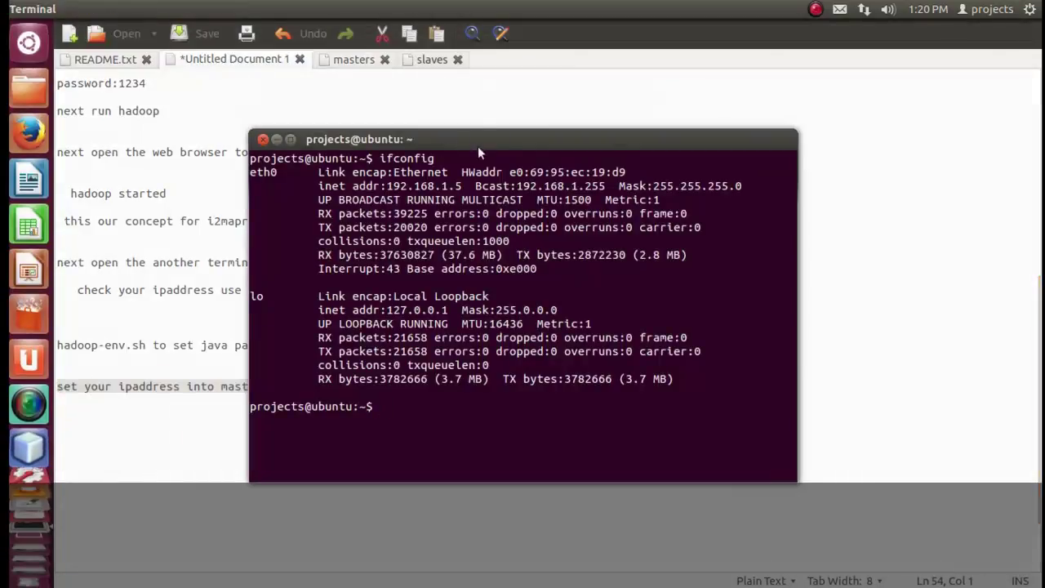
{"action": "left_click_drag", "start_coordinate": [394, 186], "coordinate": [467, 187]}
{"action": "left_click", "coordinate": [350, 63]}
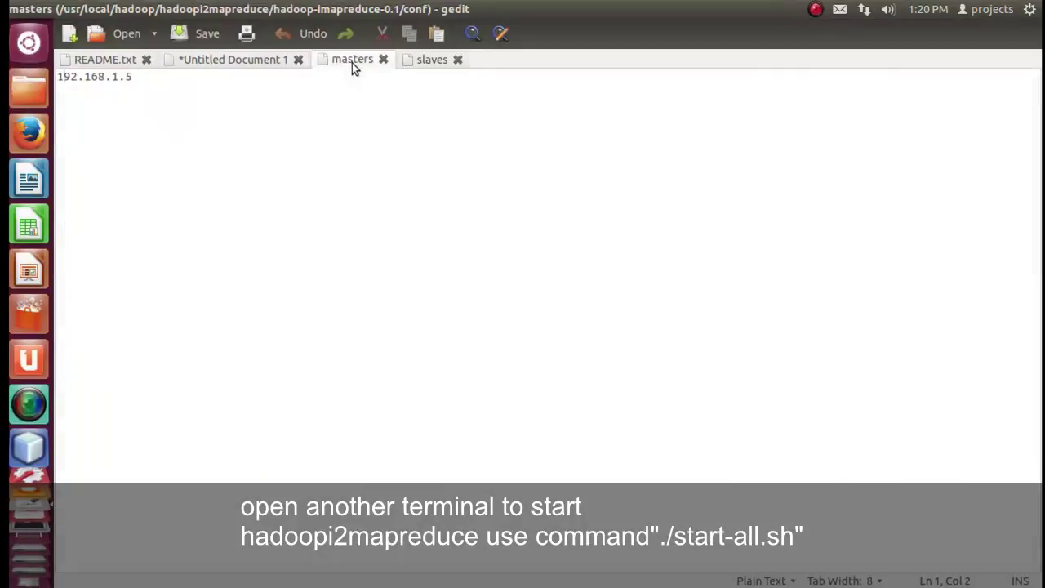
{"action": "left_click_drag", "start_coordinate": [147, 81], "coordinate": [55, 78]}
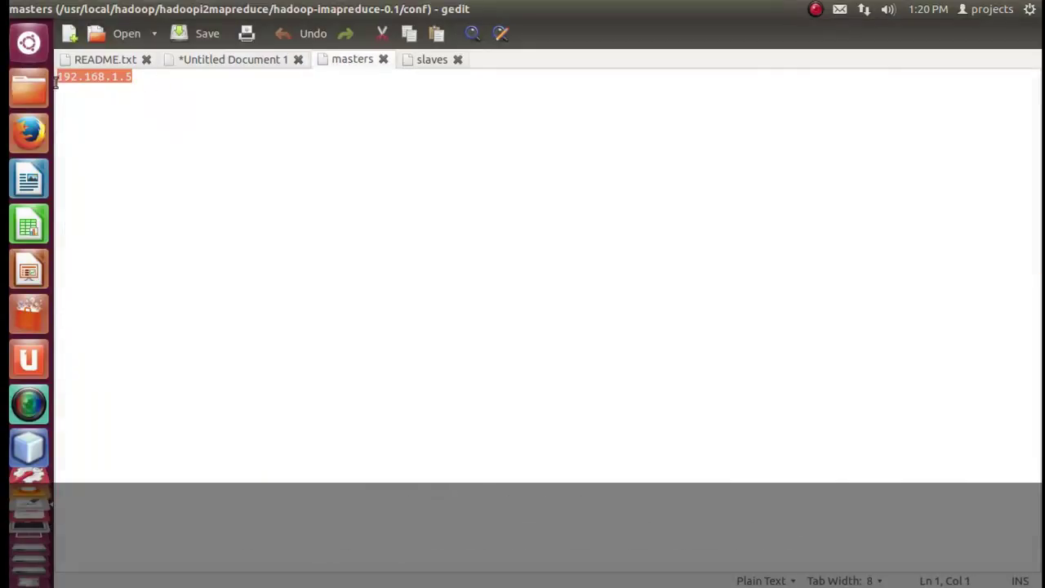
{"action": "left_click", "coordinate": [432, 61]}
{"action": "left_click_drag", "start_coordinate": [159, 99], "coordinate": [55, 75]}
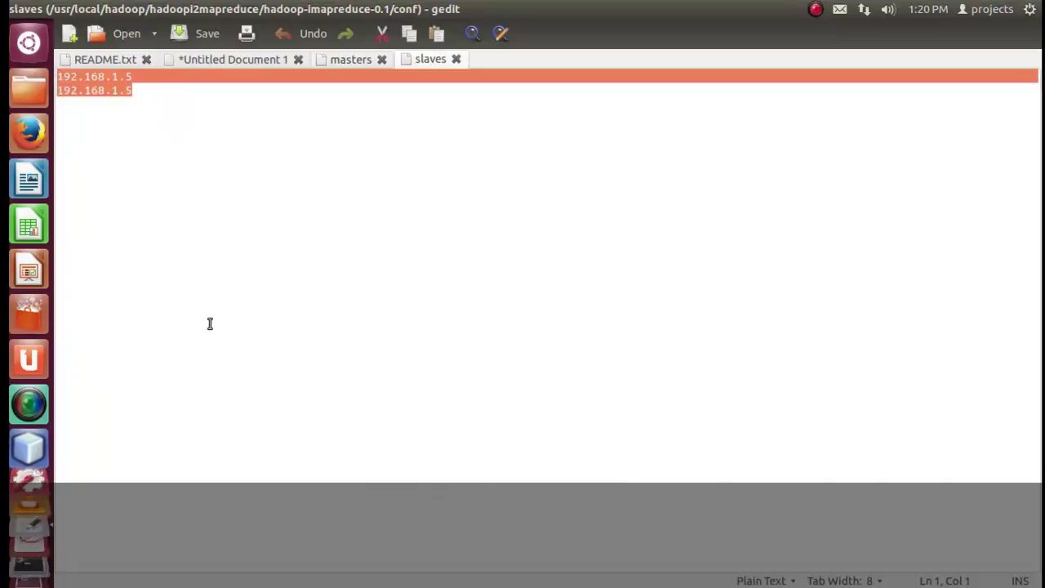
{"action": "left_click", "coordinate": [27, 90]}
{"action": "left_click", "coordinate": [413, 298]}
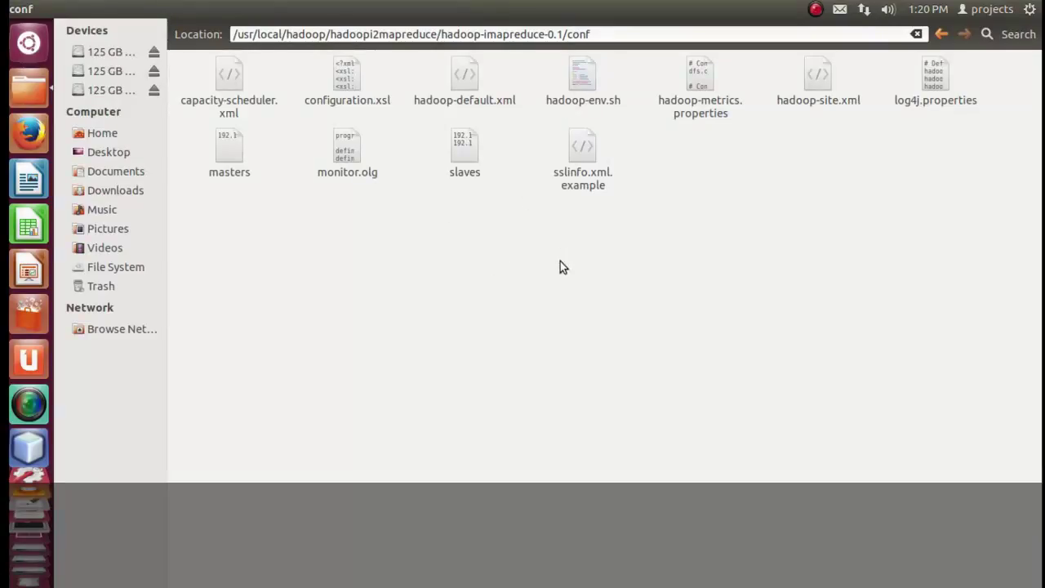
Open conf/hadoop-site.xml in gedit and scroll through its properties.
{"action": "left_click", "coordinate": [811, 94]}
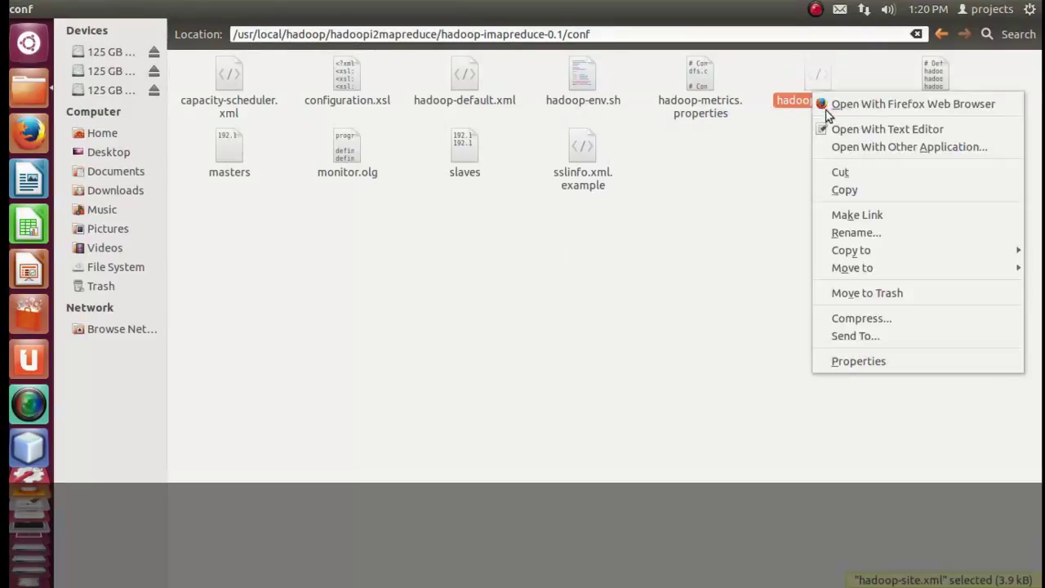
{"action": "left_click", "coordinate": [833, 131]}
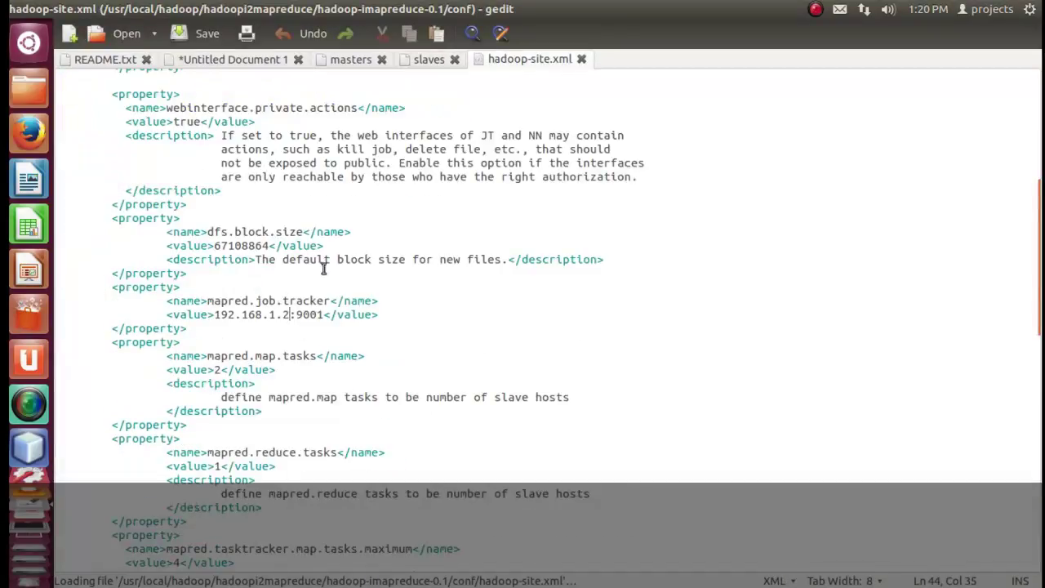
{"action": "scroll", "coordinate": [327, 250], "scroll_direction": "up", "scroll_amount": 3}
{"action": "scroll", "coordinate": [326, 250], "scroll_direction": "down", "scroll_amount": 2}
Change fs.default.name and mapred.job.tracker from 192.168.1.2 to 192.168.1.5 and save hadoop-site.xml.
{"action": "left_click", "coordinate": [331, 111]}
{"action": "key", "text": "Delete"}
{"action": "type", "text": "5"}
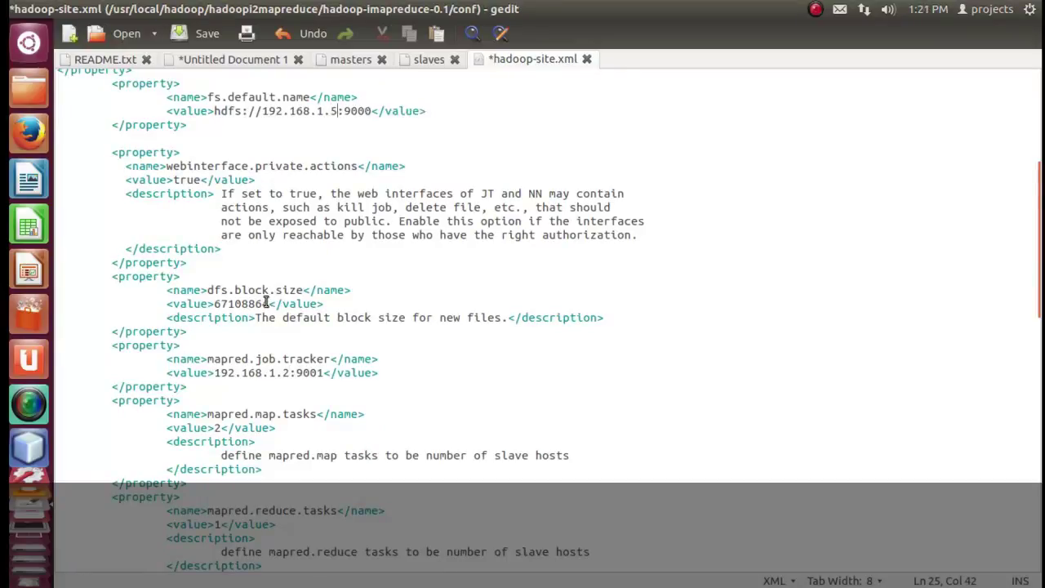
{"action": "left_click", "coordinate": [275, 372]}
{"action": "key", "text": "Delete"}
{"action": "type", "text": "5"}
{"action": "scroll", "coordinate": [415, 343], "scroll_direction": "down", "scroll_amount": 5}
{"action": "scroll", "coordinate": [387, 362], "scroll_direction": "down", "scroll_amount": 5}
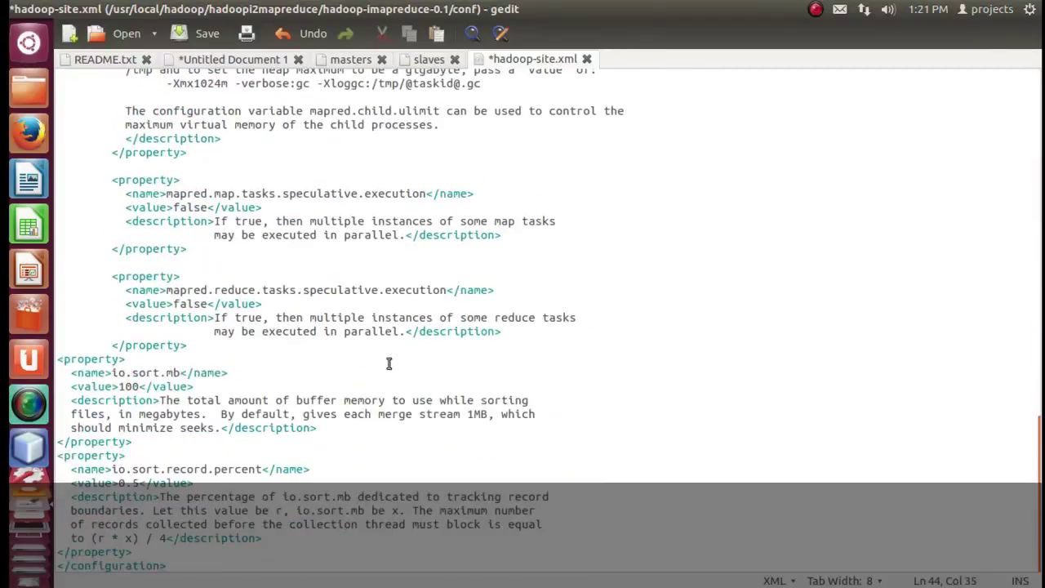
{"action": "scroll", "coordinate": [389, 364], "scroll_direction": "up", "scroll_amount": 12}
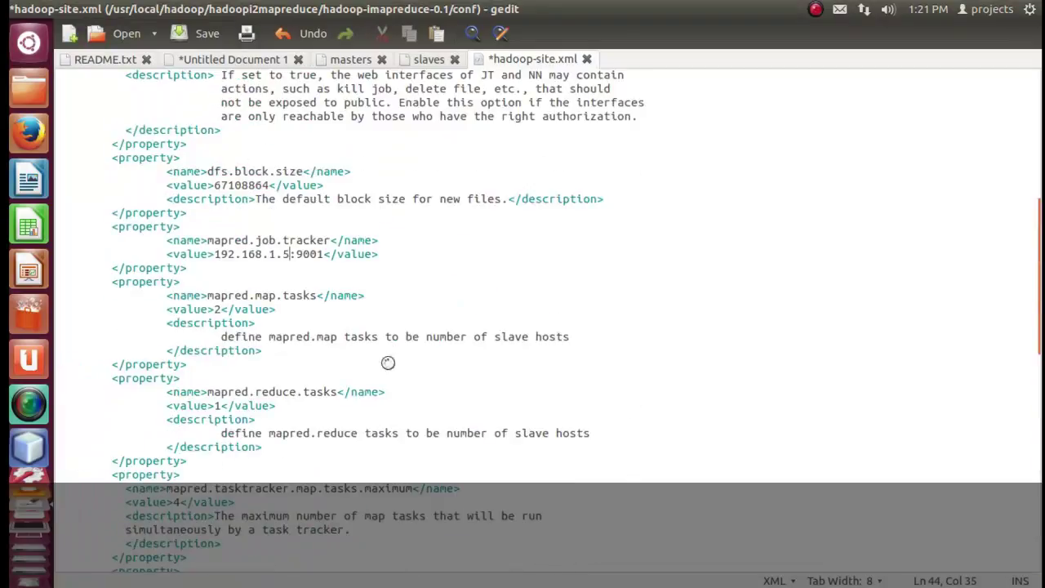
{"action": "key", "text": "ctrl+s"}
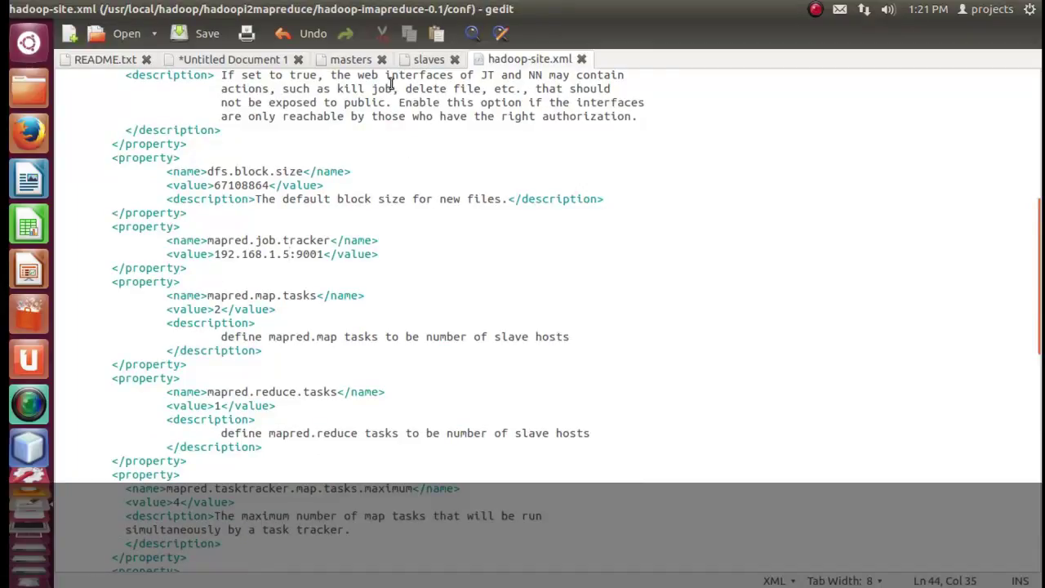
Append 'next change ip too hadoop-site.xml' as a new final line in the notes.
{"action": "left_click", "coordinate": [223, 65]}
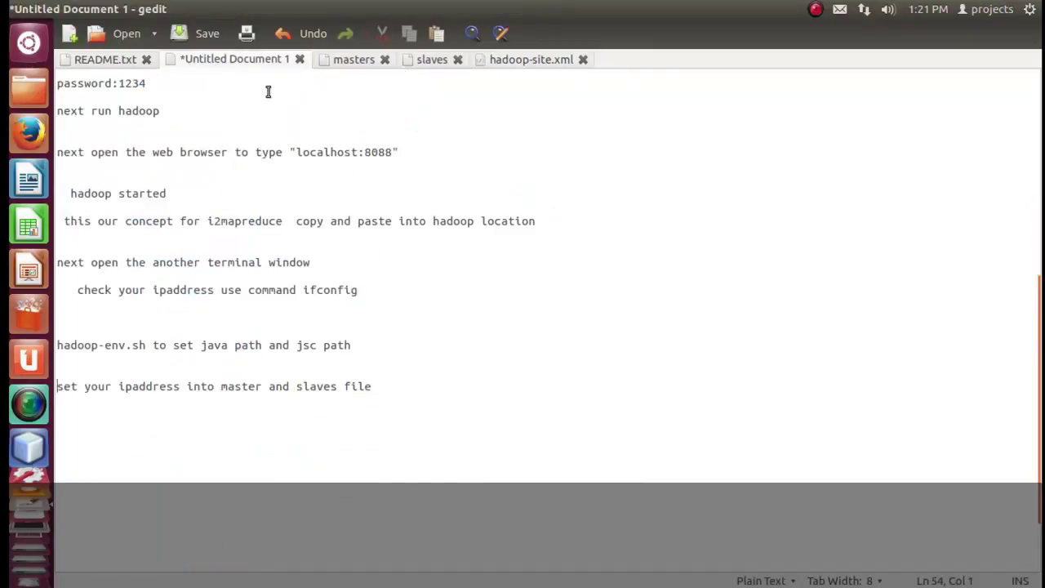
{"action": "left_click", "coordinate": [400, 385]}
{"action": "key", "text": "Return"}
{"action": "type", "text": "next change "}
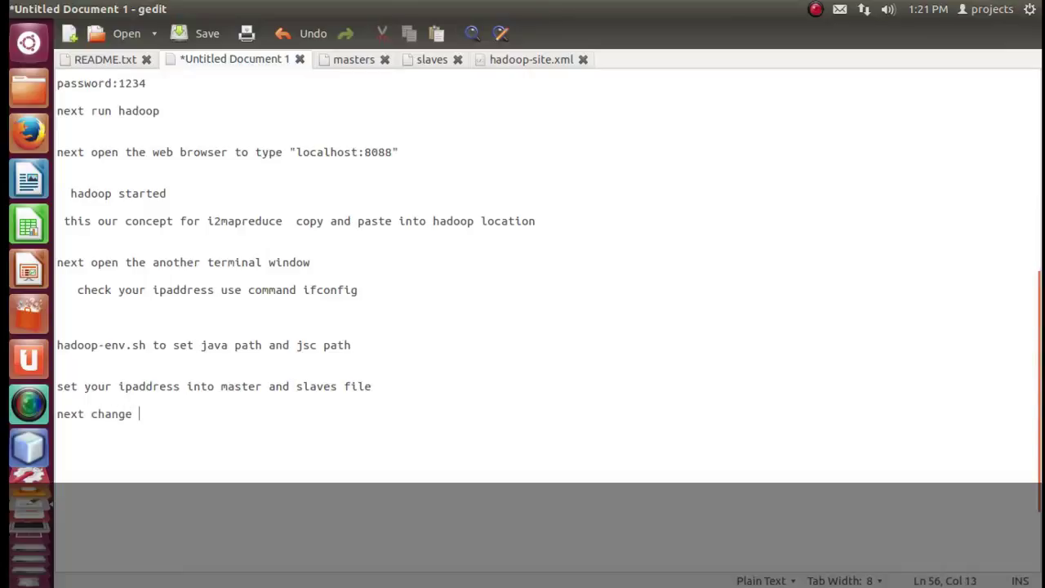
{"action": "type", "text": "ip too hadoop-site"}
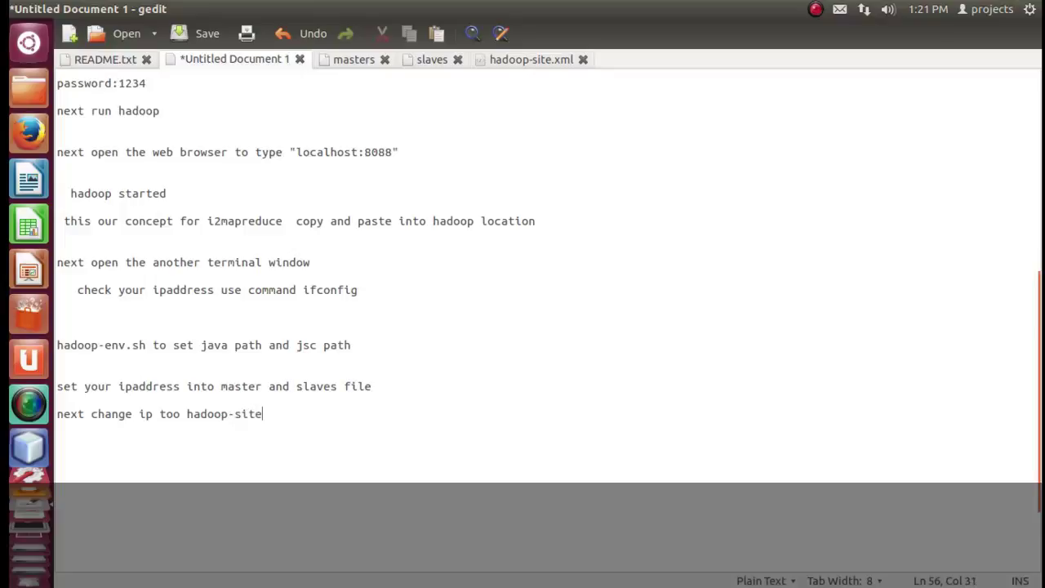
{"action": "type", "text": ".xml"}
{"action": "left_click_drag", "start_coordinate": [290, 414], "coordinate": [54, 414]}
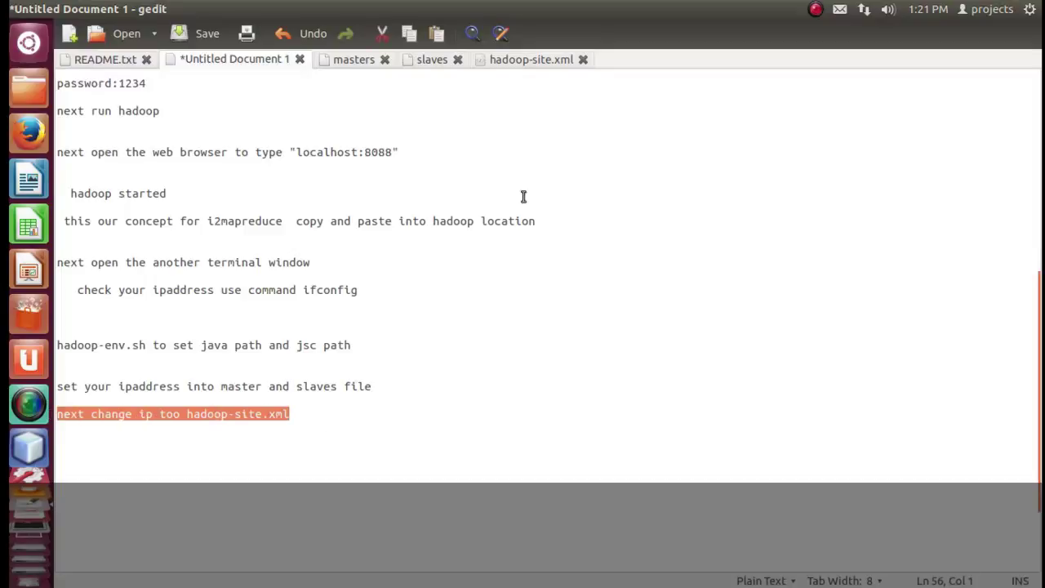
Open conf/hadoop-default.xml in gedit using Open With Text Editor.
{"action": "left_click", "coordinate": [39, 94]}
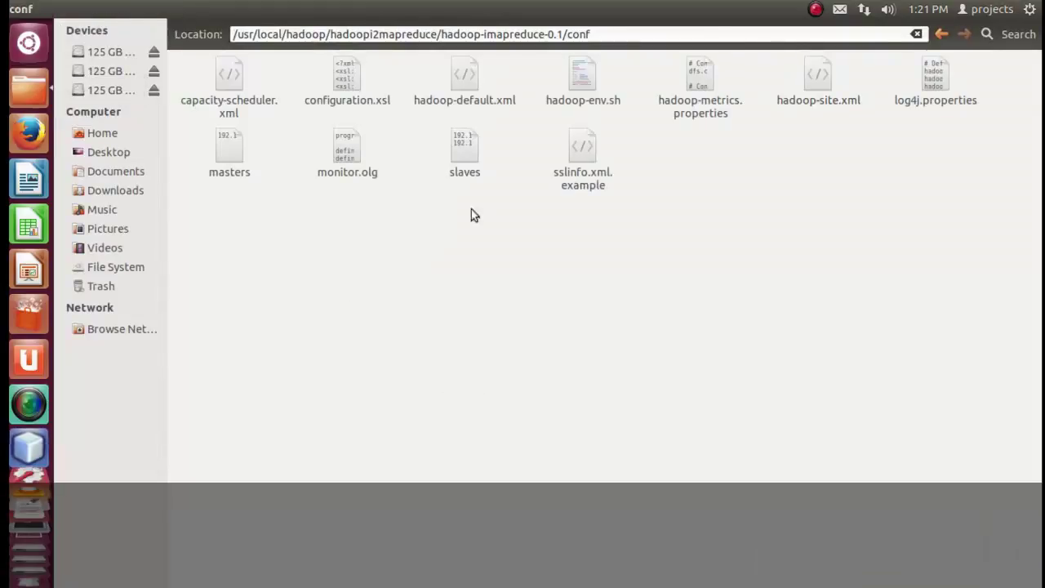
{"action": "left_click", "coordinate": [468, 89]}
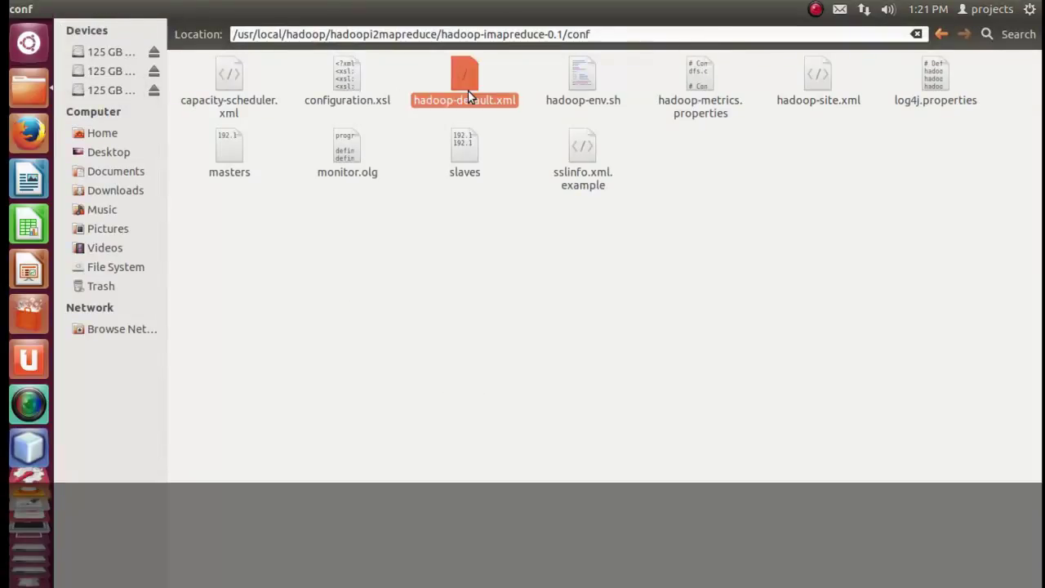
{"action": "right_click", "coordinate": [454, 84]}
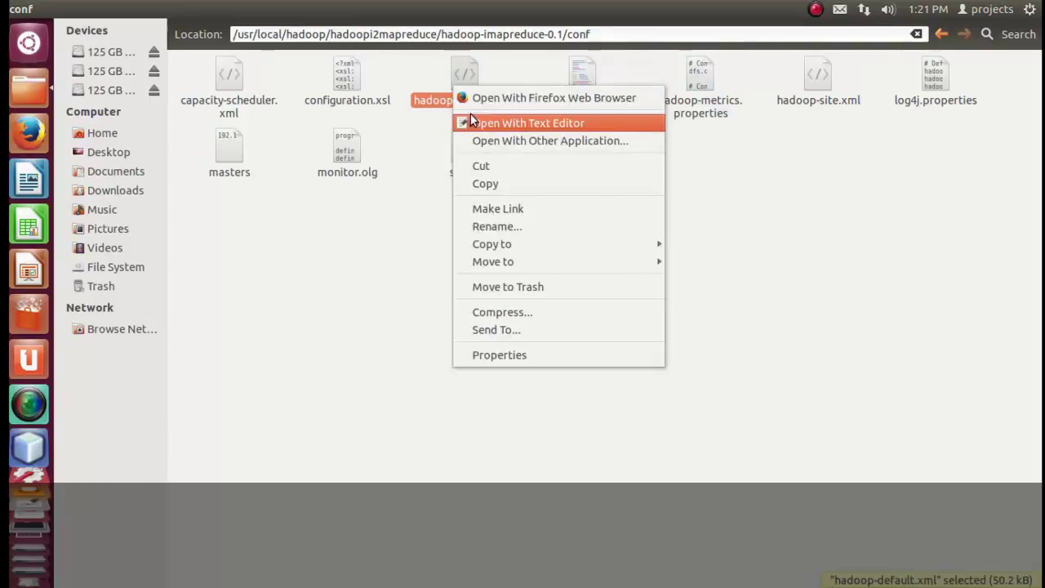
{"action": "left_click", "coordinate": [471, 124]}
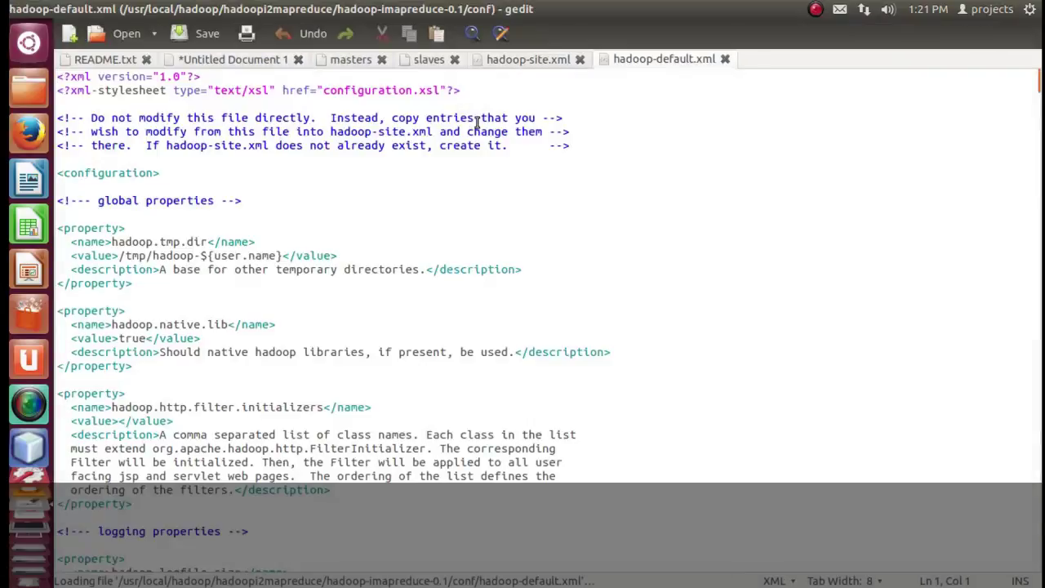
Scroll through hadoop-default.xml and back up, placing the caret in the hadoop.tmp.dir value.
{"action": "scroll", "coordinate": [446, 250], "scroll_direction": "down", "scroll_amount": 12}
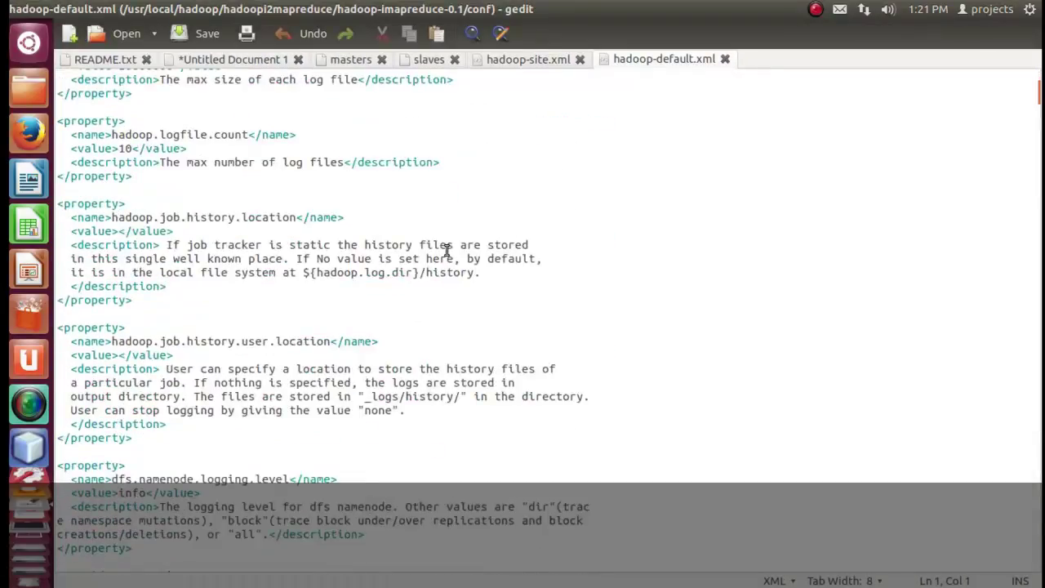
{"action": "scroll", "coordinate": [446, 250], "scroll_direction": "down", "scroll_amount": 20}
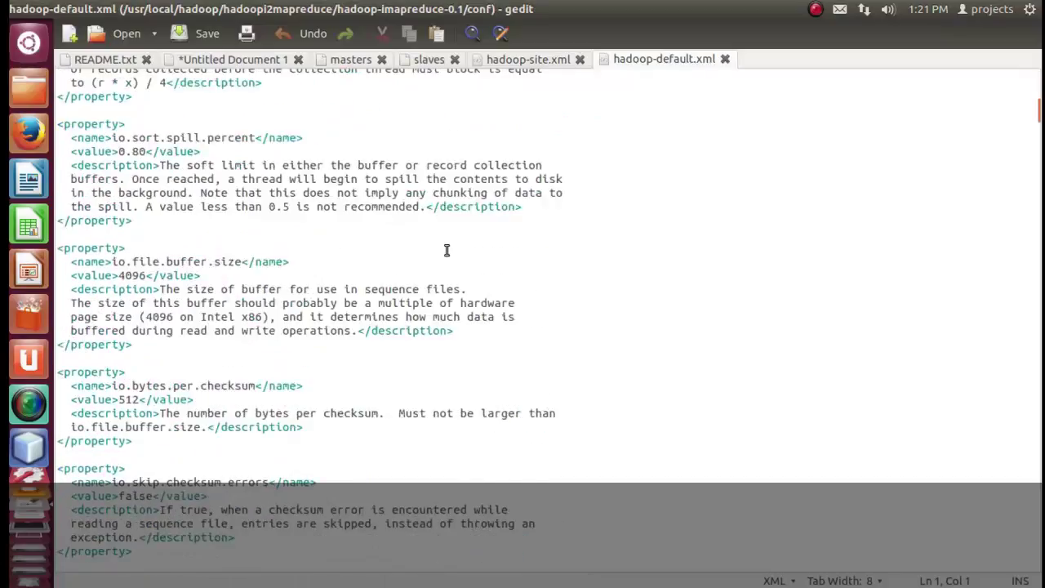
{"action": "scroll", "coordinate": [446, 250], "scroll_direction": "down", "scroll_amount": 10}
{"action": "scroll", "coordinate": [447, 249], "scroll_direction": "down", "scroll_amount": 10}
{"action": "scroll", "coordinate": [447, 250], "scroll_direction": "up", "scroll_amount": 20}
{"action": "scroll", "coordinate": [447, 250], "scroll_direction": "up", "scroll_amount": 17}
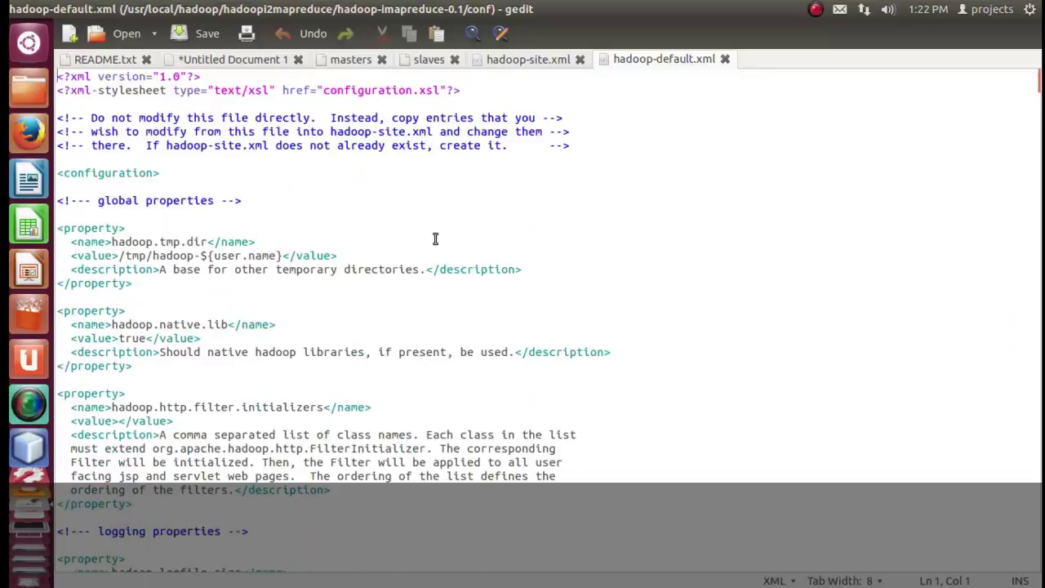
{"action": "left_click", "coordinate": [131, 256]}
In Files, go up to hadoop-imapreduce-0.1 and open its bin folder.
{"action": "left_click", "coordinate": [31, 402]}
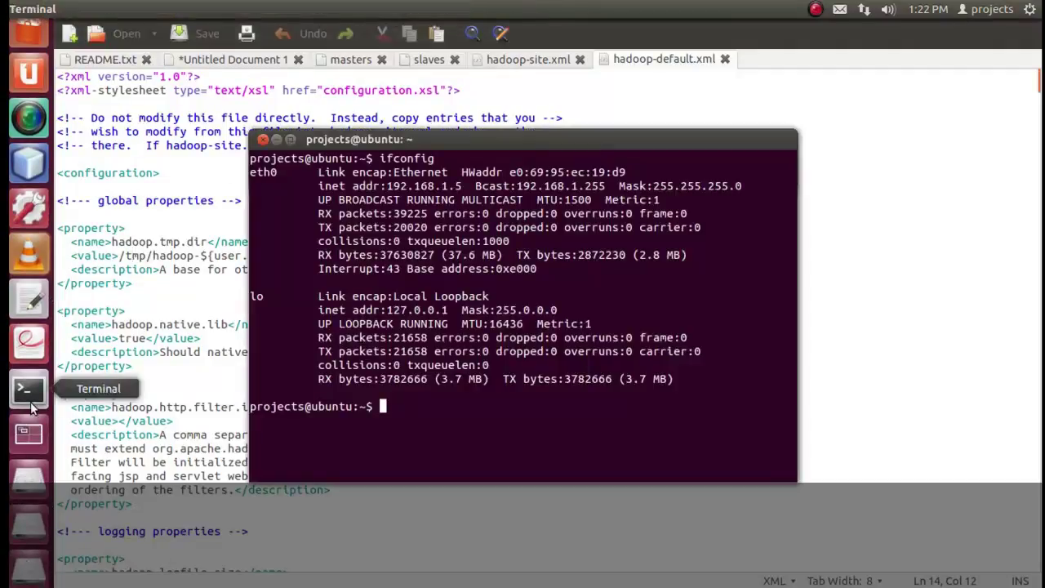
{"action": "left_click", "coordinate": [18, 88]}
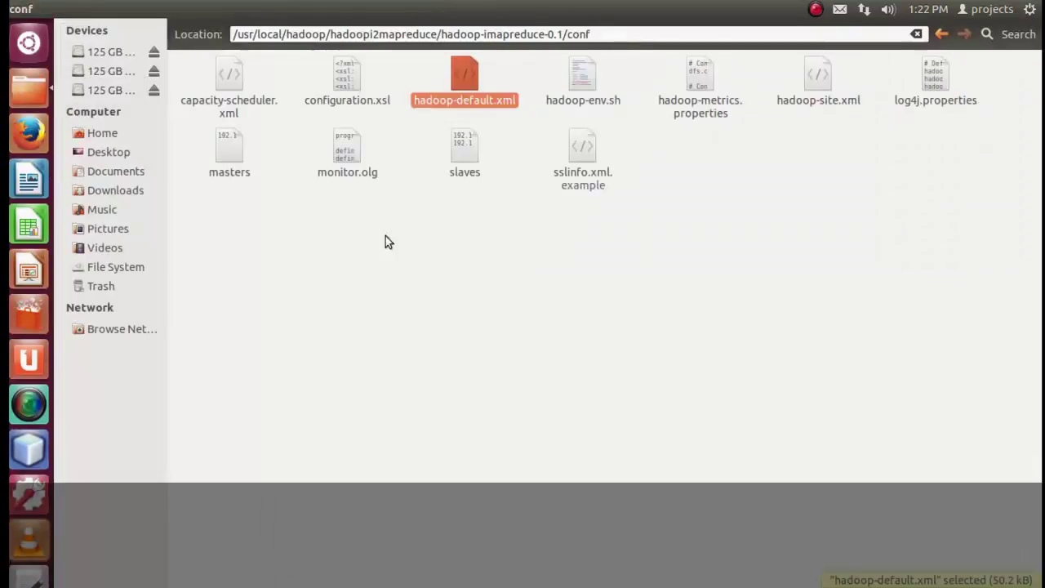
{"action": "key", "text": "BackSpace"}
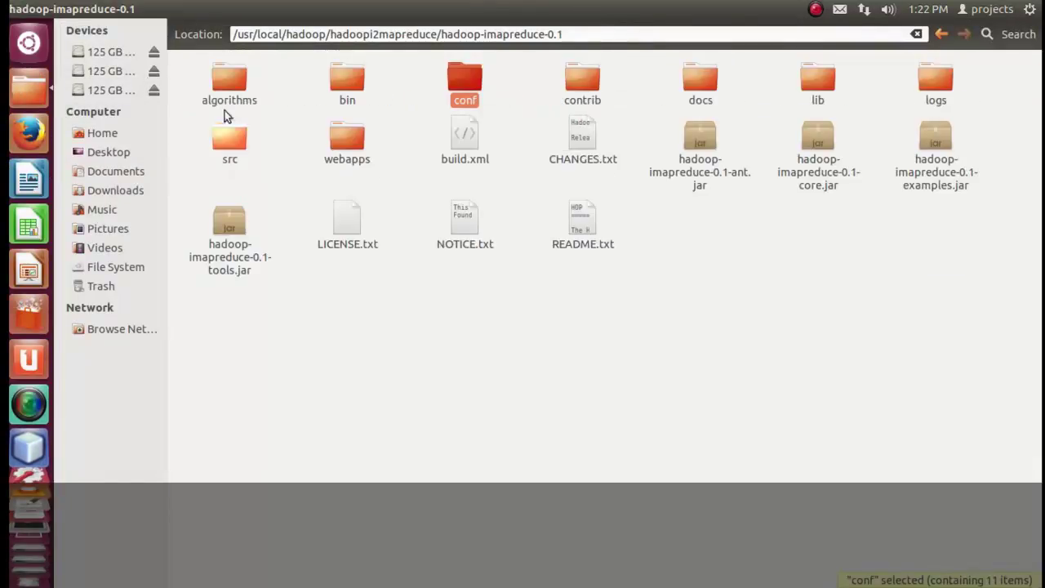
{"action": "double_click", "coordinate": [338, 87]}
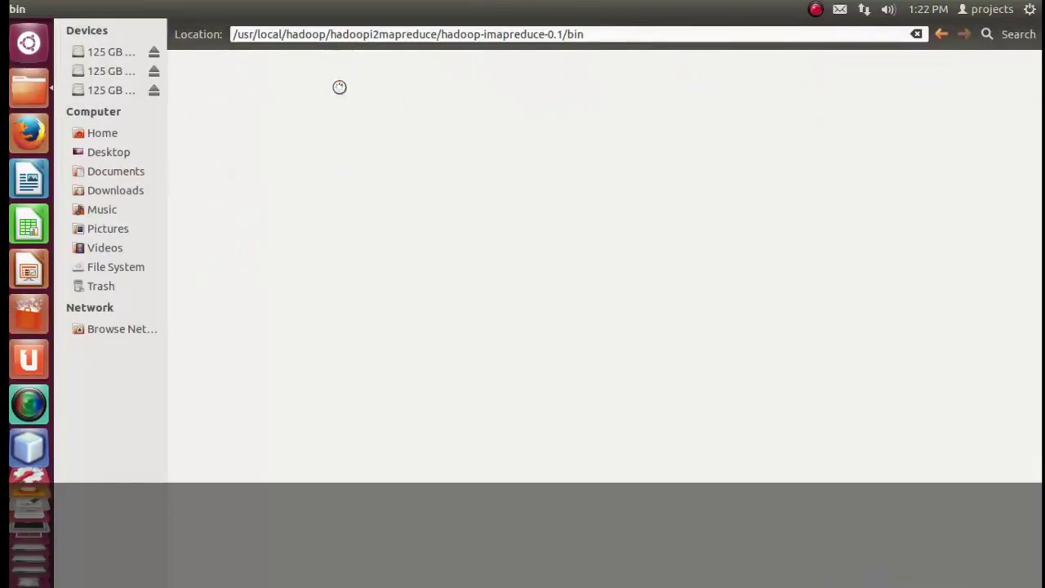
Copy the bin folder's full path from the Location bar for use in the terminal.
{"action": "triple_click", "coordinate": [622, 35]}
{"action": "key", "text": "ctrl+c"}
{"action": "right_click", "coordinate": [249, 35]}
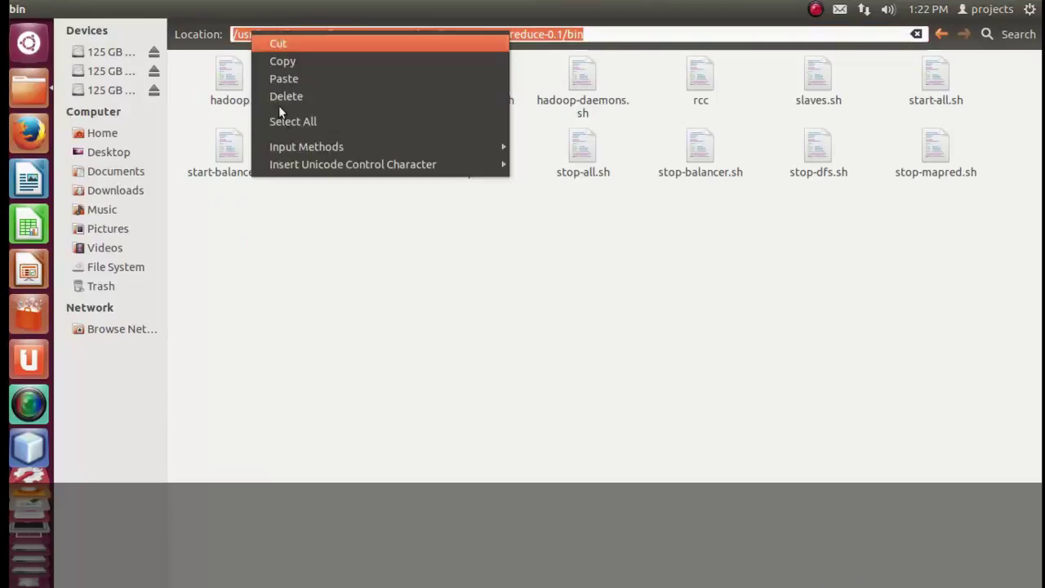
{"action": "left_click", "coordinate": [289, 66]}
{"action": "scroll", "coordinate": [29, 531], "scroll_direction": "down", "scroll_amount": 3}
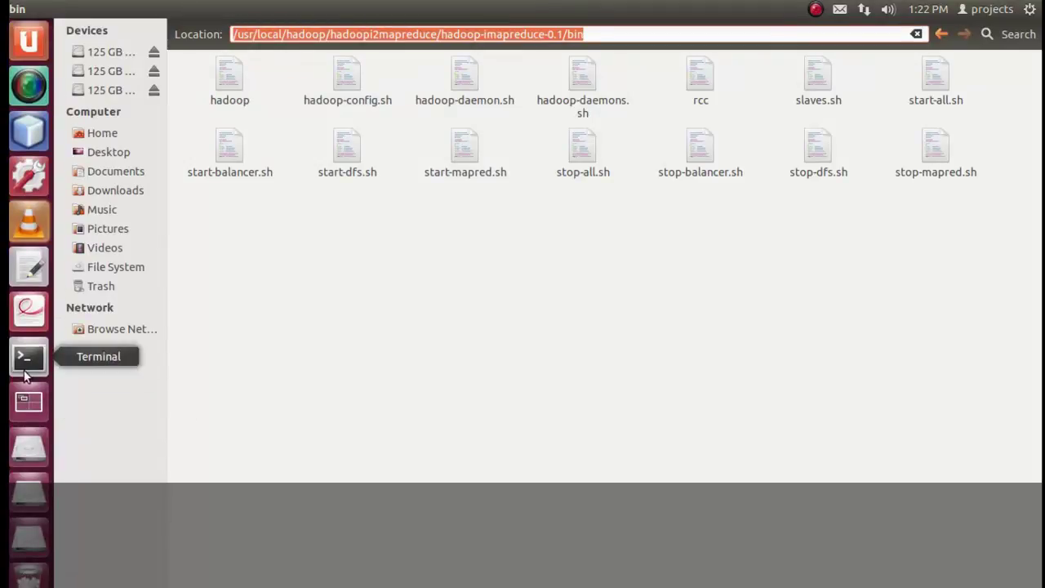
{"action": "left_click", "coordinate": [28, 357]}
{"action": "right_click", "coordinate": [466, 420]}
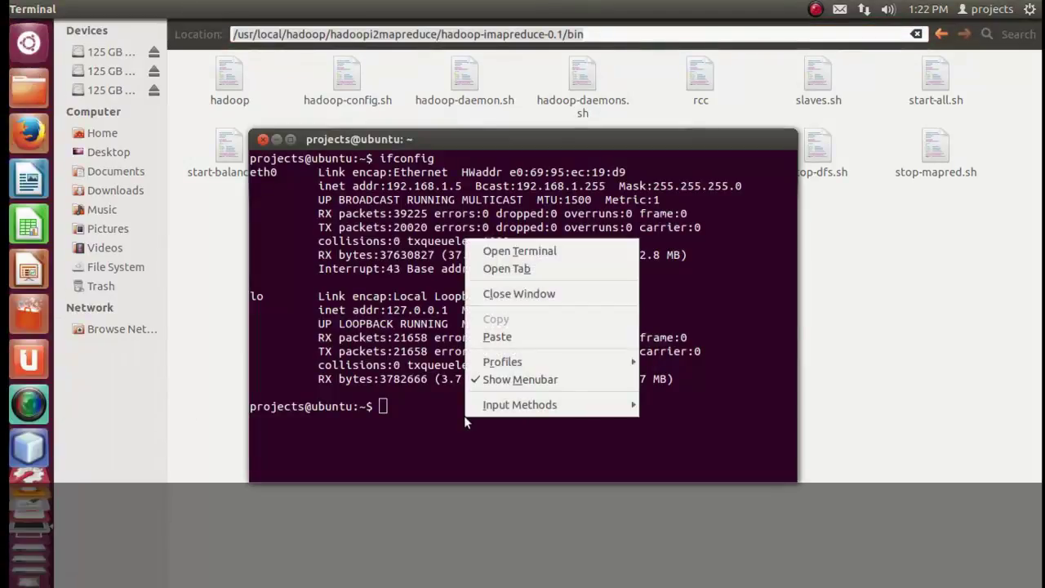
Change directory with cd to the pasted hadoop-imapreduce-0.1/bin path.
{"action": "left_click", "coordinate": [415, 404]}
{"action": "type", "text": "cd"}
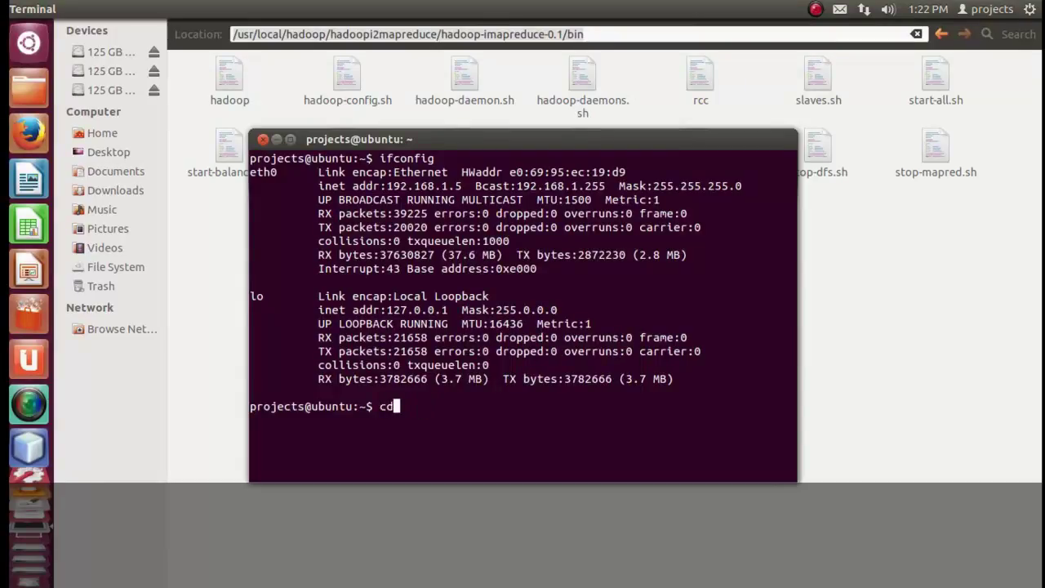
{"action": "right_click", "coordinate": [438, 418]}
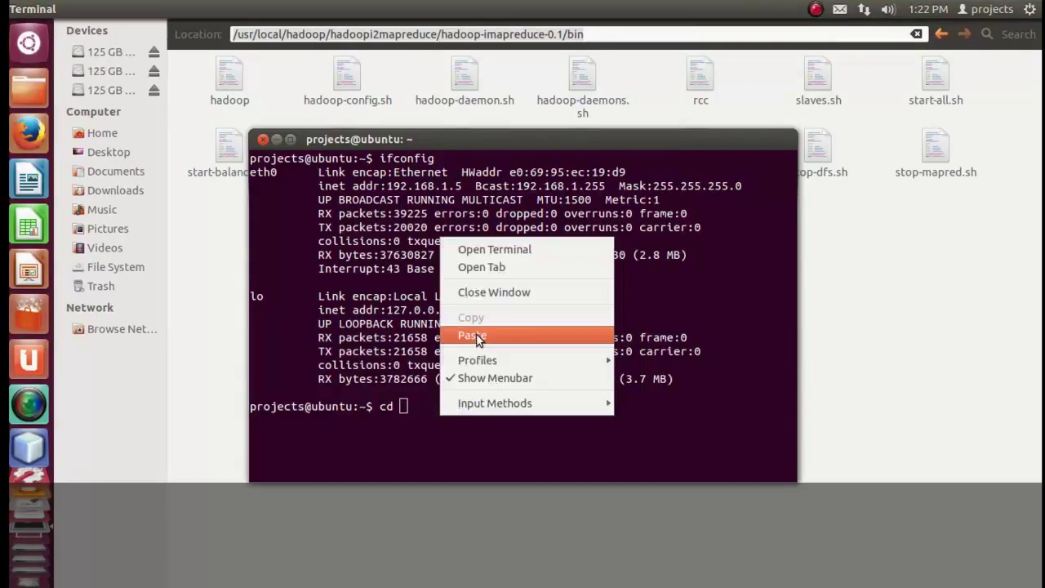
{"action": "left_click", "coordinate": [472, 338]}
{"action": "key", "text": "Return"}
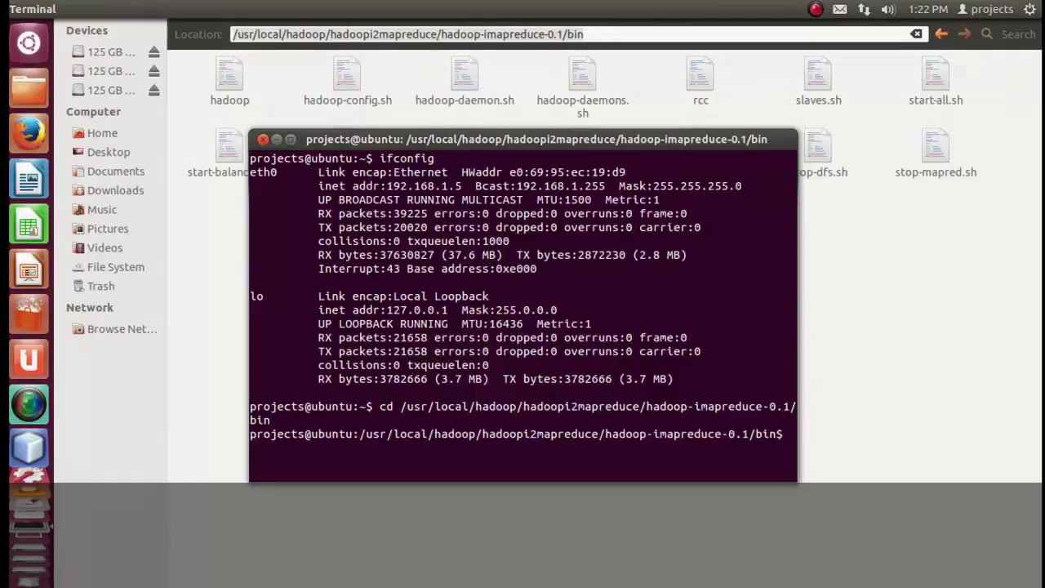
Clear the screen, list the bin scripts with ls, and enter ./start-all.sh.
{"action": "type", "text": "clear"}
{"action": "key", "text": "Return"}
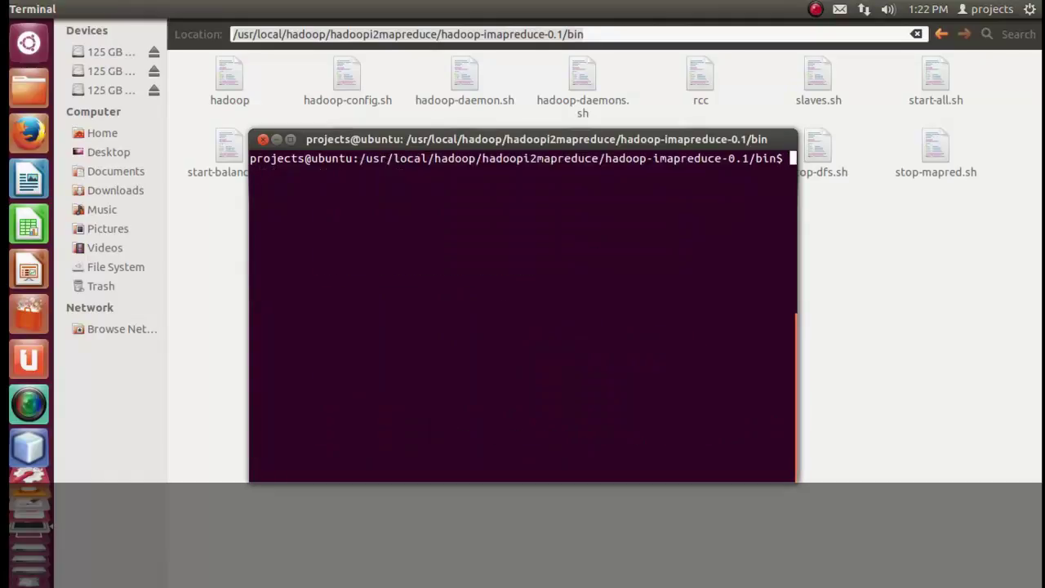
{"action": "type", "text": "ls"}
{"action": "key", "text": "Return"}
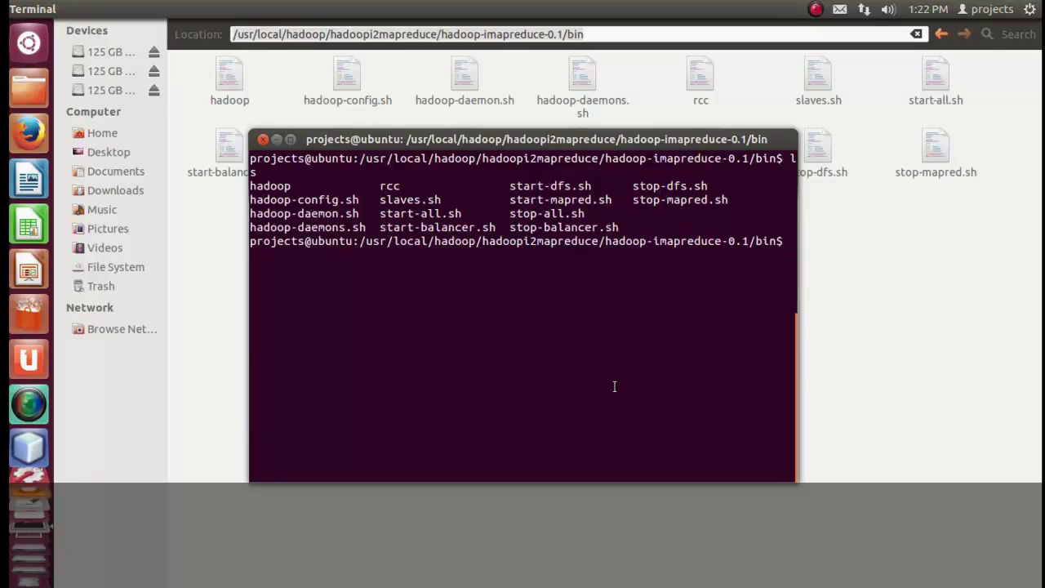
{"action": "type", "text": "./start"}
{"action": "type", "text": "-all.sh"}
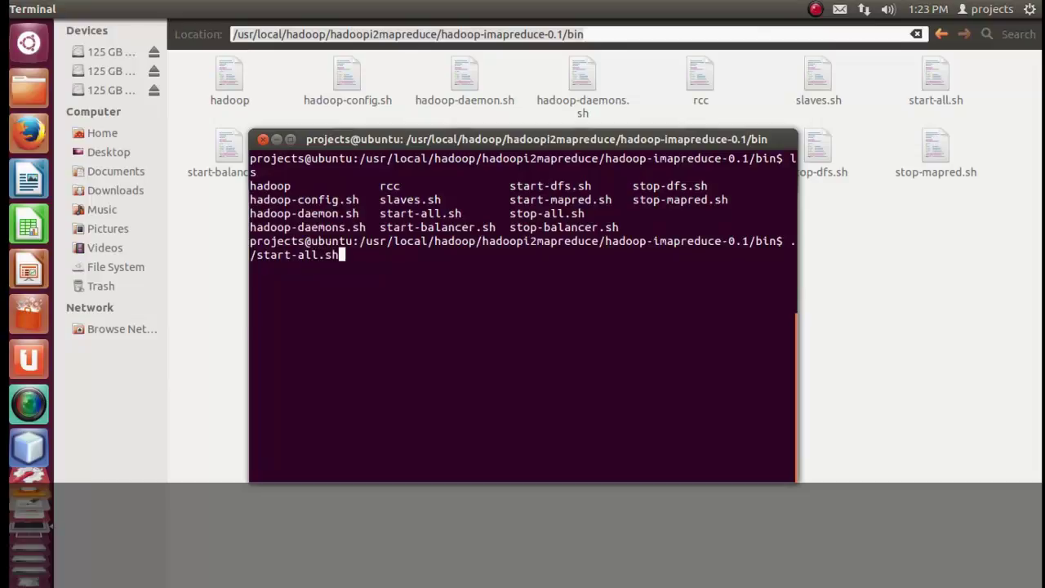
Run ./start-all.sh, then rerun it as 'sudo sh start-all.sh' and submit the administrator password.
{"action": "key", "text": "Return"}
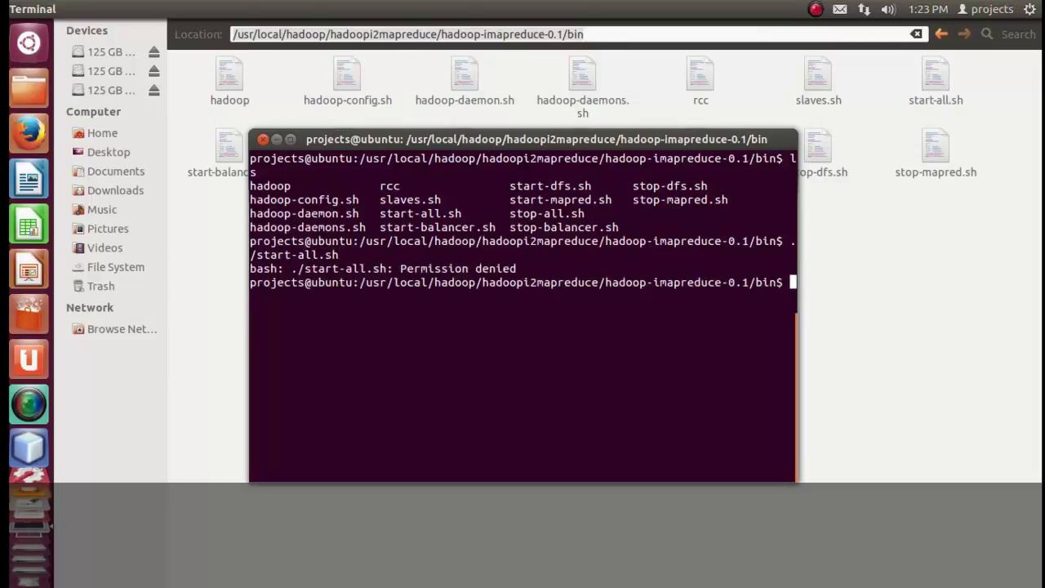
{"action": "key", "text": "Up"}
{"action": "key", "text": "Delete"}
{"action": "key", "text": "Delete"}
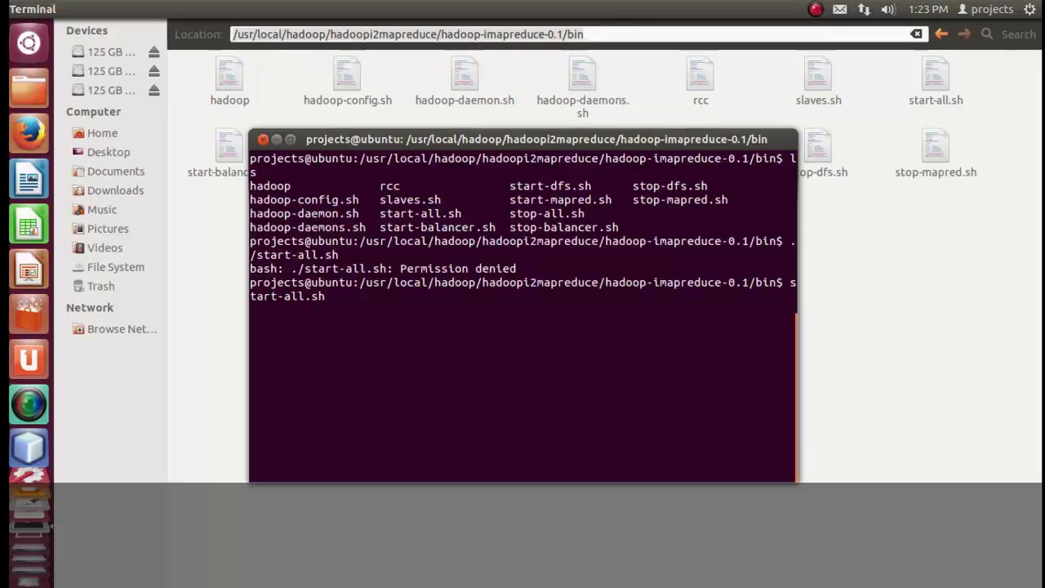
{"action": "type", "text": "sudo "}
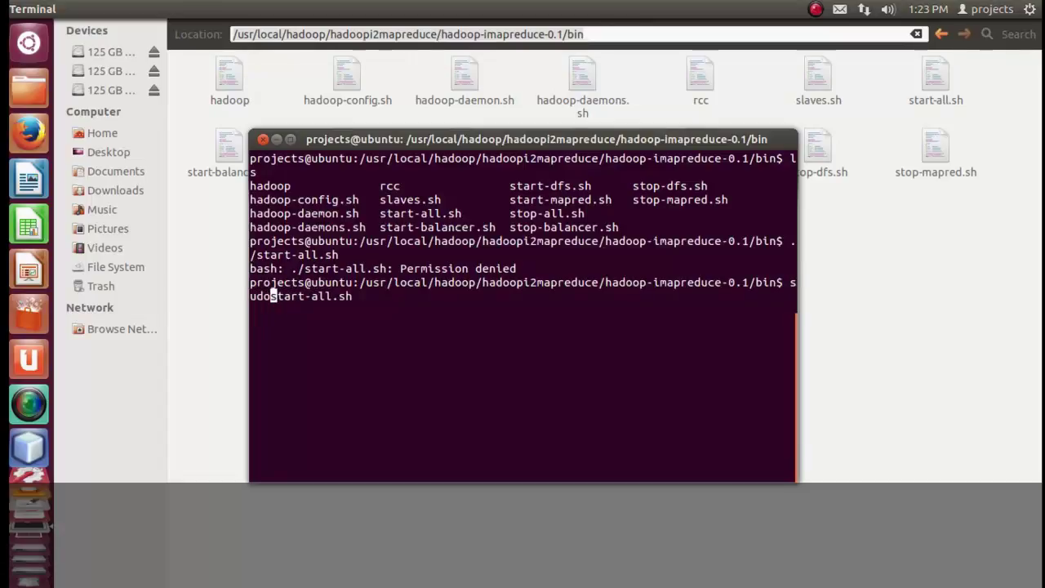
{"action": "type", "text": "sh"}
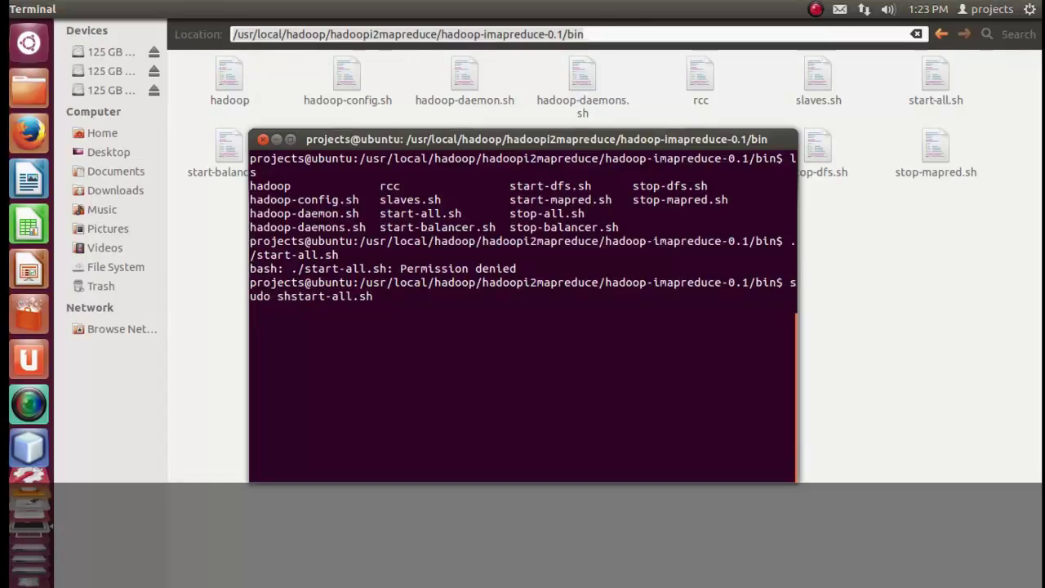
{"action": "key", "text": "End"}
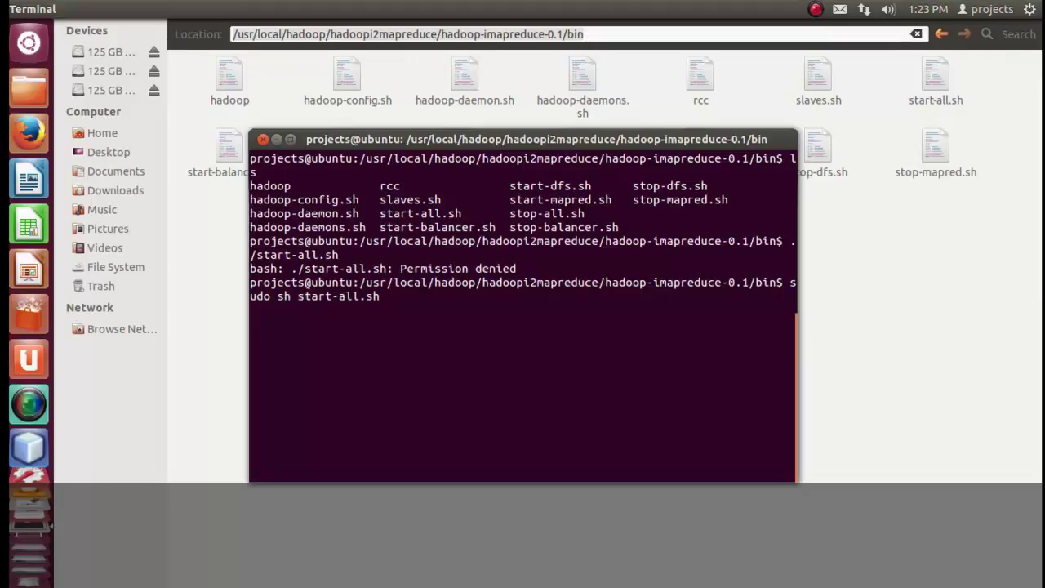
{"action": "key", "text": "Return"}
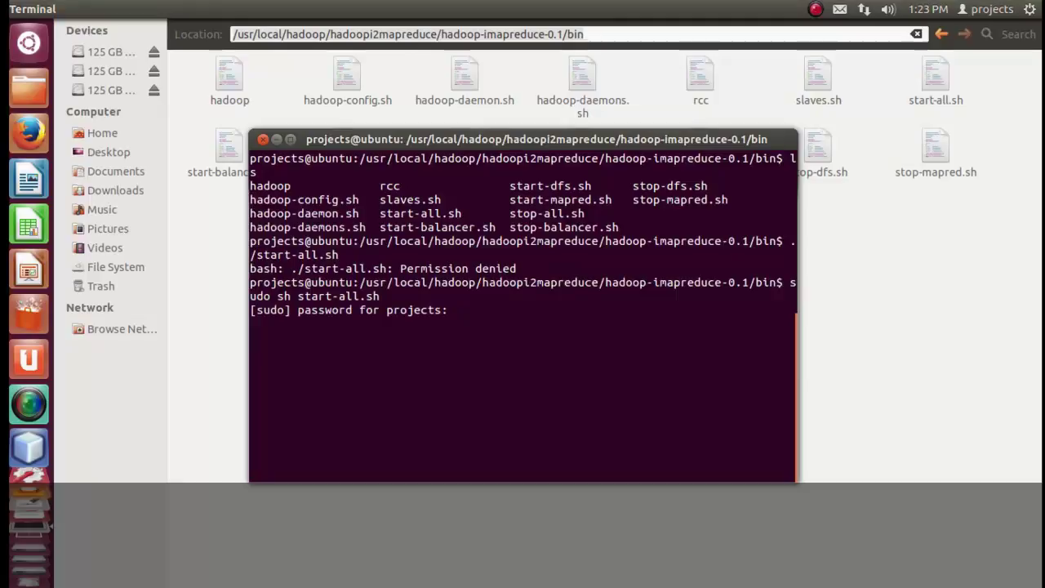
{"action": "key", "text": "Return"}
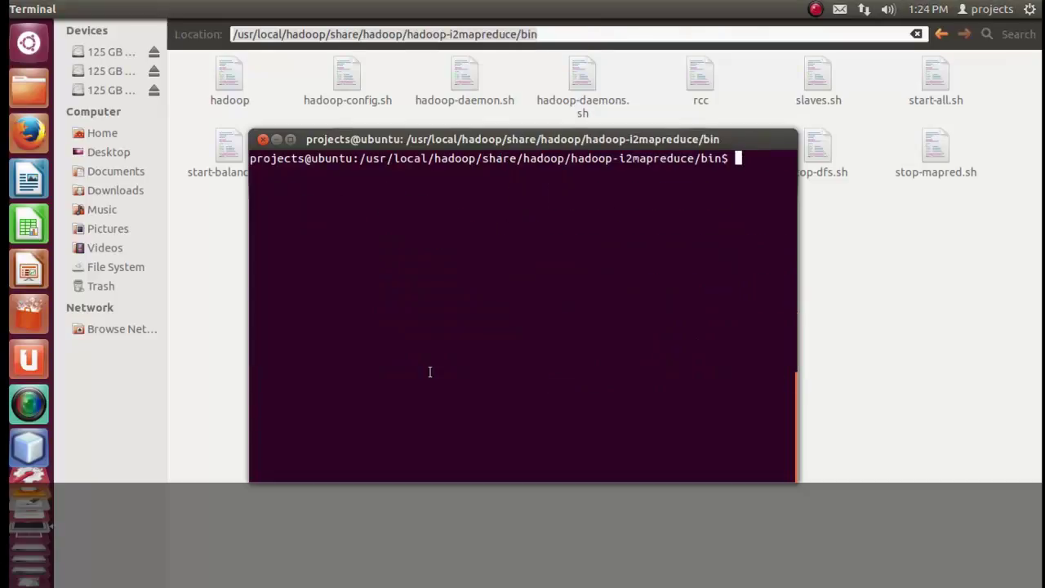
Run start-all.sh via tab completion and enter the node login password.
{"action": "type", "text": "./start-a"}
{"action": "key", "text": "Tab"}
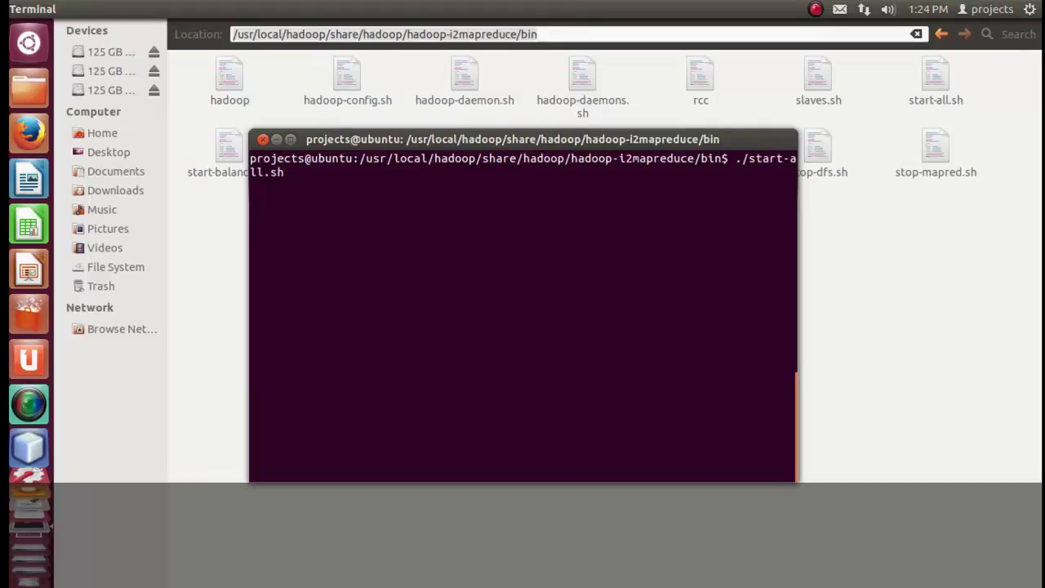
{"action": "key", "text": "Return"}
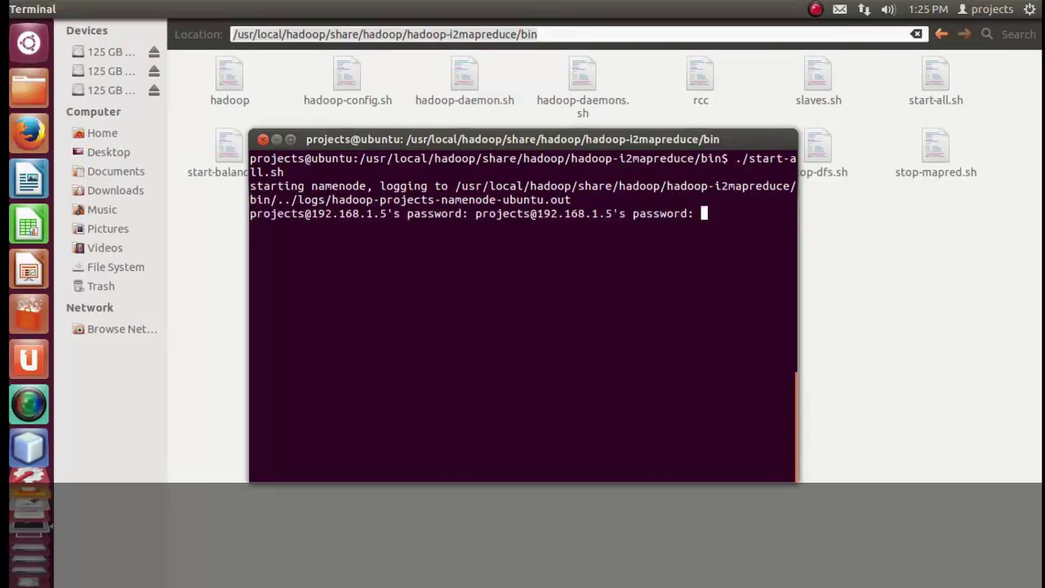
{"action": "key", "text": "Return"}
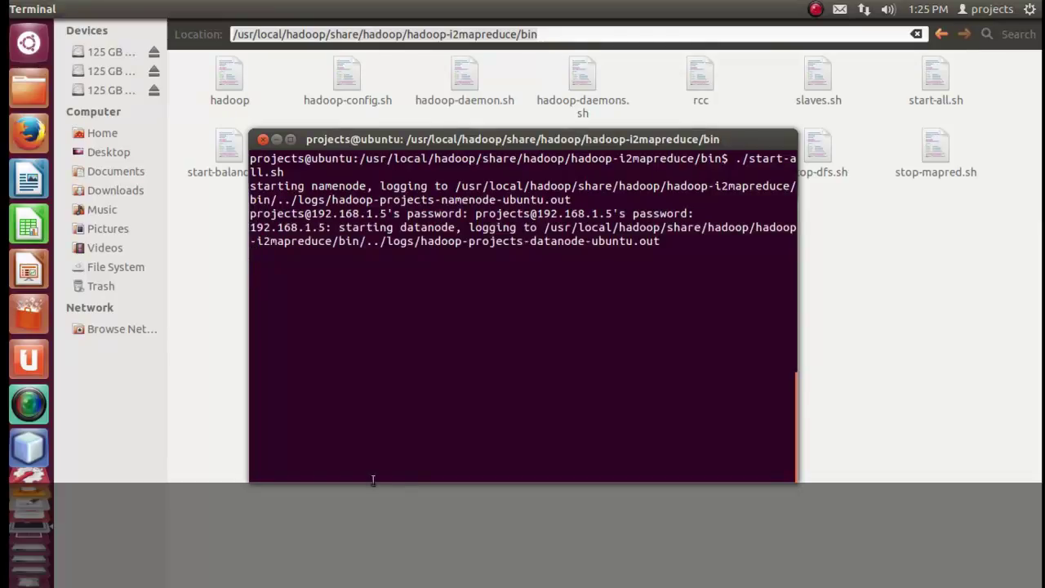
In the Untitled Document 1 notes, add a new line 'password main user password'.
{"action": "left_click", "coordinate": [28, 415]}
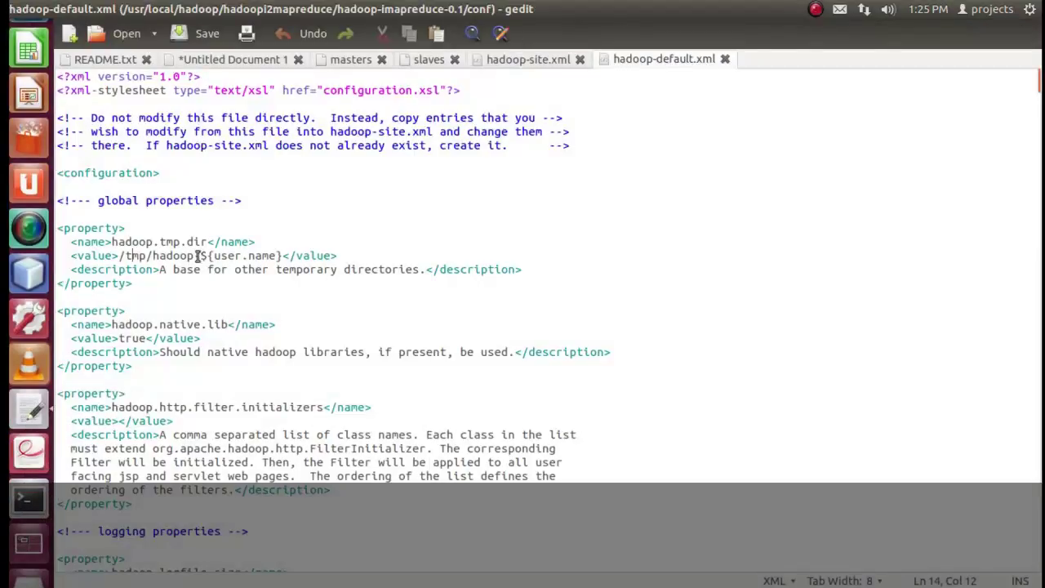
{"action": "left_click", "coordinate": [218, 67]}
{"action": "left_click", "coordinate": [317, 417]}
{"action": "key", "text": "Return"}
{"action": "key", "text": "Return"}
{"action": "key", "text": "Return"}
{"action": "type", "text": "password main user "}
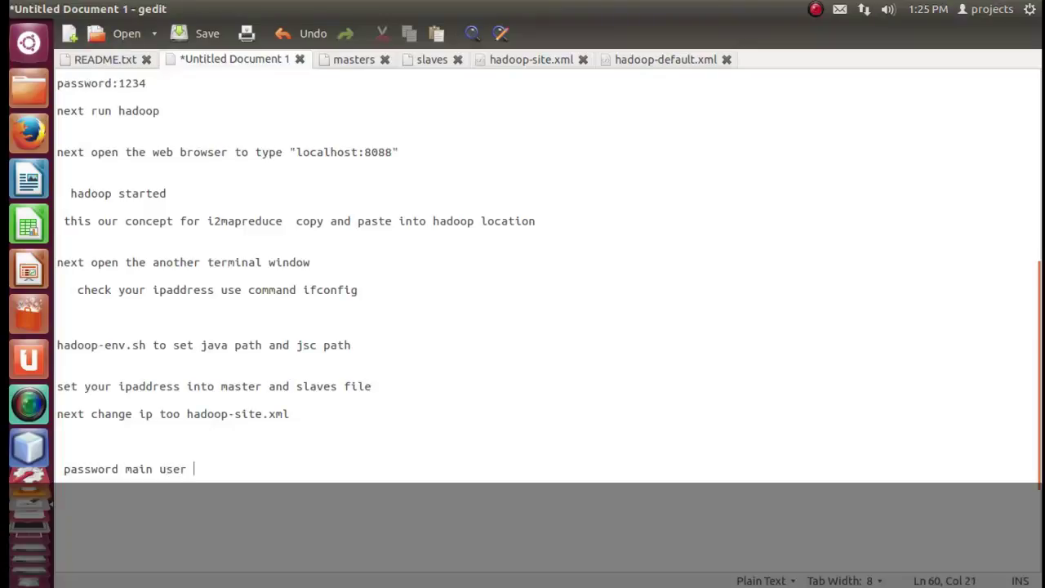
{"action": "type", "text": "passwords"}
Select the new password note line and return to the Hadoop startup terminal.
{"action": "left_click_drag", "start_coordinate": [264, 471], "coordinate": [62, 470]}
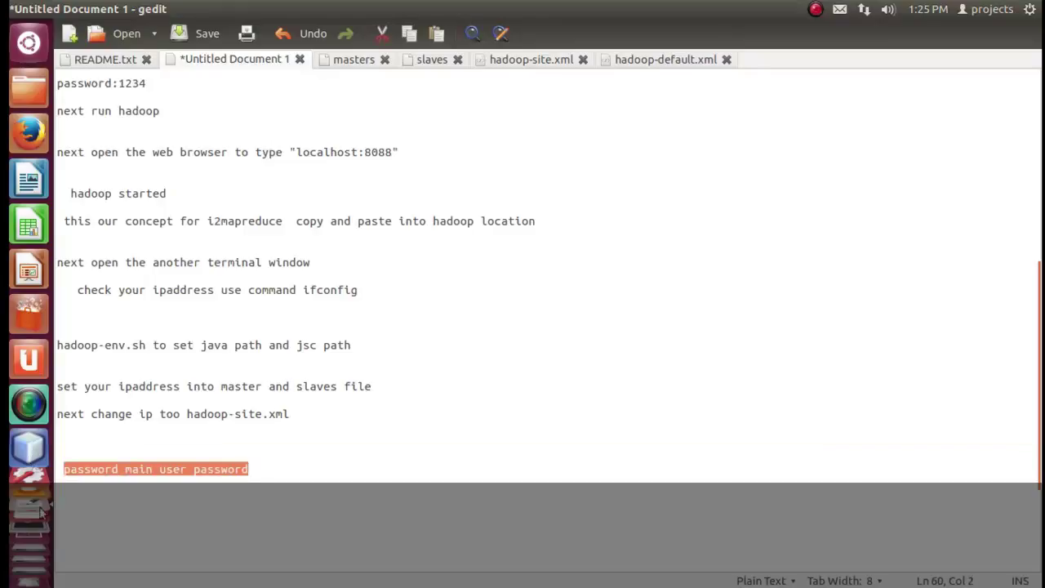
{"action": "left_click", "coordinate": [29, 565]}
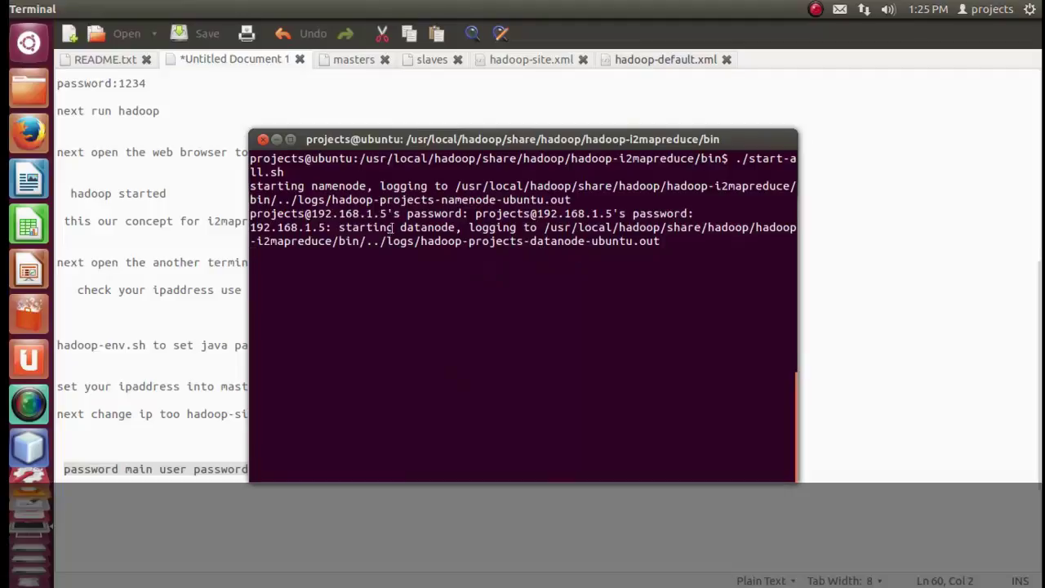
View the hduser terminal's jps output showing ResourceManager and NodeManager, then return to the notes.
{"action": "left_click_drag", "start_coordinate": [403, 213], "coordinate": [249, 214]}
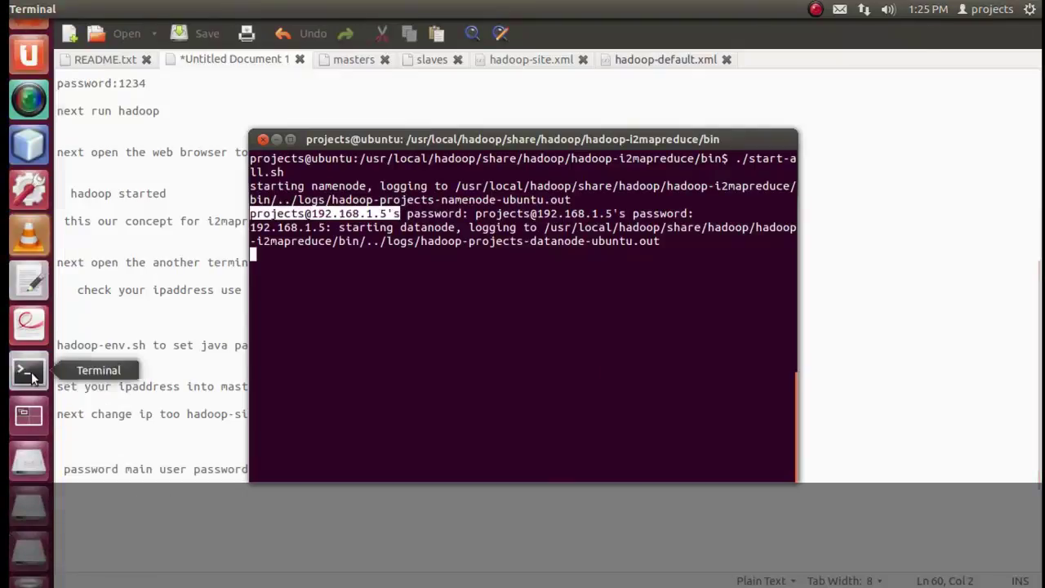
{"action": "left_click", "coordinate": [29, 371]}
{"action": "left_click", "coordinate": [719, 272]}
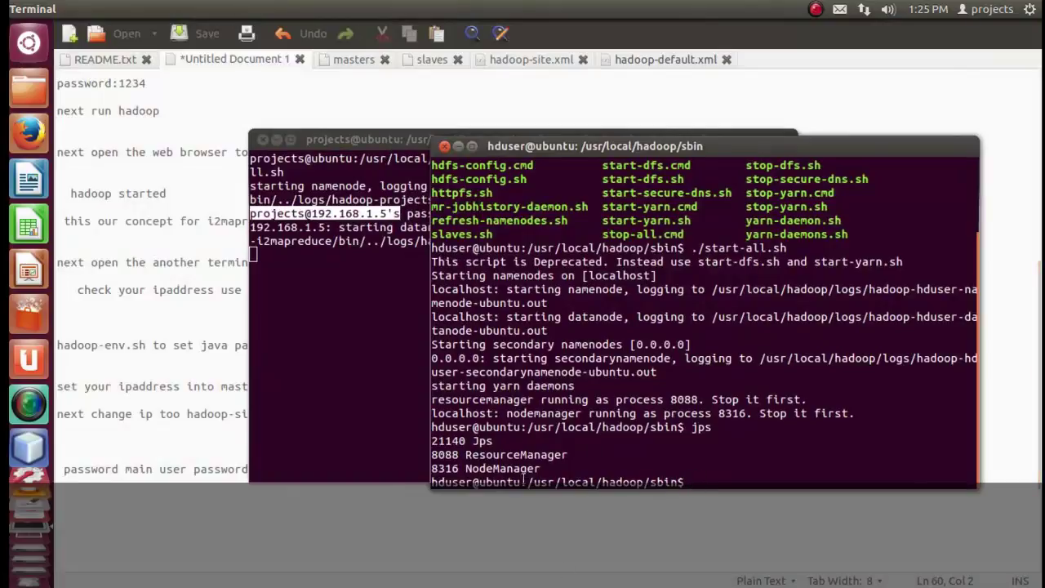
{"action": "left_click_drag", "start_coordinate": [528, 482], "coordinate": [431, 481]}
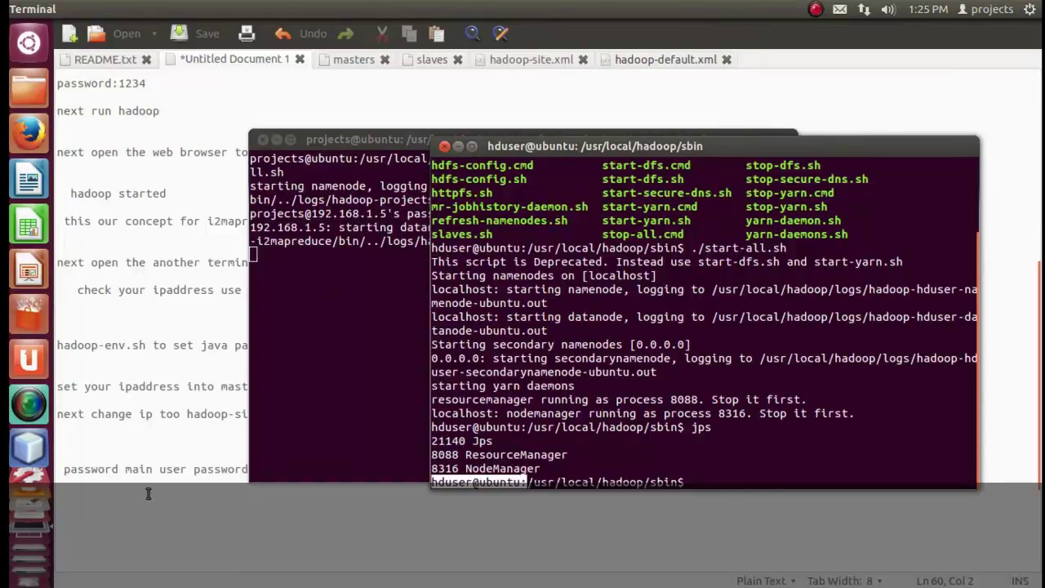
{"action": "left_click", "coordinate": [373, 465]}
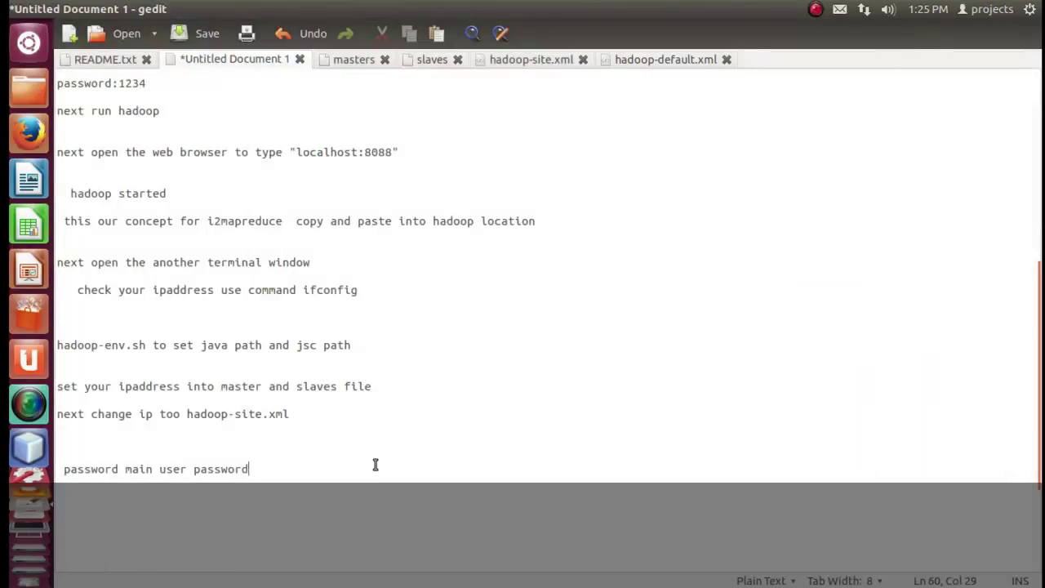
Type 'hadoop mapreduce and i2mpareduce in running stage' on a new last line of the notes.
{"action": "key", "text": "Return"}
{"action": "key", "text": "Return"}
{"action": "key", "text": "Return"}
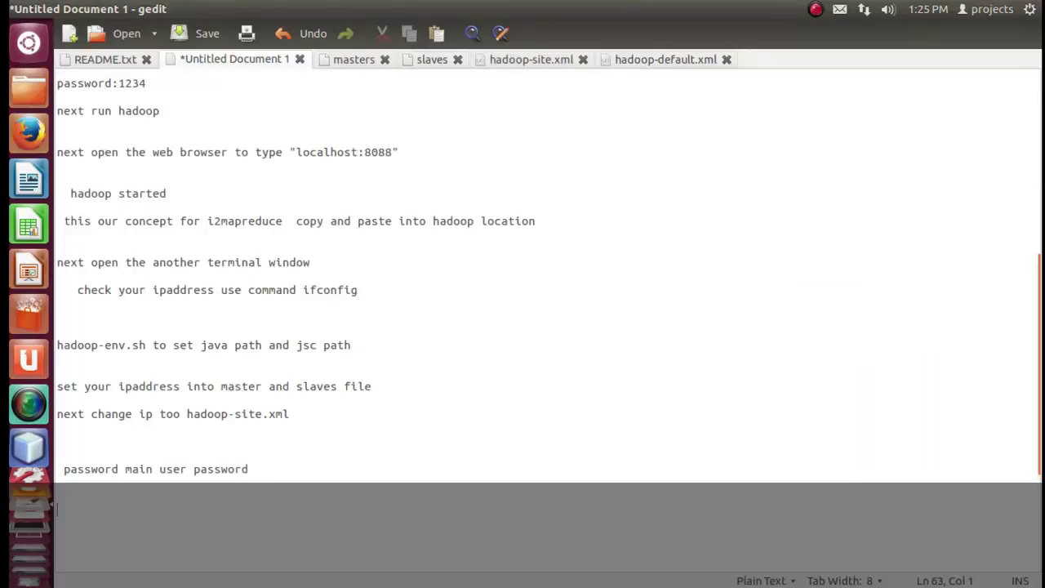
{"action": "type", "text": "hadoop map"}
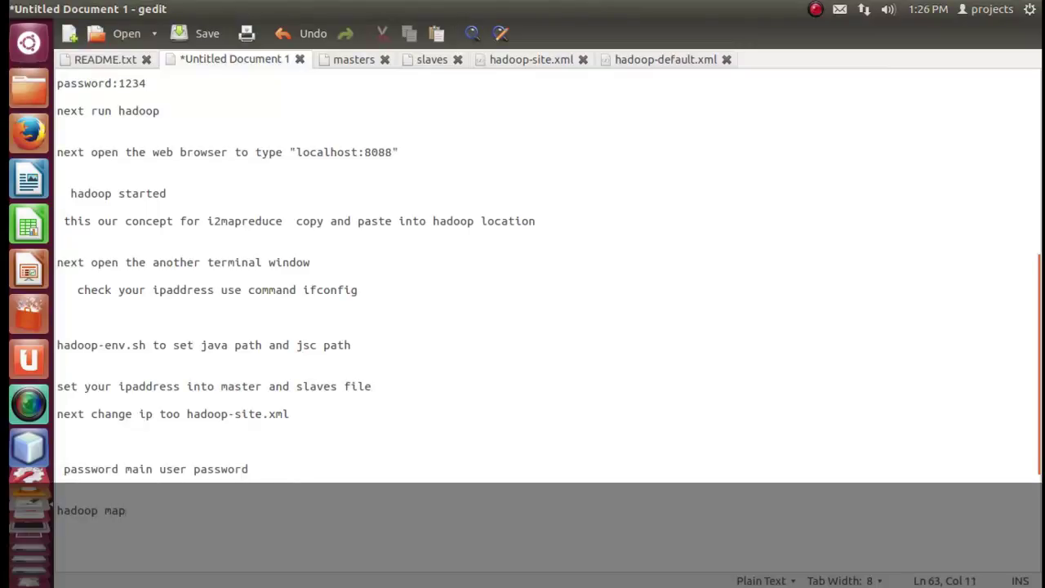
{"action": "type", "text": "reduce and i2mpa"}
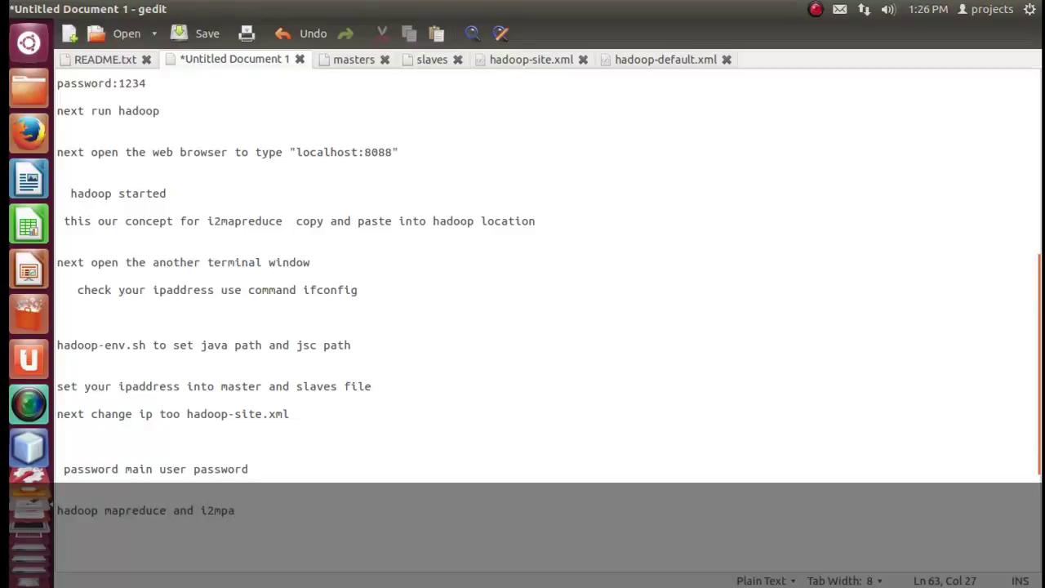
{"action": "type", "text": "reduce"}
{"action": "type", "text": "inr"}
{"action": "type", "text": "n runnin"}
{"action": "type", "text": "g stage"}
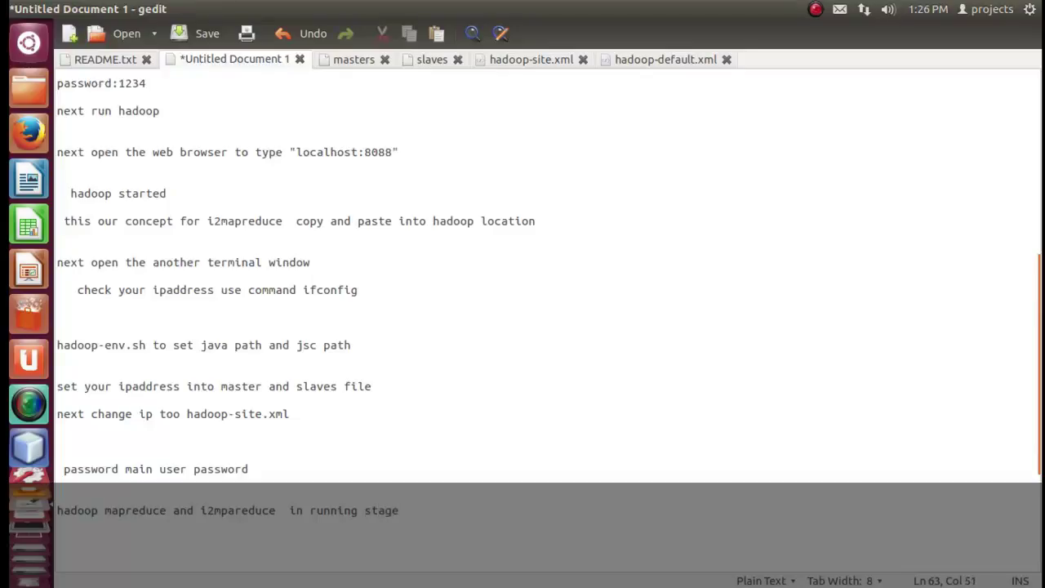
Select the running-stage note, then browse the hadoop-i2mapreduce folders in Files, opening algorithms.
{"action": "left_click_drag", "start_coordinate": [464, 514], "coordinate": [96, 513]}
{"action": "left_click", "coordinate": [28, 88]}
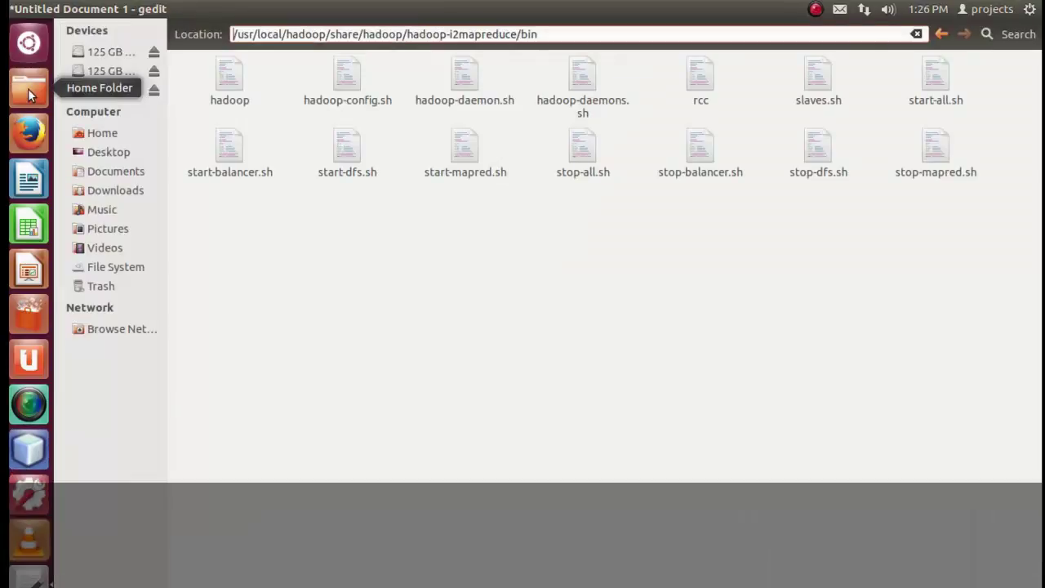
{"action": "key", "text": "alt+Up"}
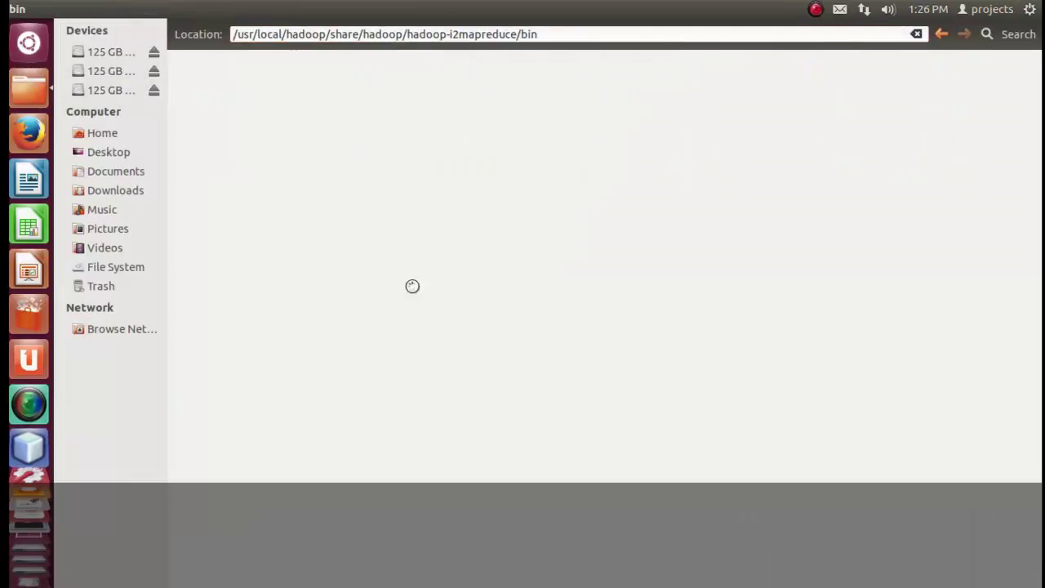
{"action": "double_click", "coordinate": [234, 85]}
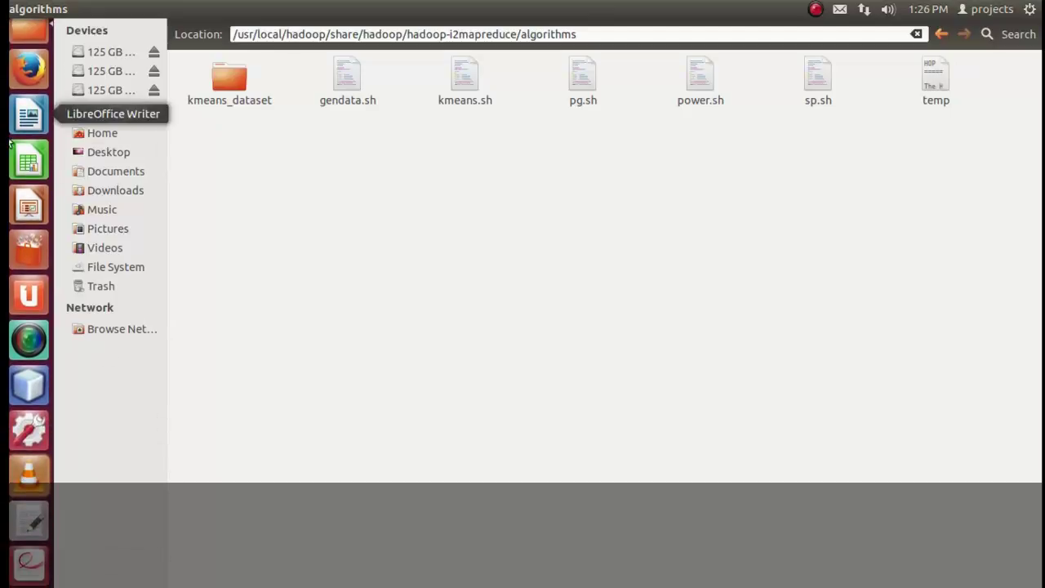
{"action": "left_click", "coordinate": [27, 32]}
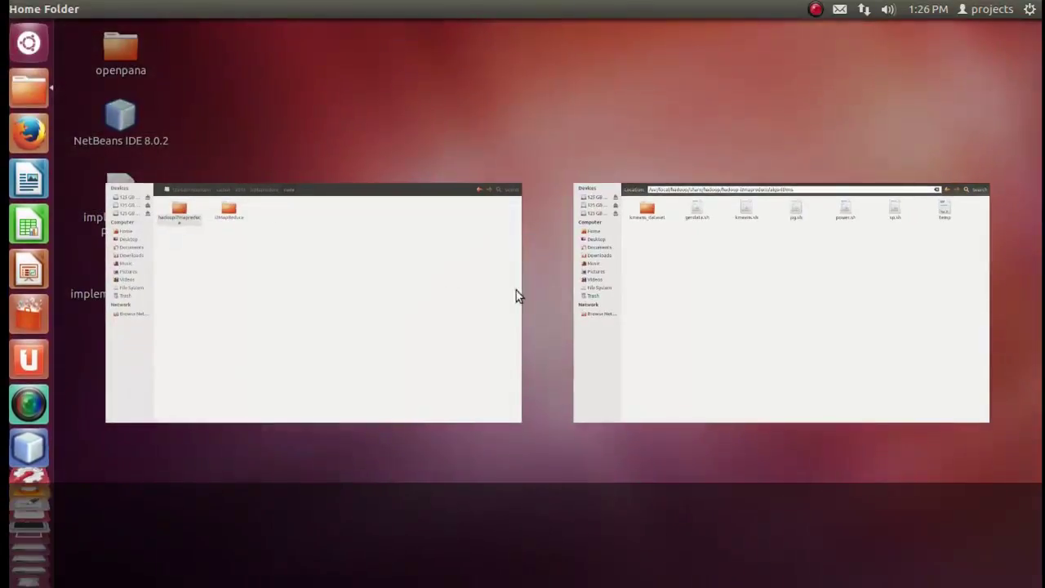
{"action": "left_click", "coordinate": [384, 303]}
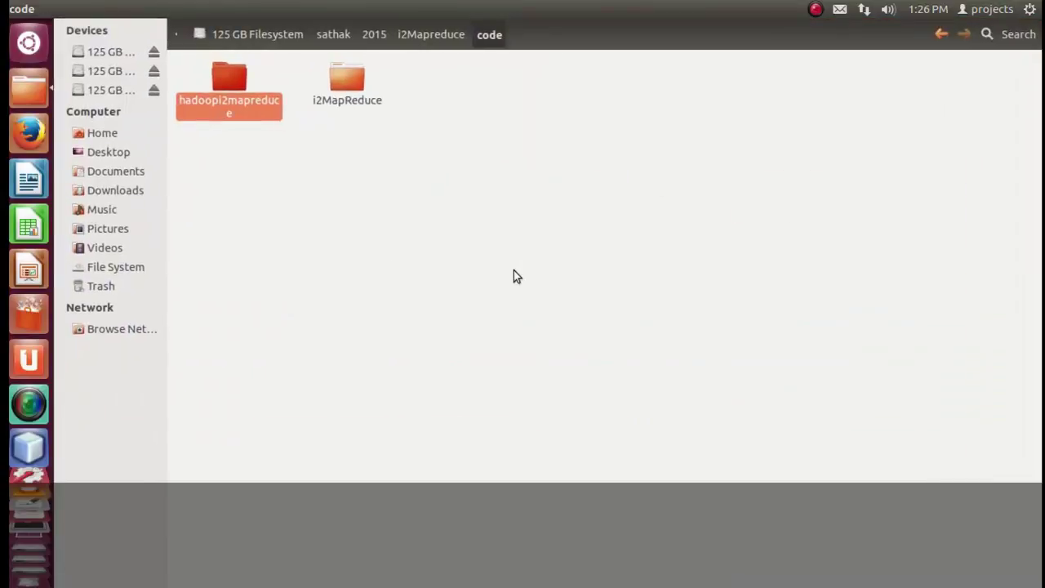
From the i2Mapreduce project, open requirment and then i2MapReduce Incremental MapReduce.pdf.
{"action": "key", "text": "alt+Up"}
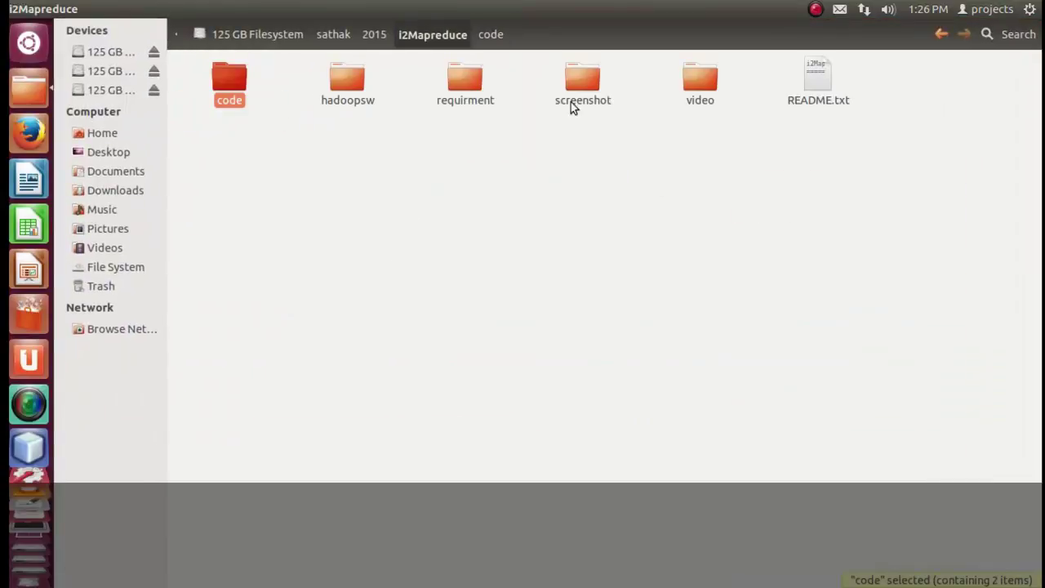
{"action": "left_click", "coordinate": [475, 90]}
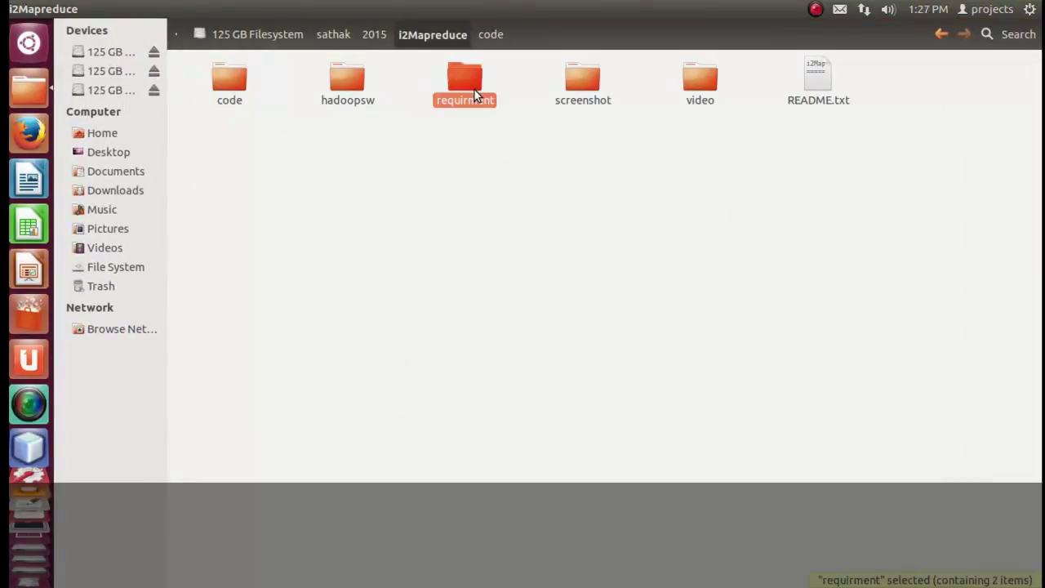
{"action": "double_click", "coordinate": [474, 90]}
{"action": "left_click", "coordinate": [229, 95]}
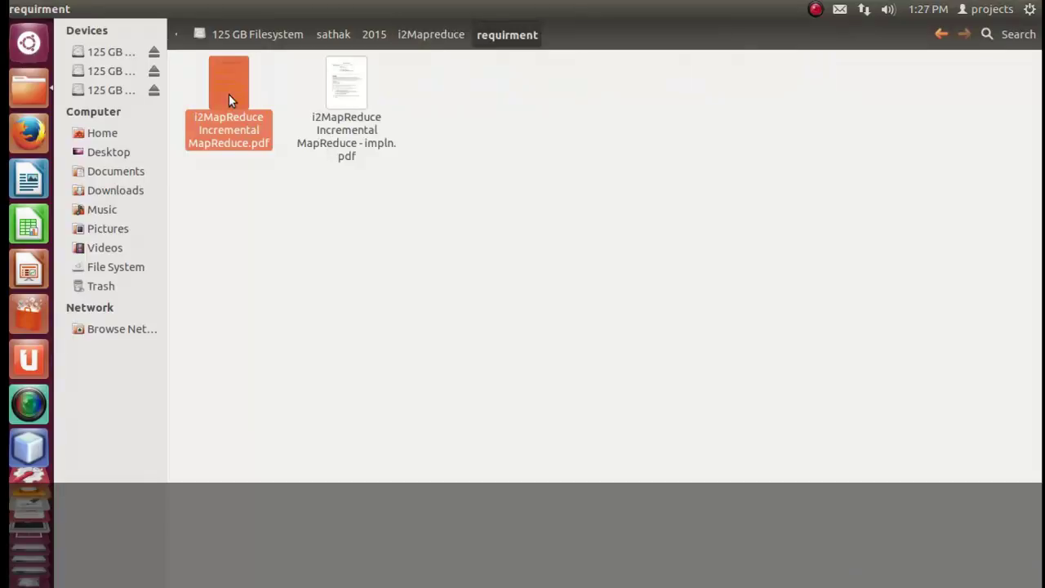
{"action": "double_click", "coordinate": [229, 94]}
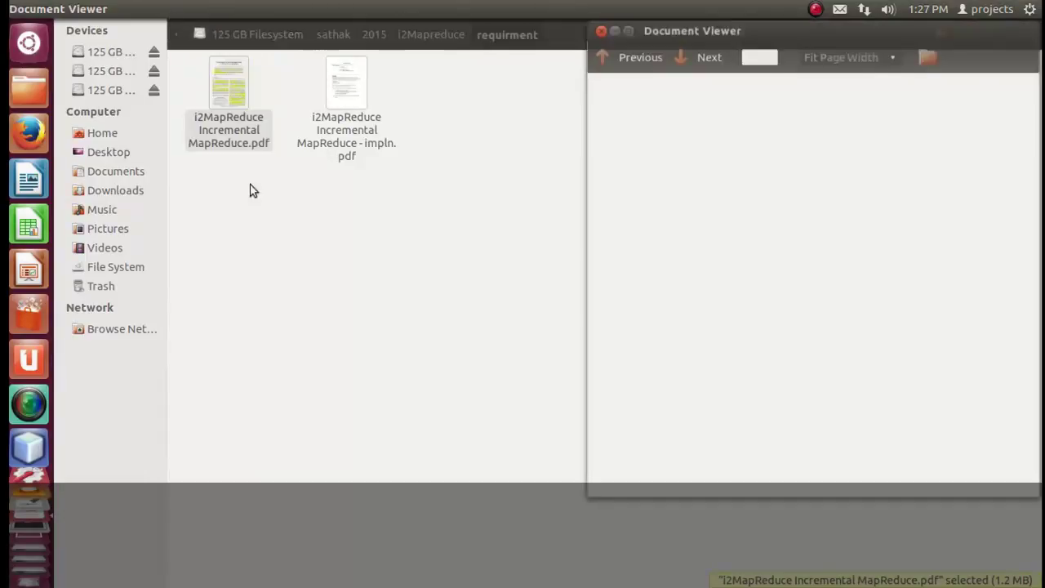
Scroll through the i2MapReduce paper, selecting passages of text along the way.
{"action": "scroll", "coordinate": [419, 390], "scroll_direction": "down", "scroll_amount": 10}
{"action": "scroll", "coordinate": [419, 390], "scroll_direction": "down", "scroll_amount": 10}
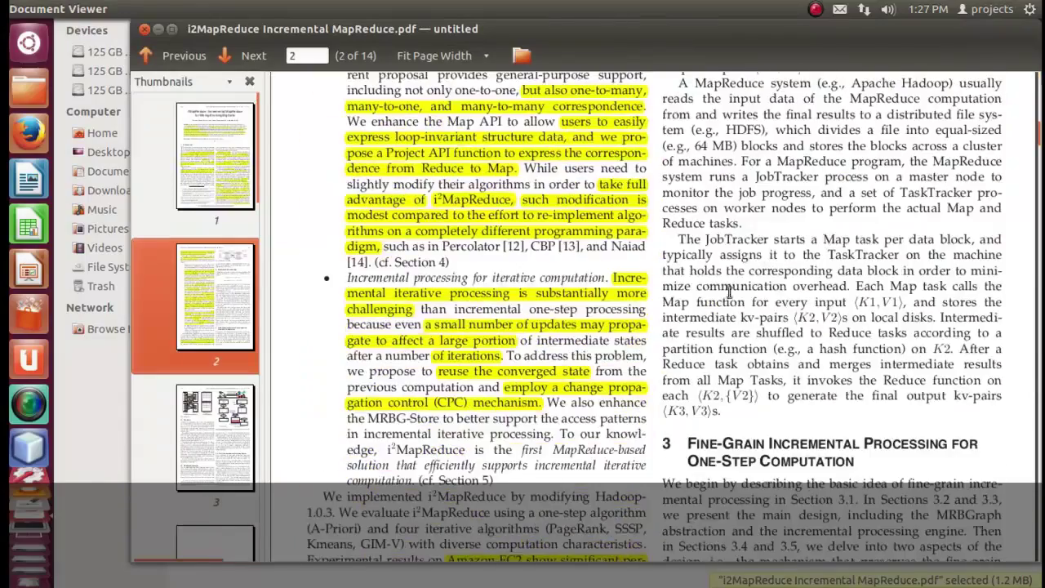
{"action": "scroll", "coordinate": [712, 294], "scroll_direction": "down", "scroll_amount": 15}
{"action": "scroll", "coordinate": [715, 294], "scroll_direction": "down", "scroll_amount": 20}
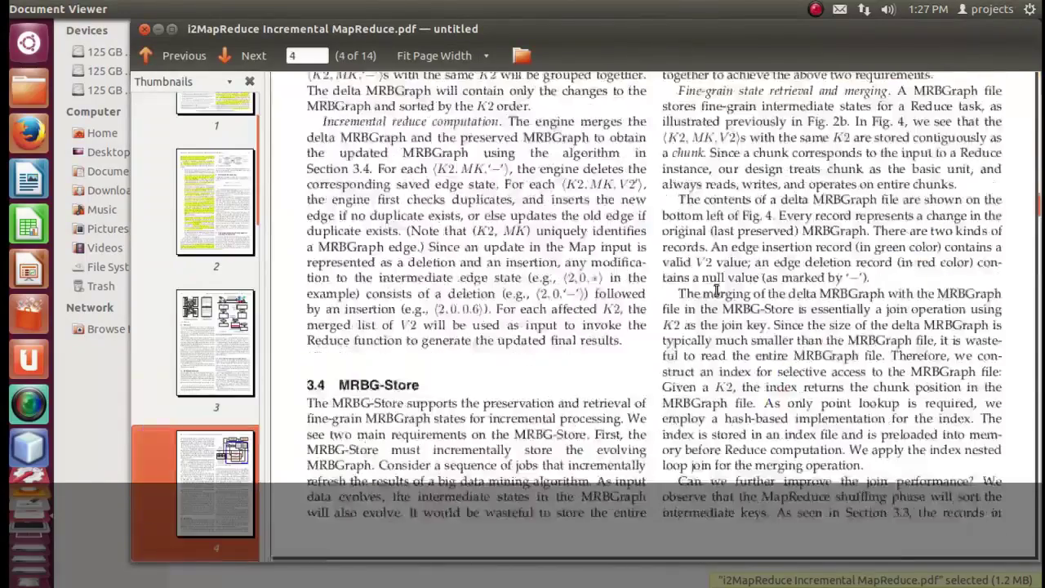
{"action": "scroll", "coordinate": [721, 288], "scroll_direction": "up", "scroll_amount": 1}
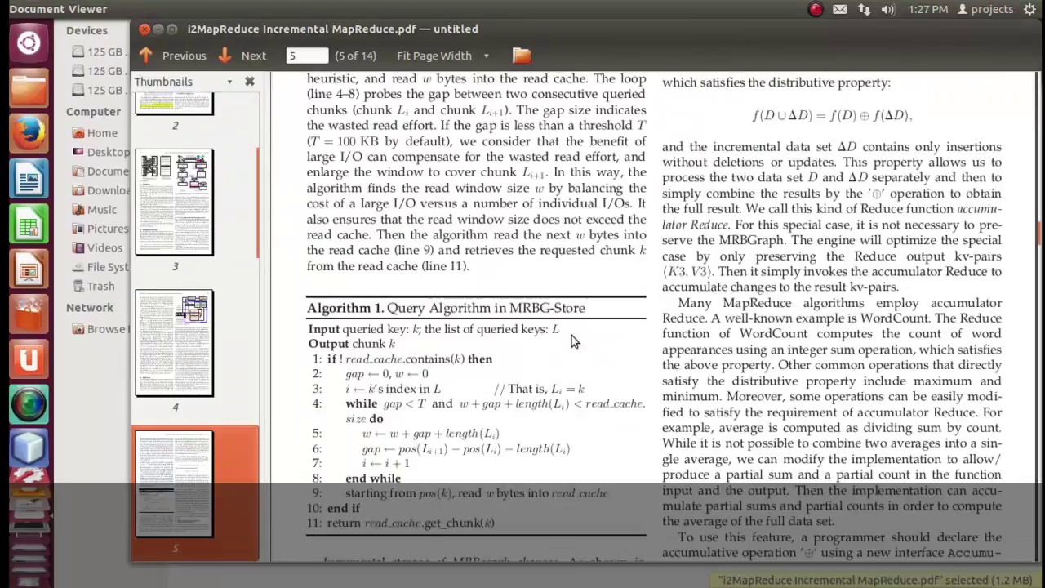
{"action": "left_click_drag", "start_coordinate": [492, 311], "coordinate": [592, 311]}
{"action": "scroll", "coordinate": [671, 250], "scroll_direction": "up", "scroll_amount": 1}
{"action": "scroll", "coordinate": [672, 250], "scroll_direction": "up", "scroll_amount": 2}
{"action": "scroll", "coordinate": [727, 261], "scroll_direction": "down", "scroll_amount": 14}
{"action": "scroll", "coordinate": [756, 267], "scroll_direction": "down", "scroll_amount": 6}
{"action": "left_click_drag", "start_coordinate": [374, 294], "coordinate": [491, 295]}
Mark the GIM-V and Kmeans in MapReduce algorithm titles, then scroll on to page 9.
{"action": "left_click_drag", "start_coordinate": [743, 345], "coordinate": [869, 347]}
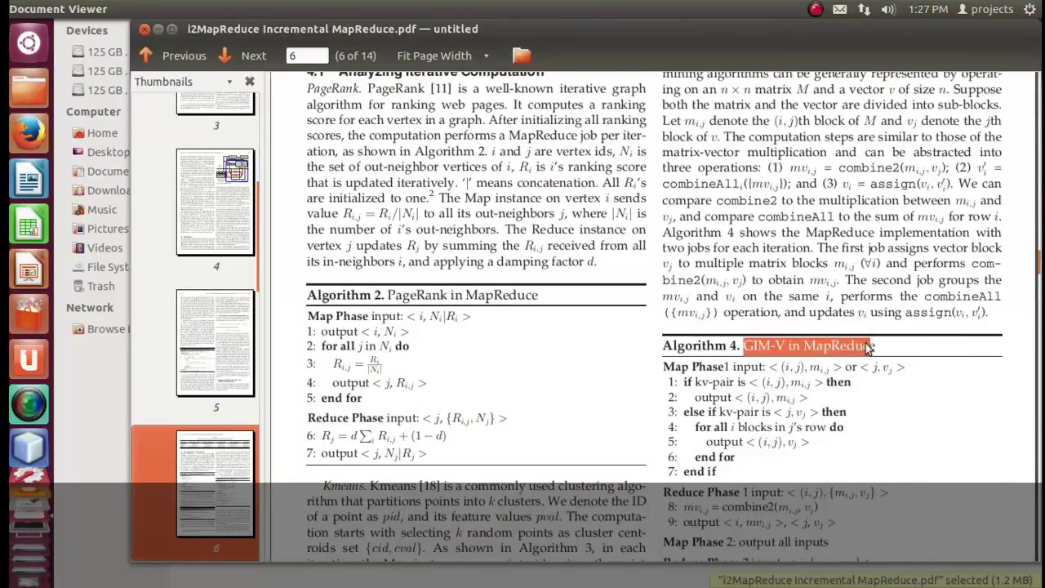
{"action": "scroll", "coordinate": [870, 347], "scroll_direction": "down", "scroll_amount": 6}
{"action": "left_click_drag", "start_coordinate": [395, 303], "coordinate": [628, 305]}
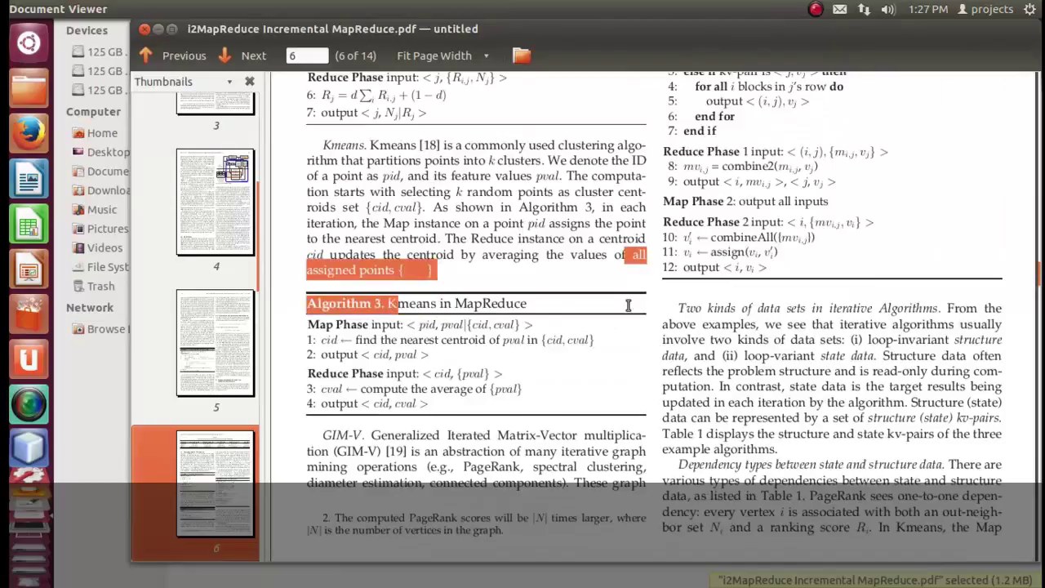
{"action": "left_click_drag", "start_coordinate": [539, 308], "coordinate": [421, 299]}
{"action": "left_click", "coordinate": [421, 299]}
{"action": "scroll", "coordinate": [433, 308], "scroll_direction": "down", "scroll_amount": 14}
{"action": "scroll", "coordinate": [438, 306], "scroll_direction": "down", "scroll_amount": 15}
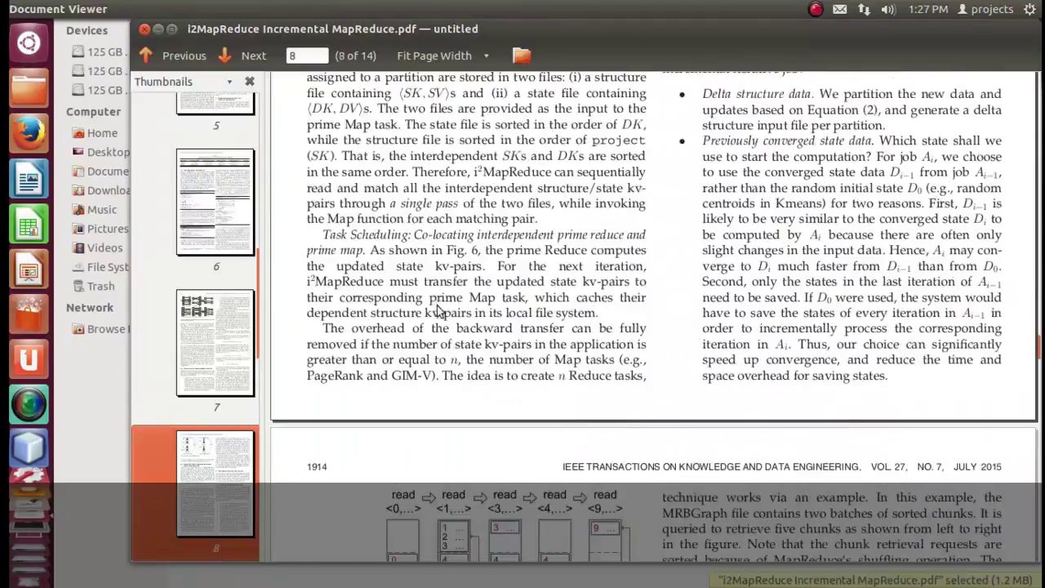
{"action": "scroll", "coordinate": [439, 306], "scroll_direction": "down", "scroll_amount": 6}
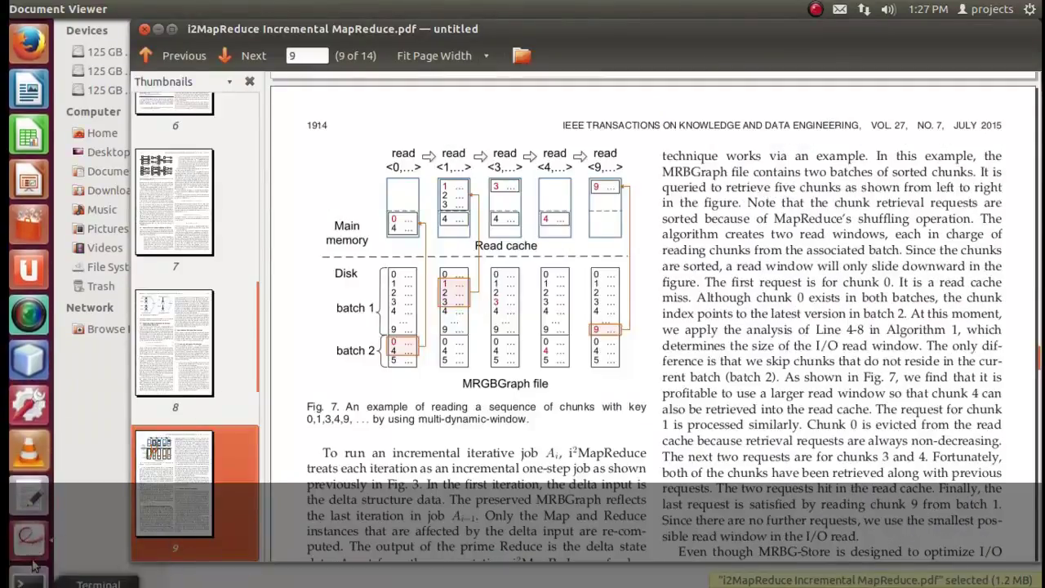
In impln.pdf, mark the PageRank, Single Source Shortest Path, Fuzzy c-means and GIM-V lines.
{"action": "left_click", "coordinate": [31, 540]}
{"action": "left_click", "coordinate": [273, 422]}
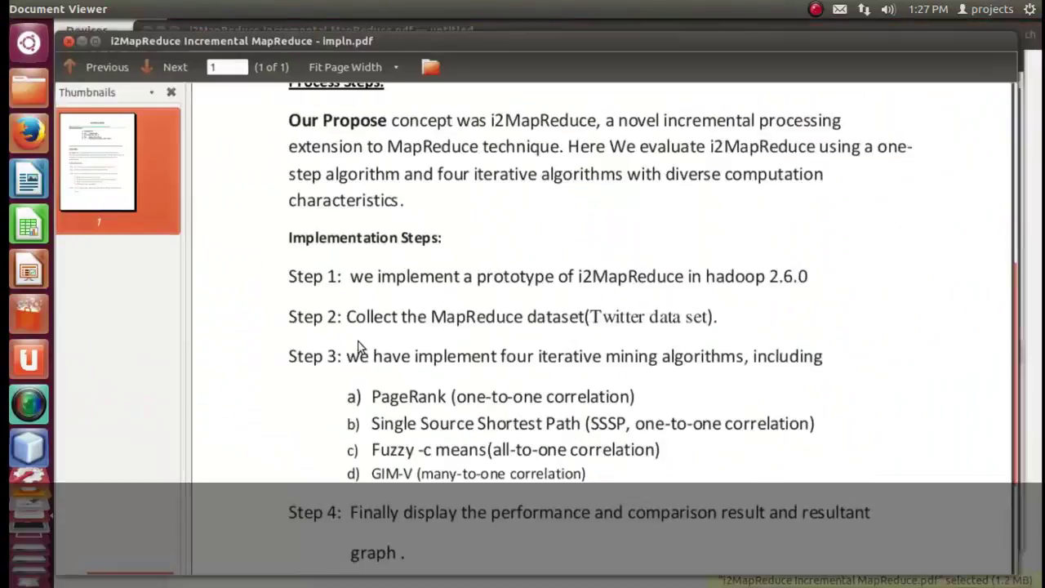
{"action": "left_click_drag", "start_coordinate": [378, 402], "coordinate": [536, 400]}
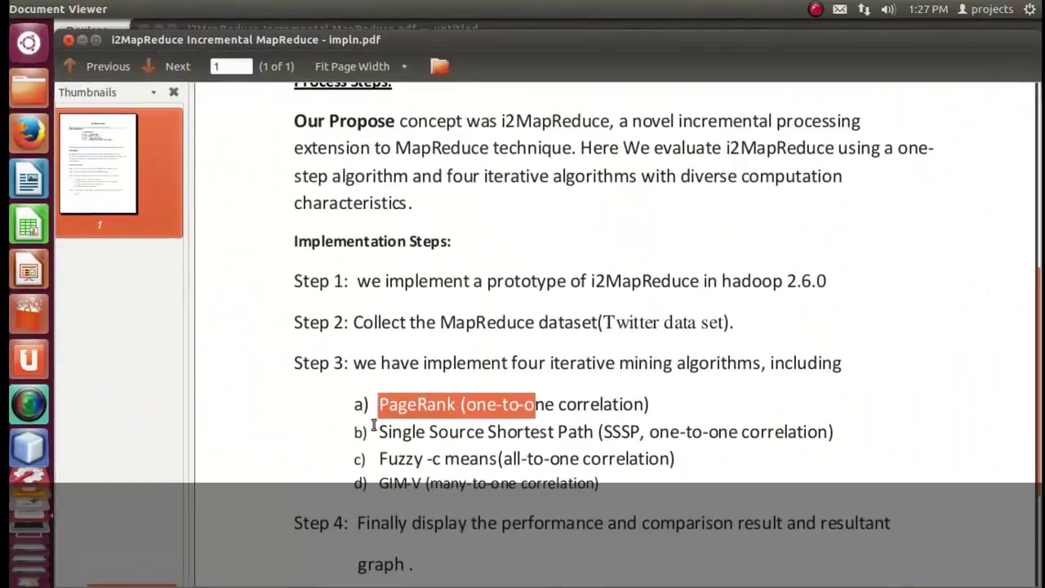
{"action": "left_click_drag", "start_coordinate": [380, 432], "coordinate": [533, 432]}
{"action": "left_click_drag", "start_coordinate": [379, 459], "coordinate": [488, 459]}
{"action": "left_click_drag", "start_coordinate": [379, 490], "coordinate": [560, 495]}
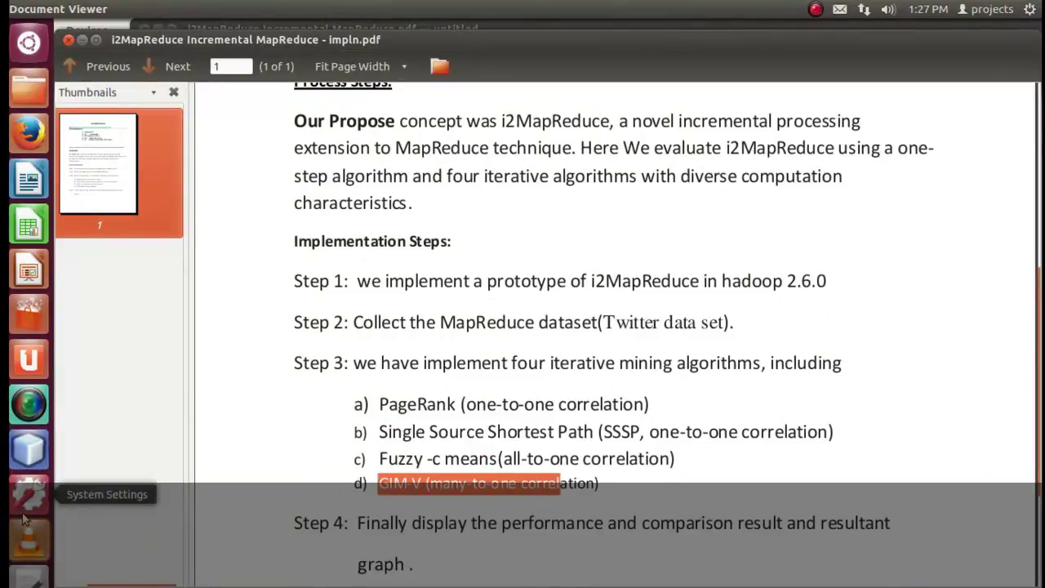
{"action": "left_click", "coordinate": [29, 561]}
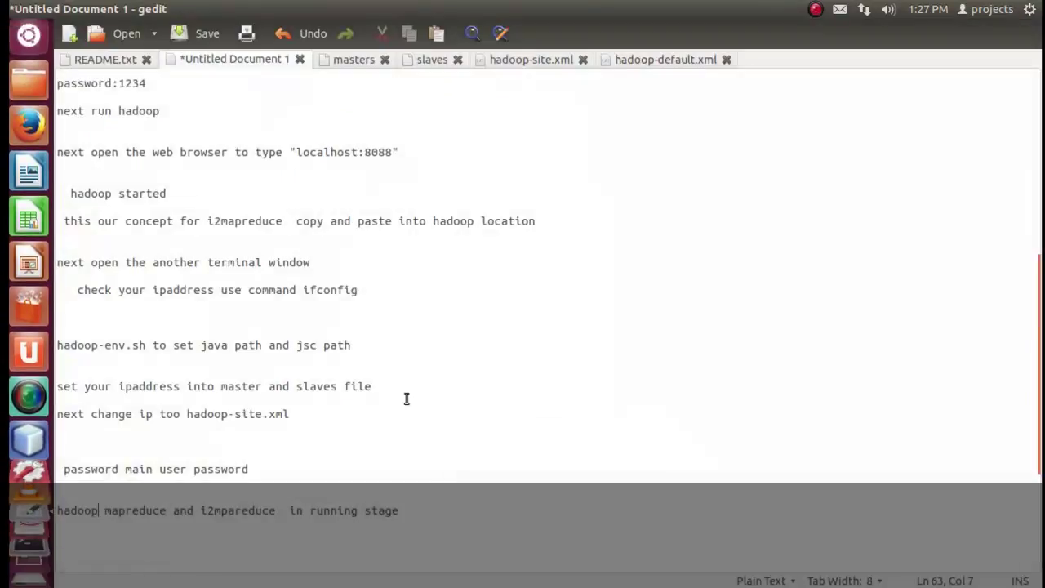
Append the line 'now lanuch the netbeanside' to the notes, then launch NetBeans IDE 8.0.2.
{"action": "left_click", "coordinate": [441, 509]}
{"action": "key", "text": "Return"}
{"action": "key", "text": "Return"}
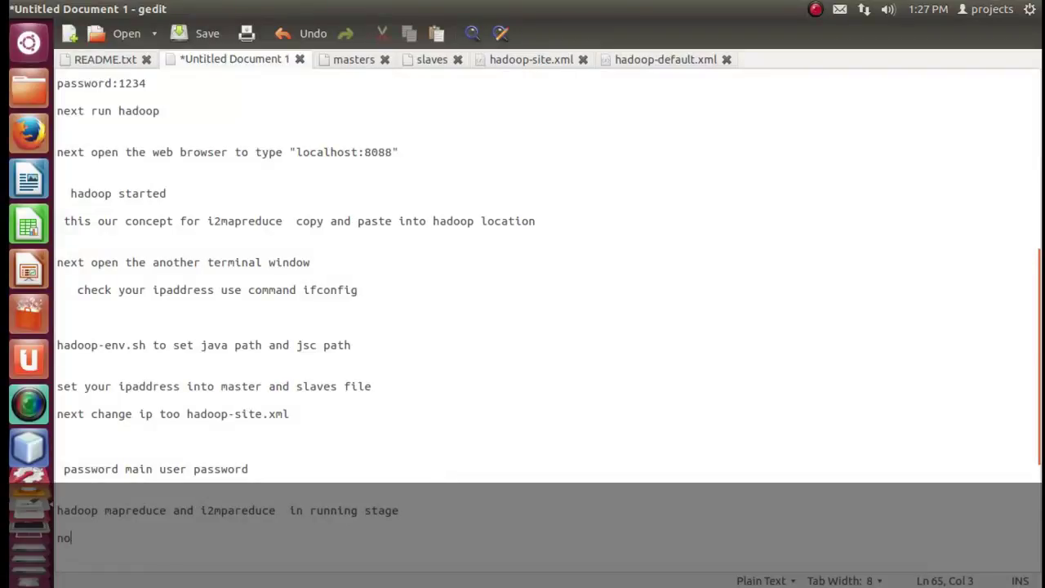
{"action": "type", "text": "now lanuch th"}
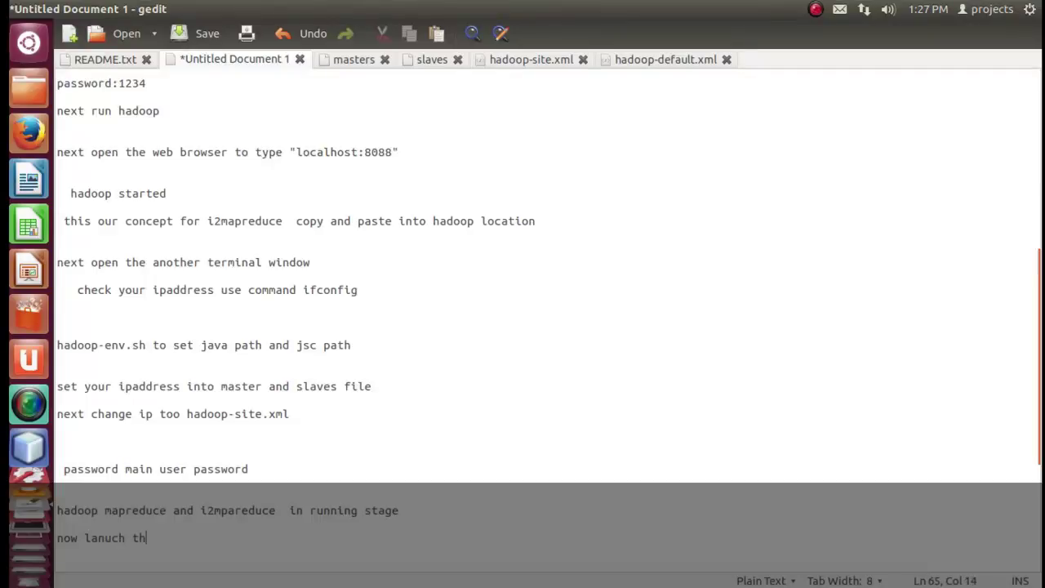
{"action": "type", "text": "e netbes"}
{"action": "type", "text": "nid"}
{"action": "type", "text": "side"}
{"action": "left_click_drag", "start_coordinate": [280, 539], "coordinate": [98, 539]}
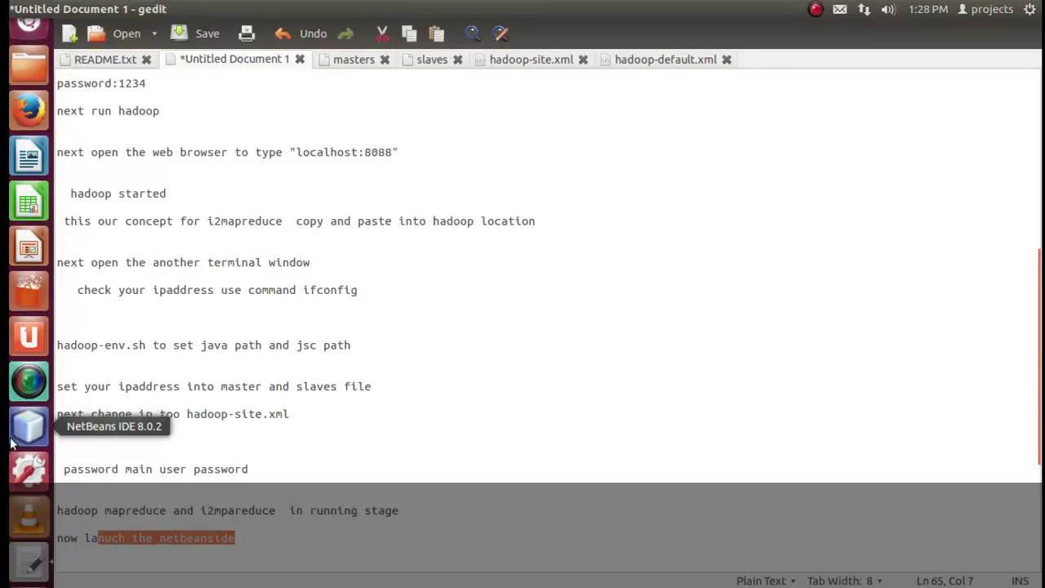
{"action": "left_click", "coordinate": [20, 439]}
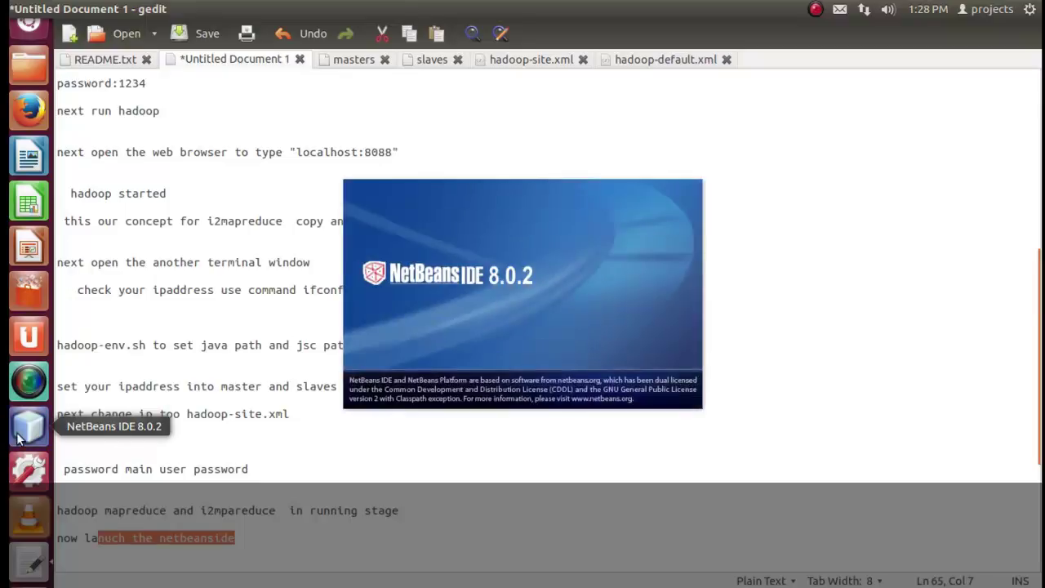